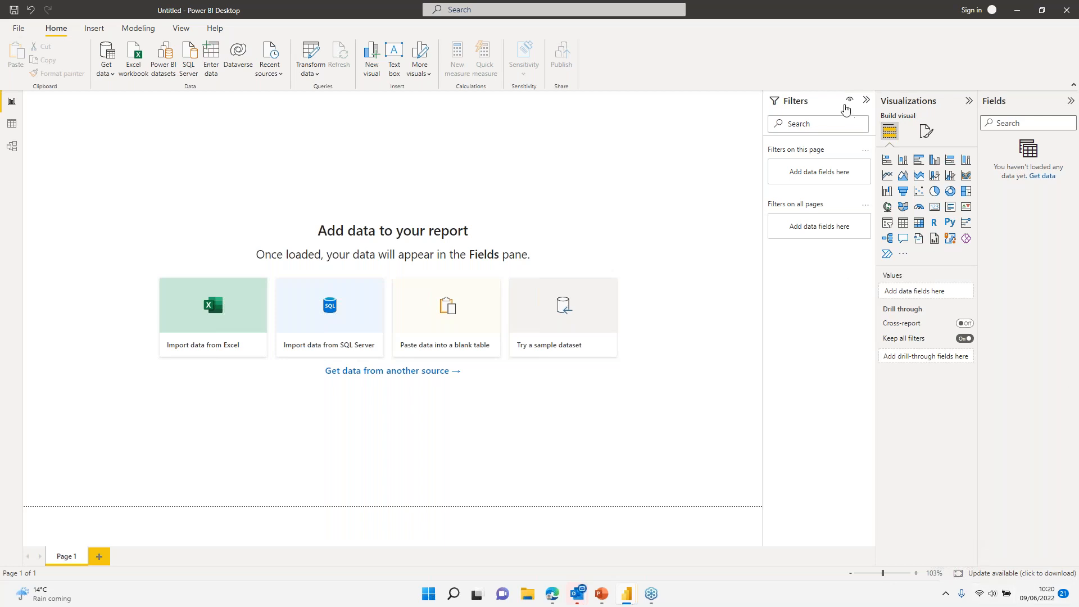
# Step: Open the full list of data connectors in Get Data and browse through it
pyautogui.click(108, 77)
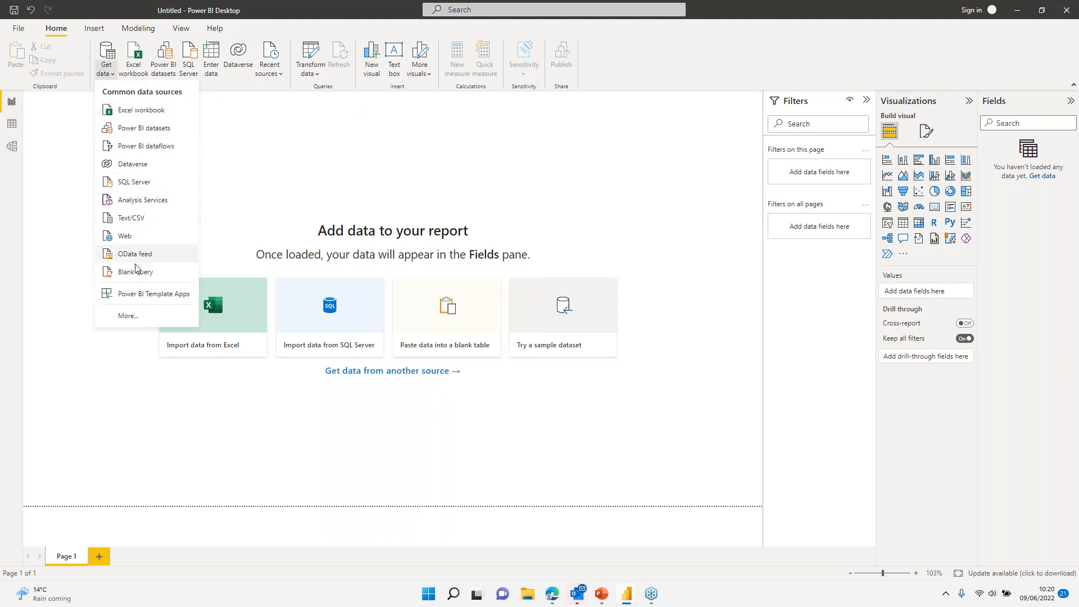
pyautogui.click(126, 316)
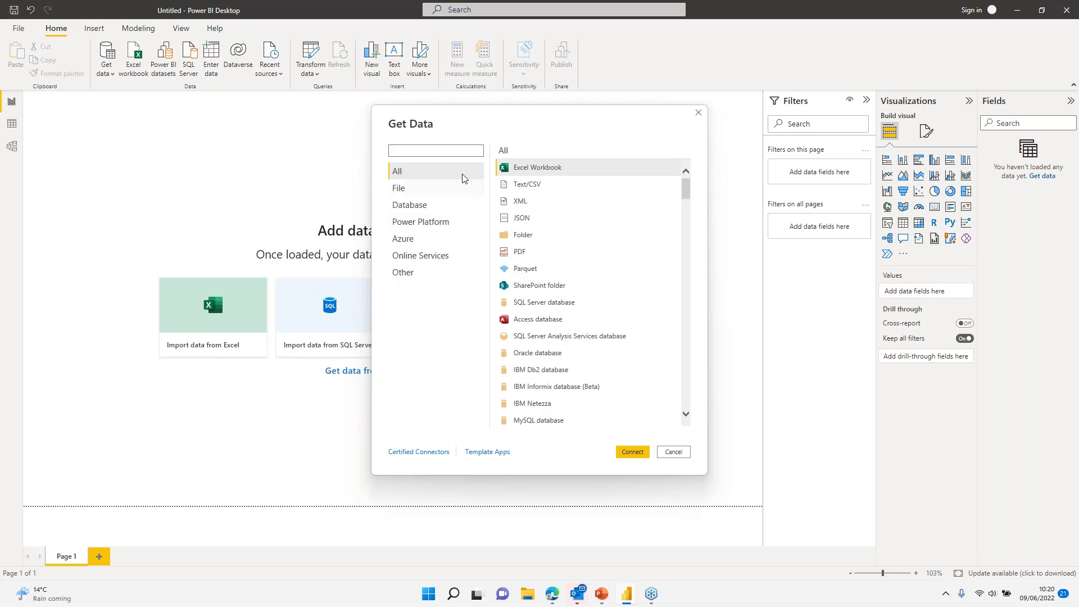
pyautogui.scroll(-5, 568, 248)
pyautogui.scroll(-6, 578, 331)
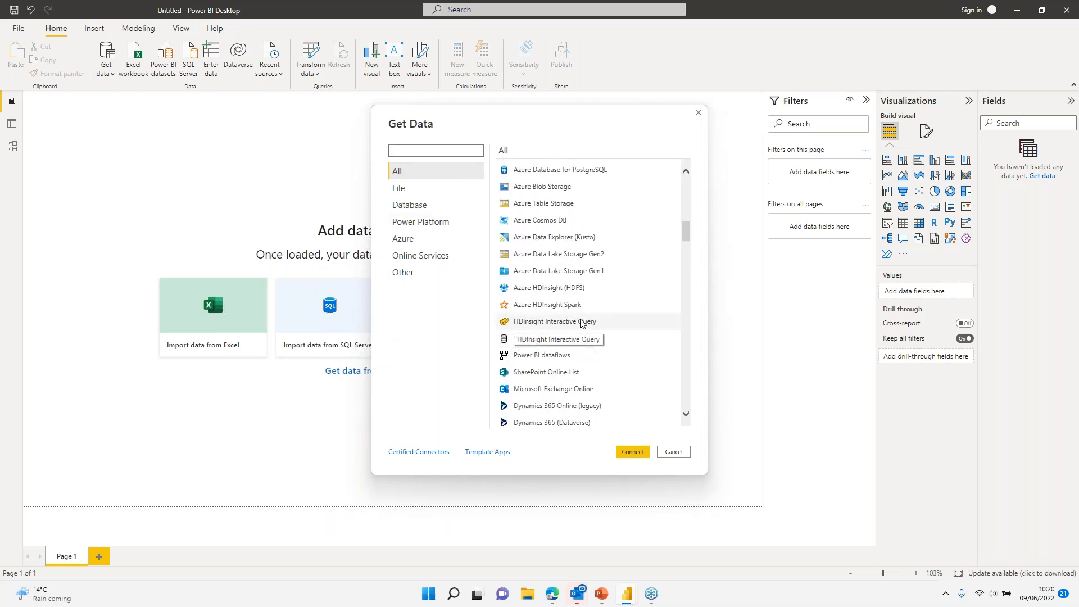
pyautogui.scroll(-4, 581, 322)
pyautogui.scroll(-12, 580, 322)
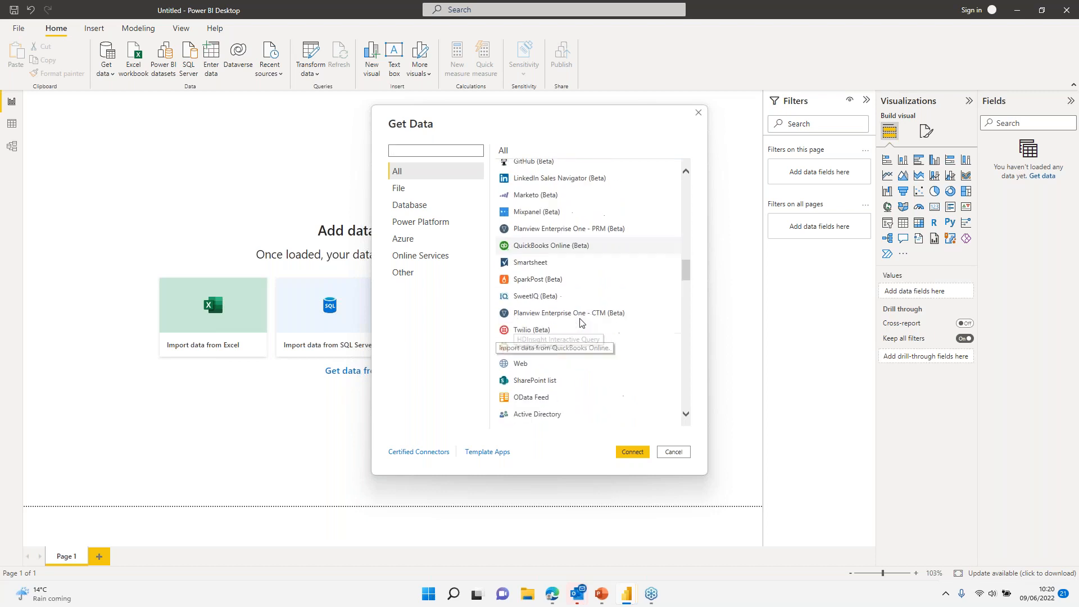
pyautogui.scroll(-10, 581, 322)
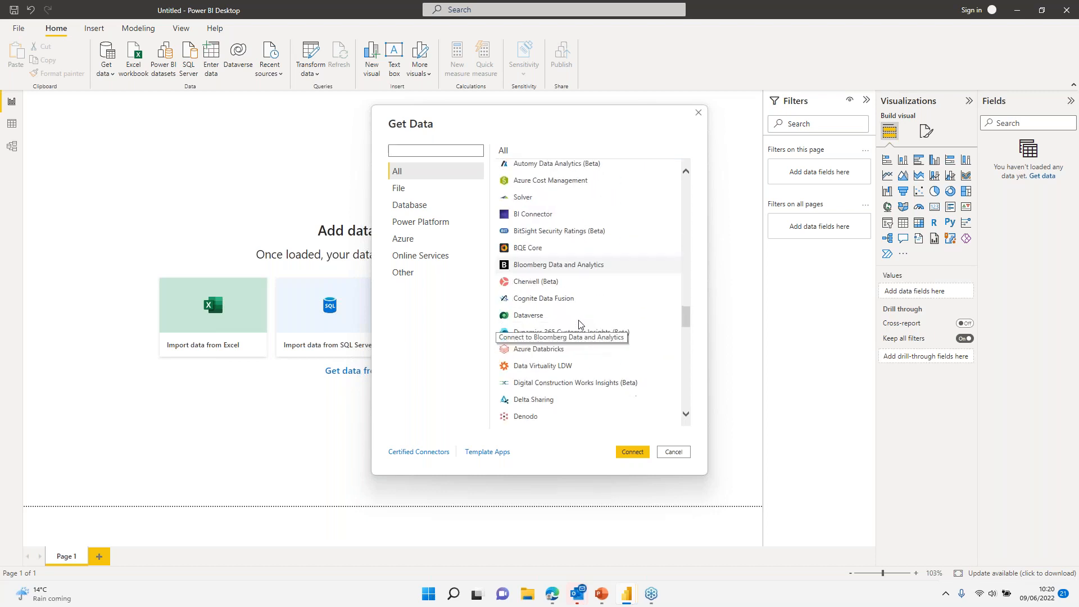
pyautogui.scroll(-10, 577, 332)
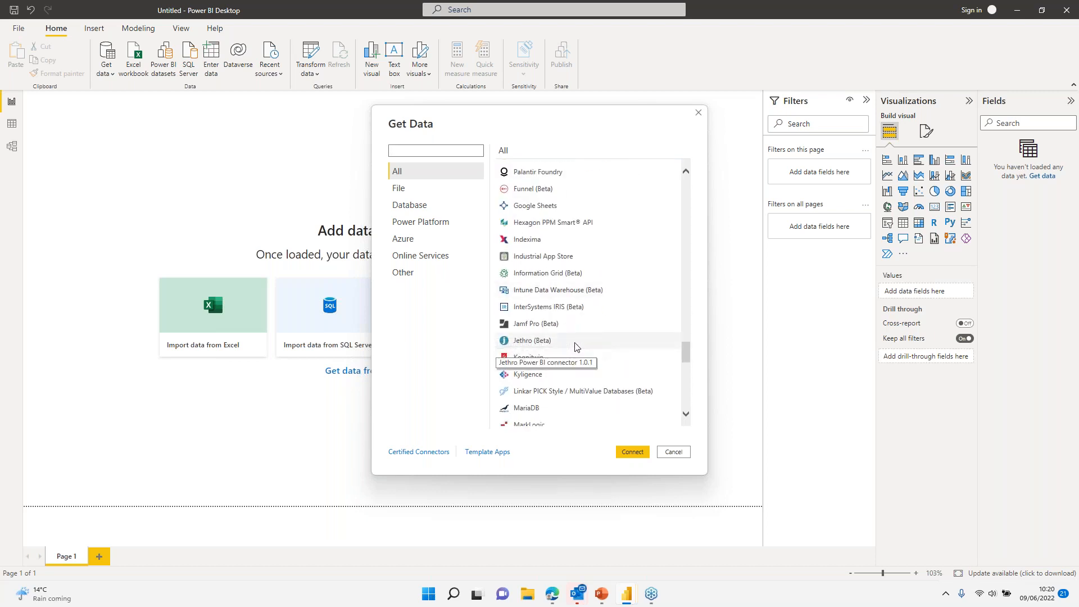
pyautogui.scroll(-3, 575, 348)
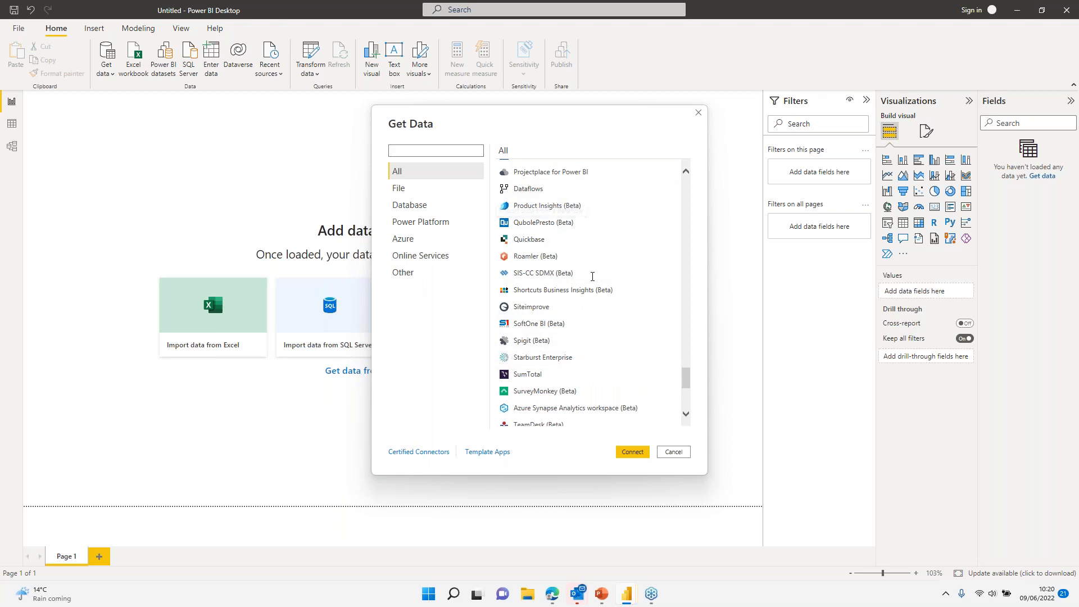
pyautogui.scroll(-3, 582, 214)
pyautogui.scroll(-5, 581, 392)
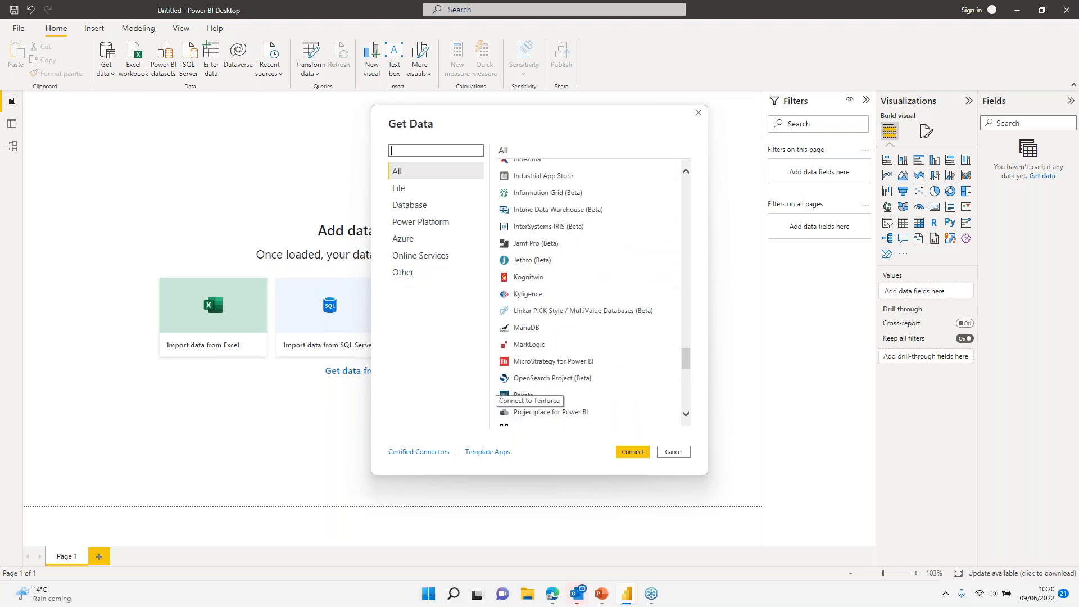
# Step: Filter the Get Data connectors by 'business' to find Dynamics 365 Business Central
pyautogui.scroll(15, 581, 382)
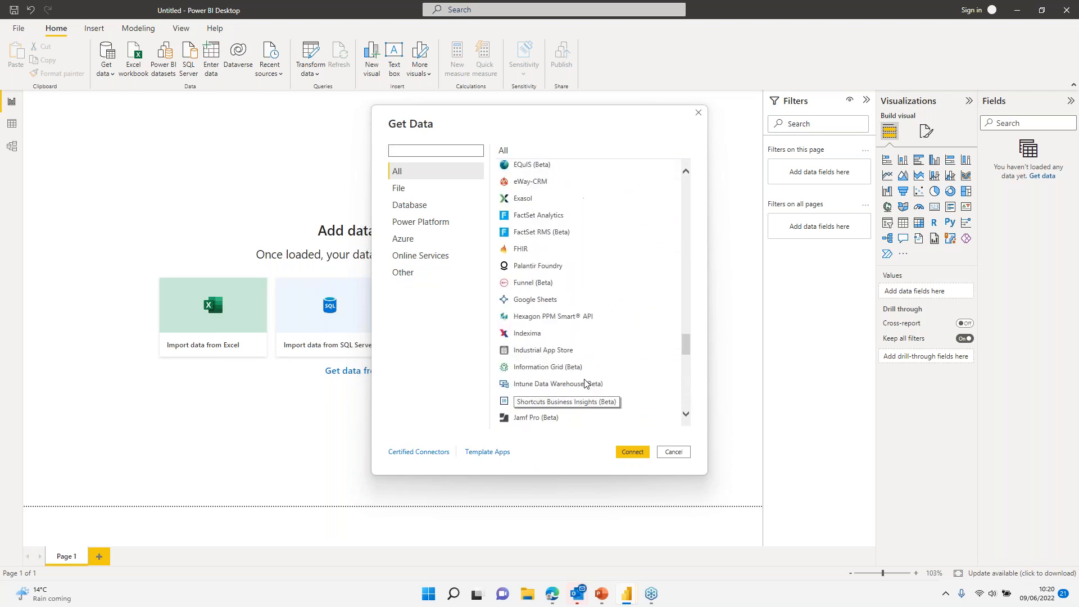
pyautogui.scroll(5, 584, 354)
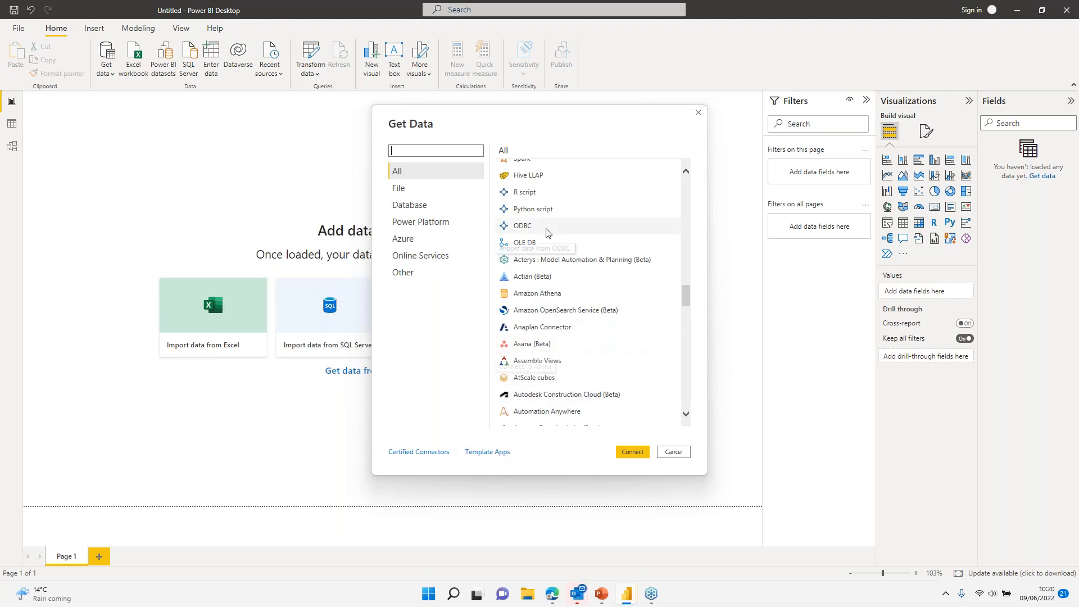
pyautogui.scroll(10, 553, 312)
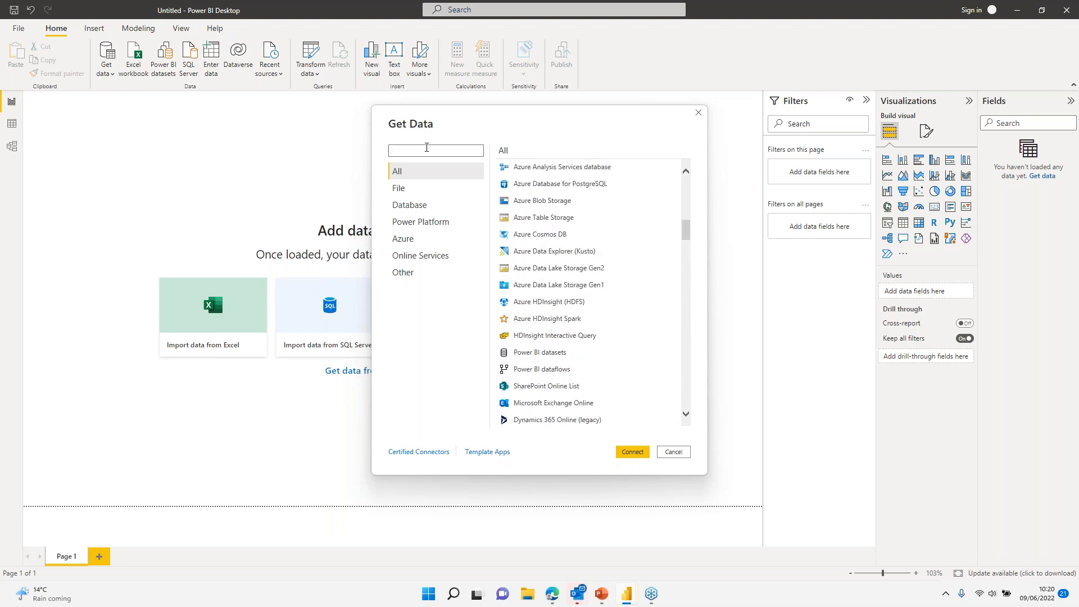
pyautogui.write('ess')
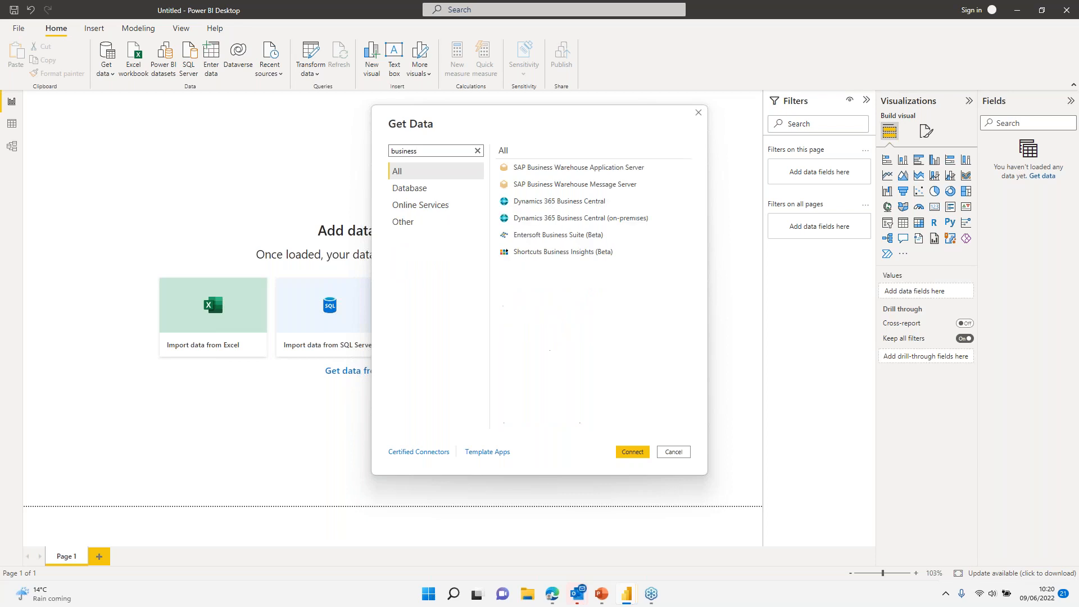
# Step: Connect to Business Central, list the 15 DODOV55 companies, and switch to the browser
pyautogui.doubleClick(576, 203)
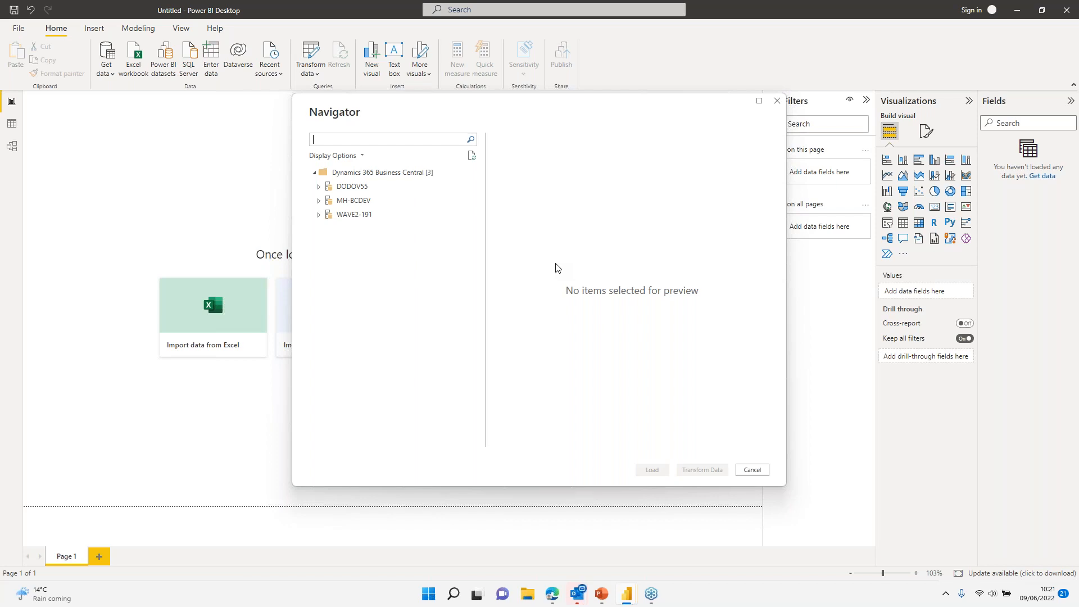
pyautogui.click(319, 189)
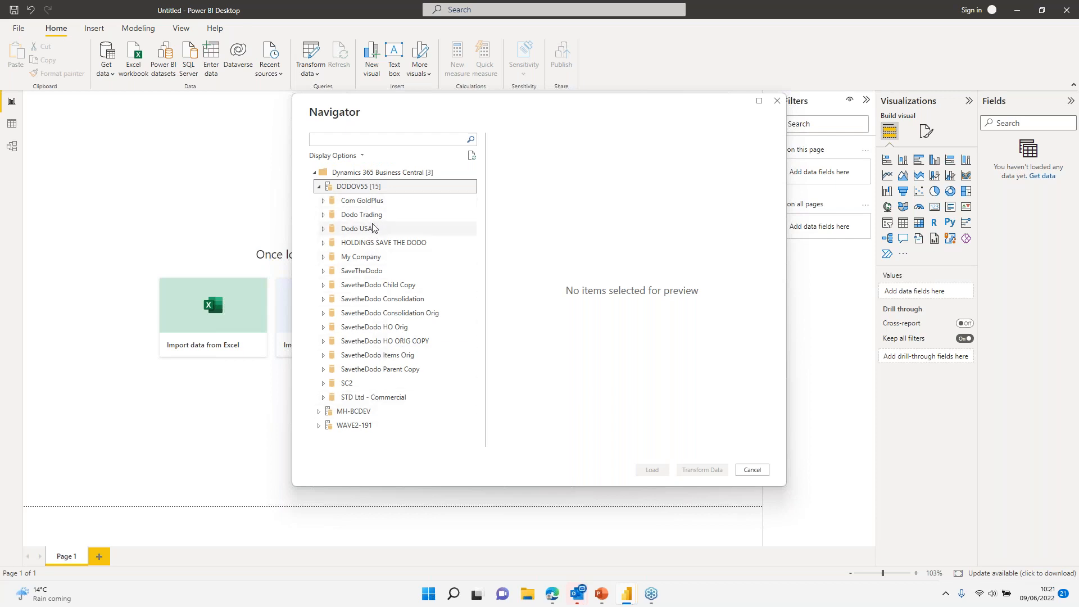
pyautogui.click(554, 594)
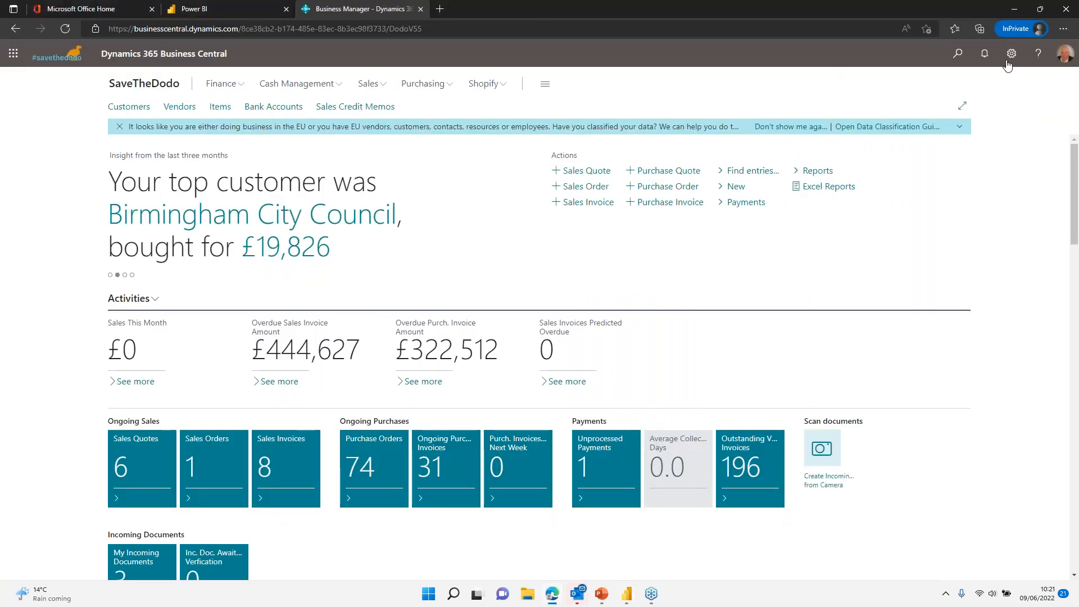
# Step: Review the allowed companies in My Settings, keep SaveTheDodo unchanged, and return to Power BI Desktop
pyautogui.click(1011, 54)
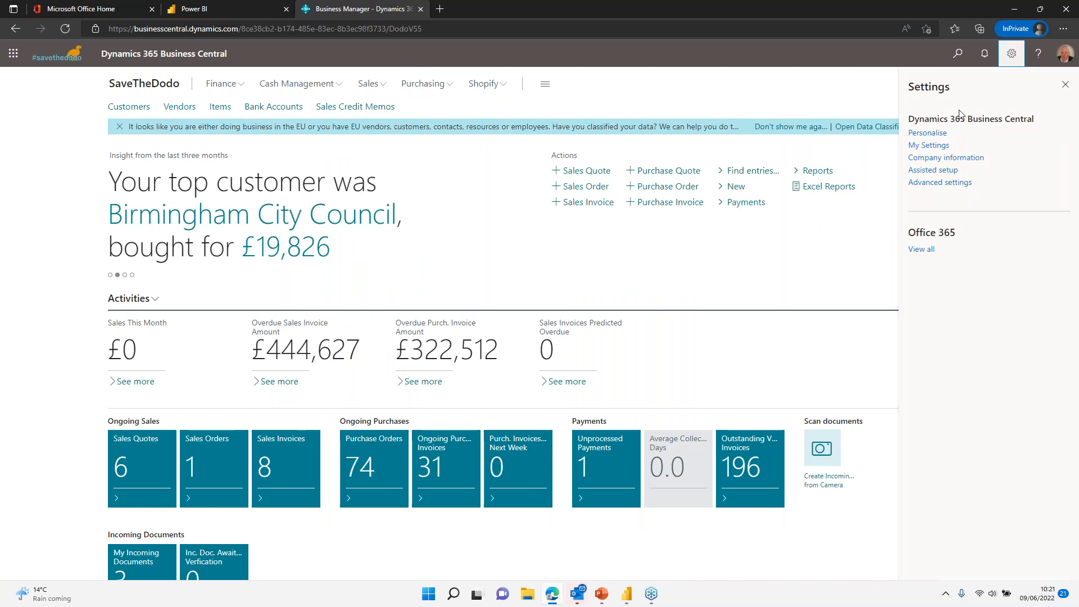
pyautogui.click(927, 145)
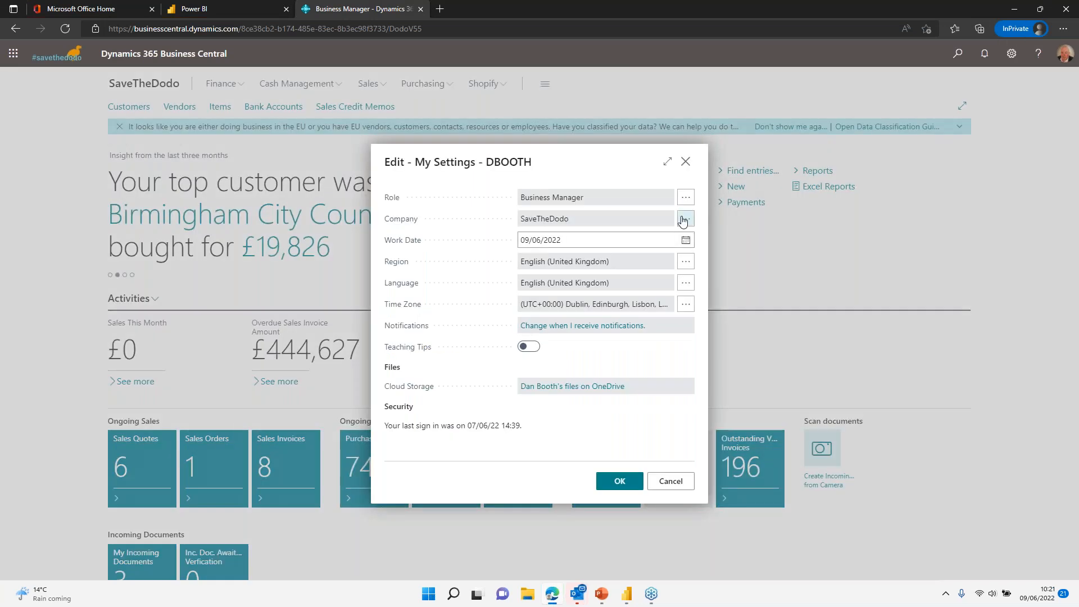
pyautogui.click(685, 218)
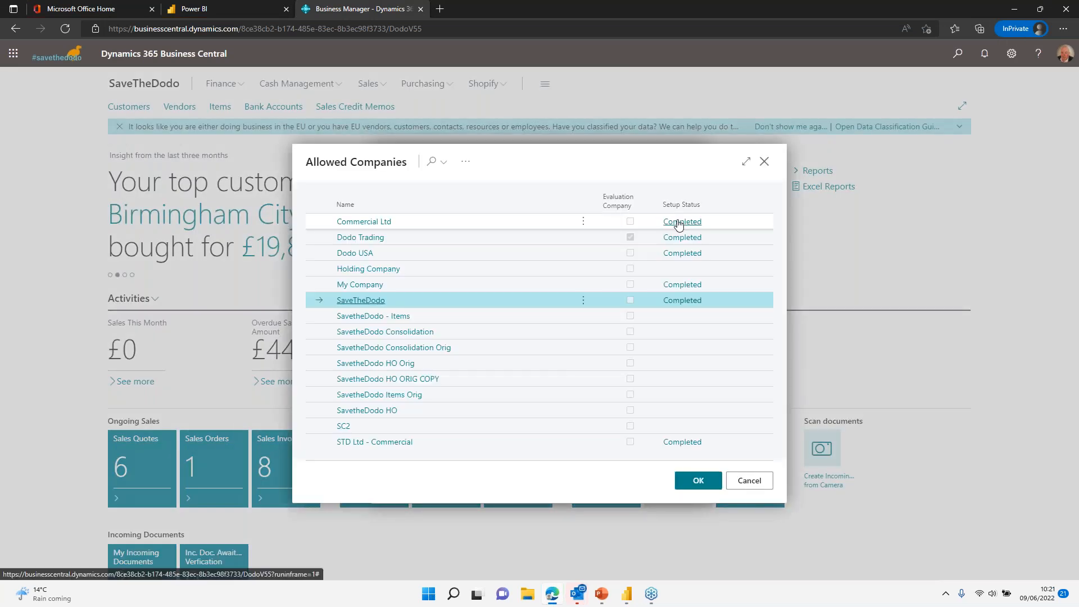
pyautogui.click(749, 480)
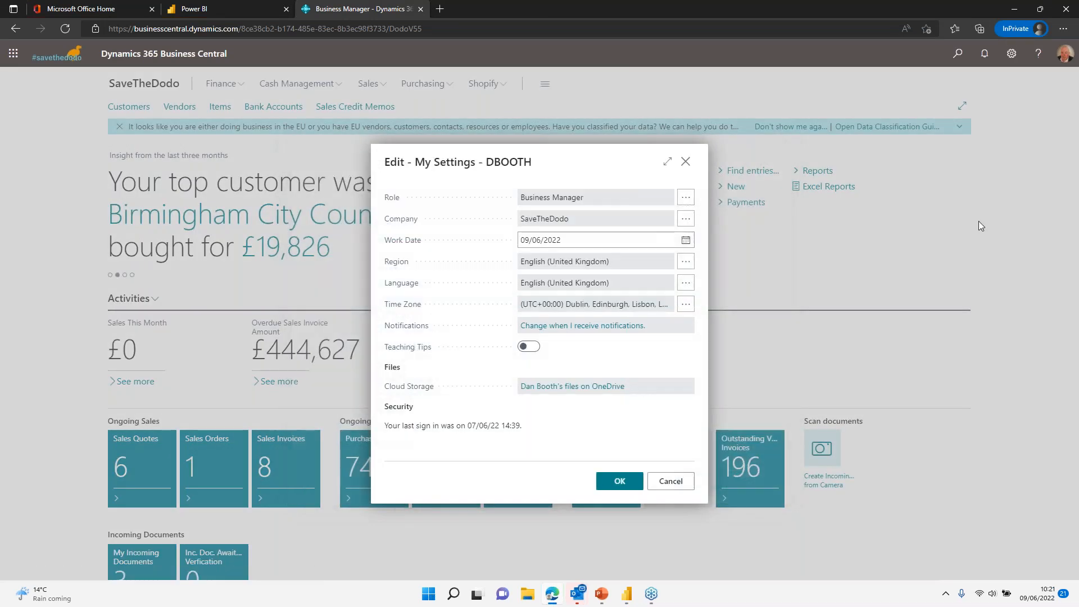
pyautogui.click(677, 481)
pyautogui.hotkey('alt', 'Tab')
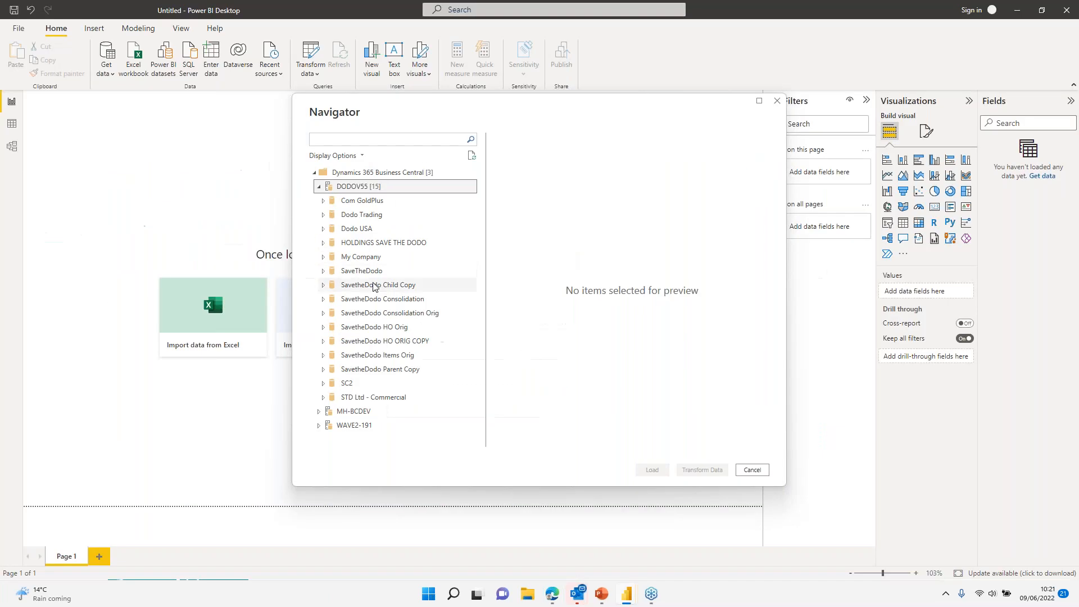
# Step: Preview agedAccountsPayables under SaveTheDodo's Standard APIs v2.0, then untick it and collapse the folder
pyautogui.click(323, 272)
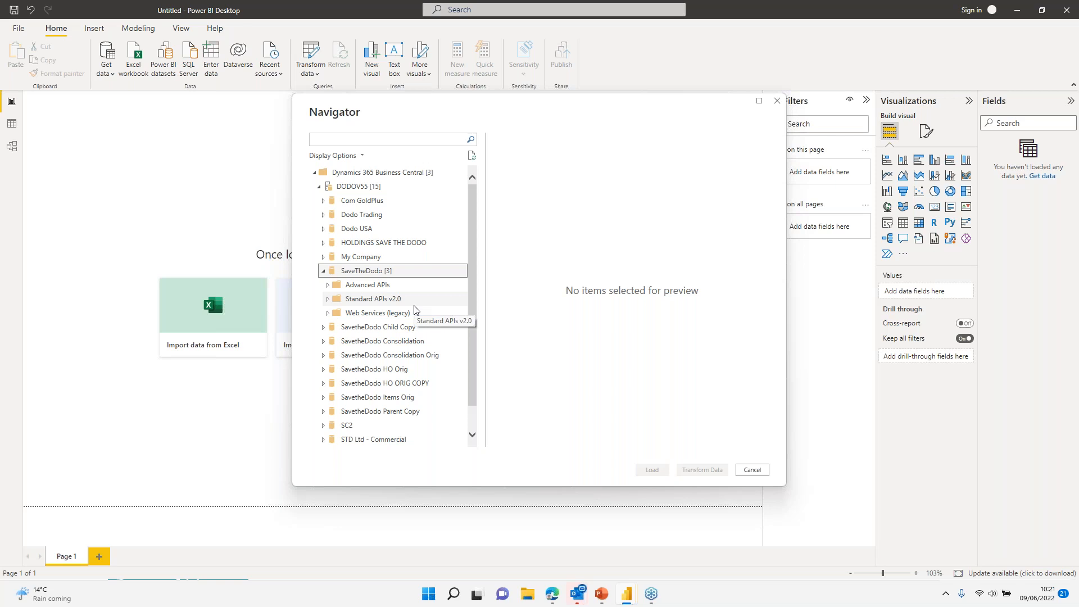
pyautogui.click(329, 300)
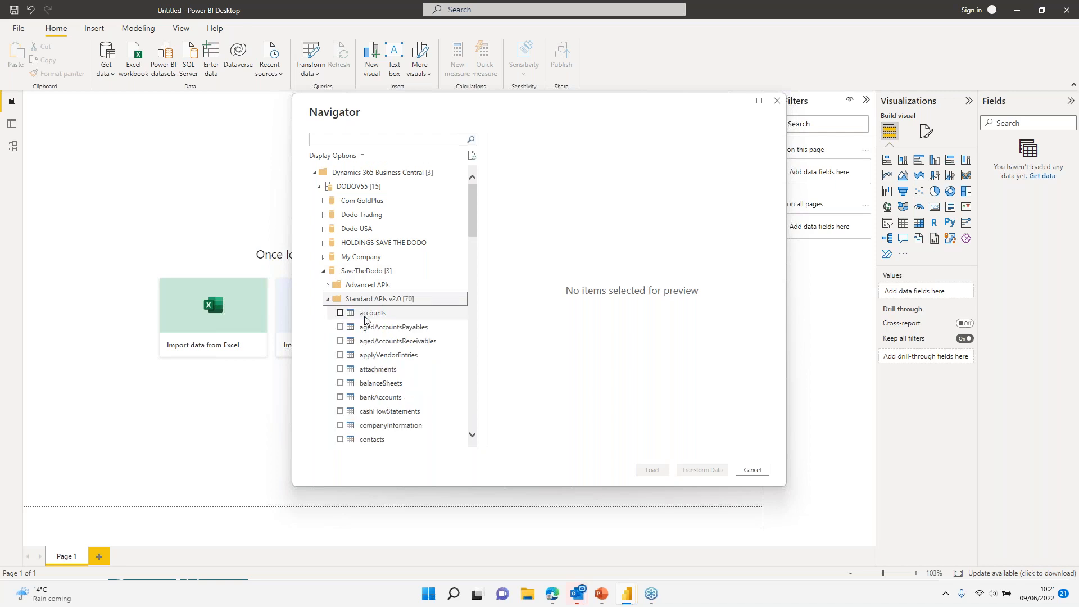
pyautogui.click(374, 330)
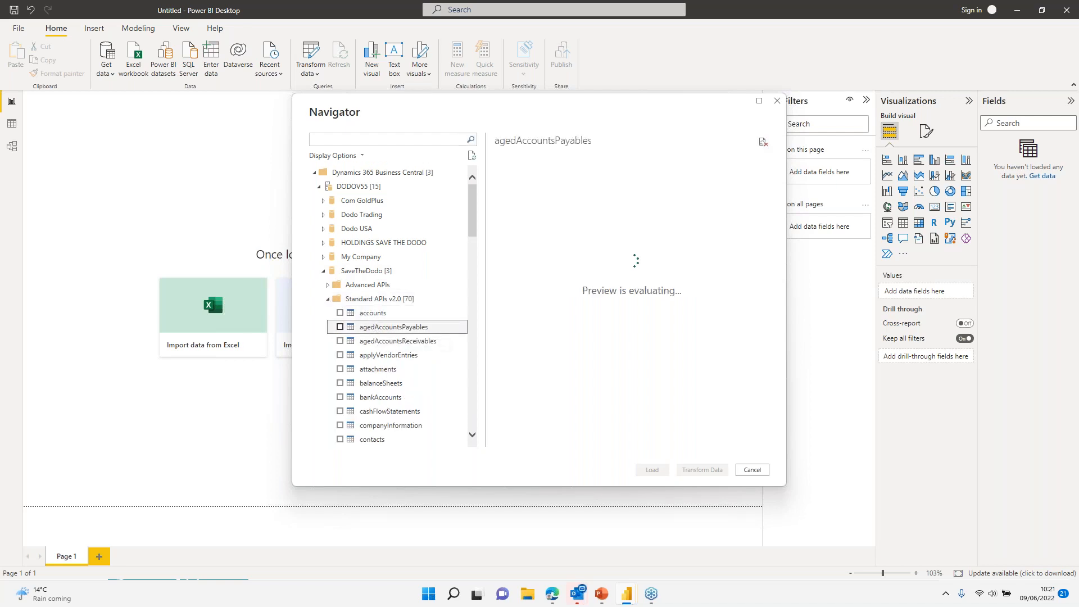
pyautogui.click(339, 327)
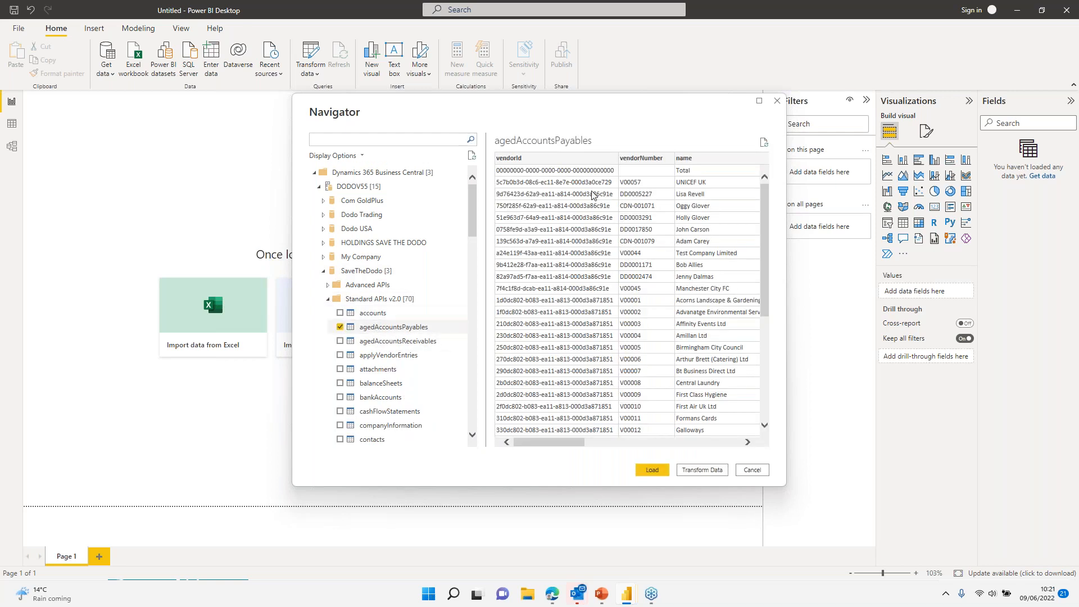
pyautogui.moveTo(566, 442); pyautogui.dragTo(713, 440)
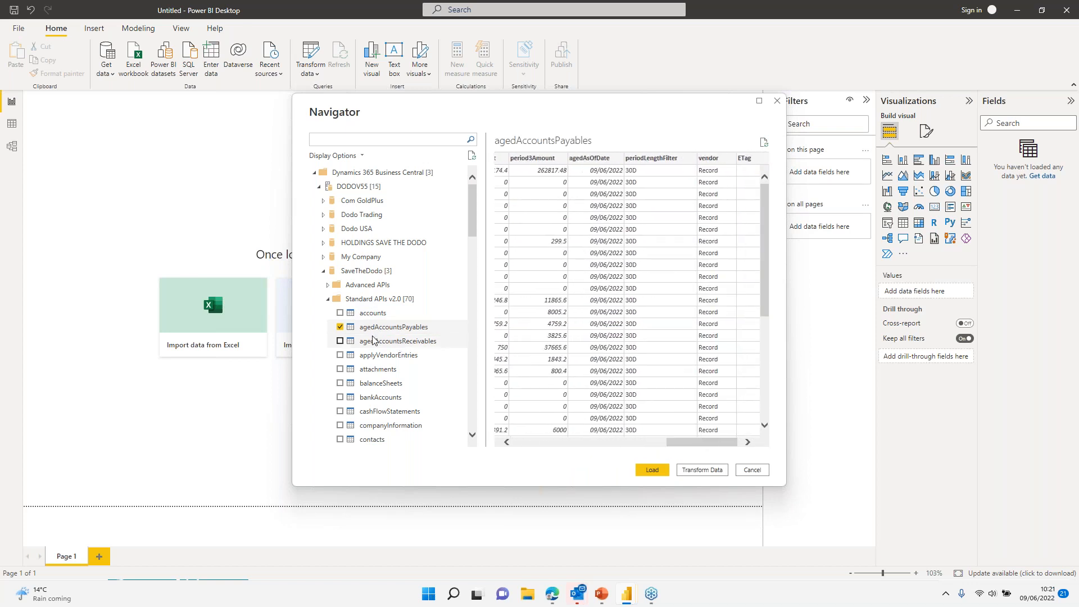
pyautogui.click(340, 327)
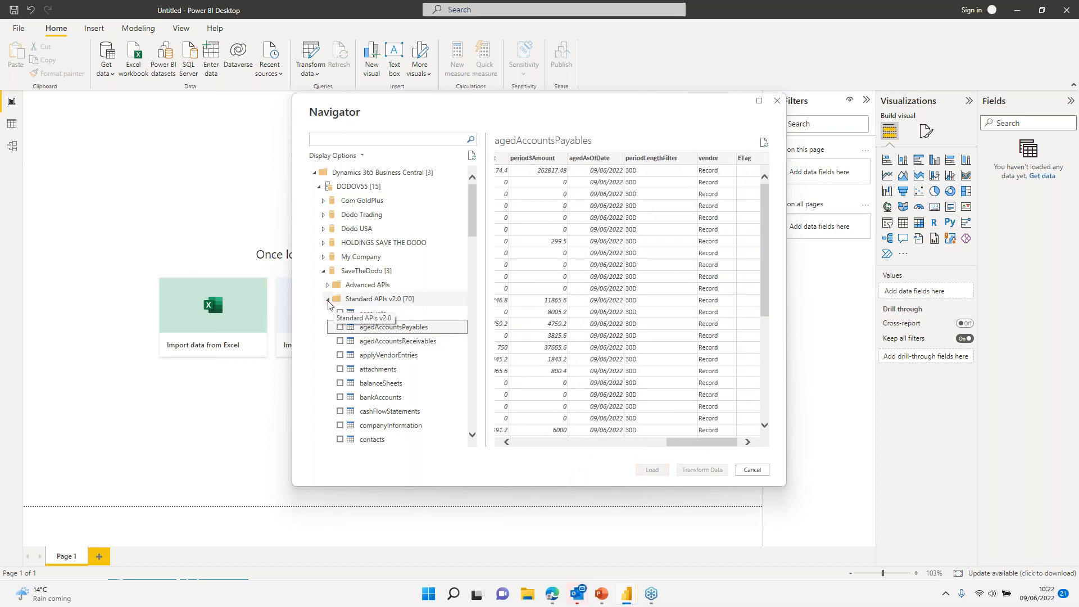
pyautogui.click(327, 299)
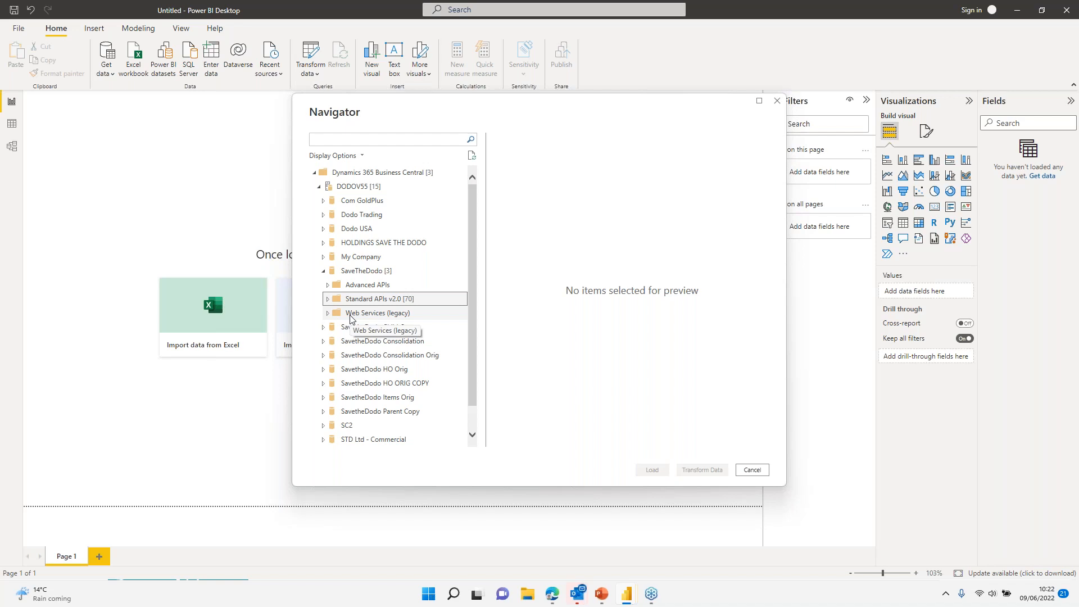
# Step: Preview Fixed_Asset_Card from Web Services (legacy) and scroll across its asset records
pyautogui.click(328, 313)
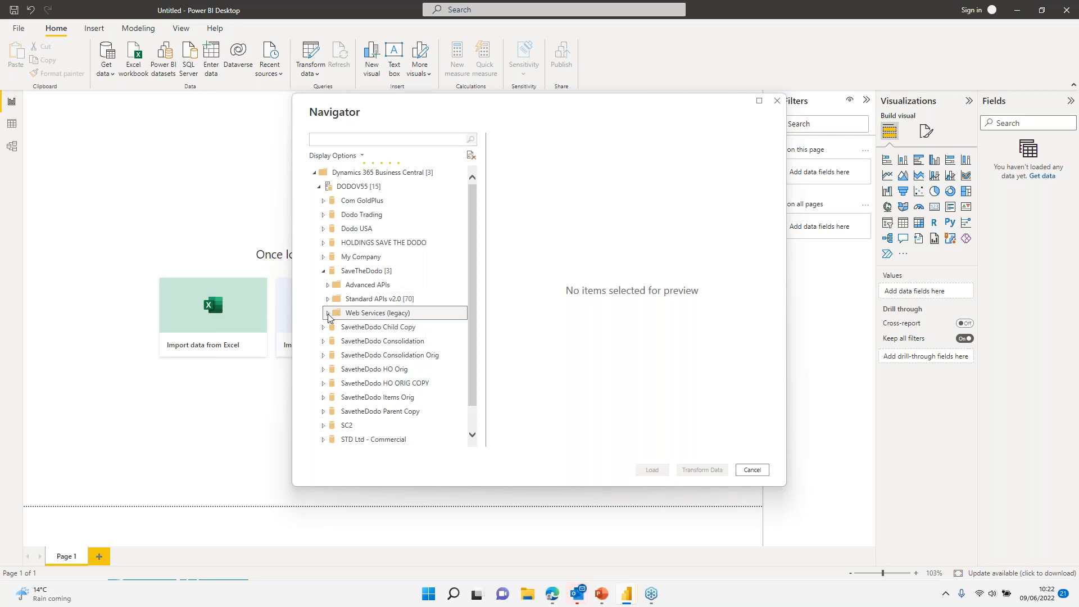
pyautogui.scroll(-5, 393, 365)
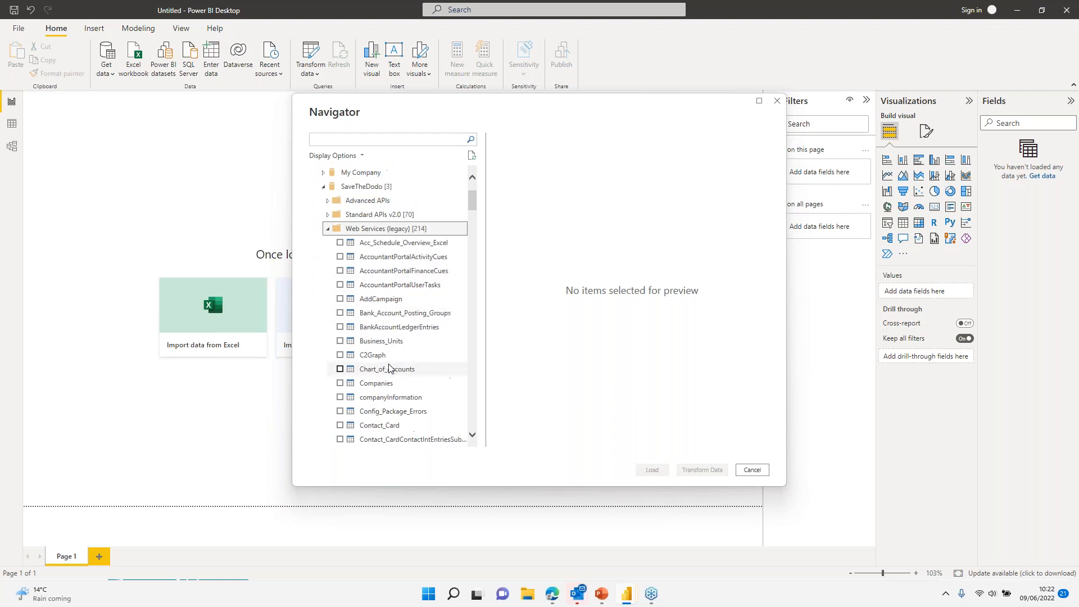
pyautogui.scroll(2, 390, 368)
pyautogui.scroll(-4, 392, 303)
pyautogui.scroll(-10, 392, 301)
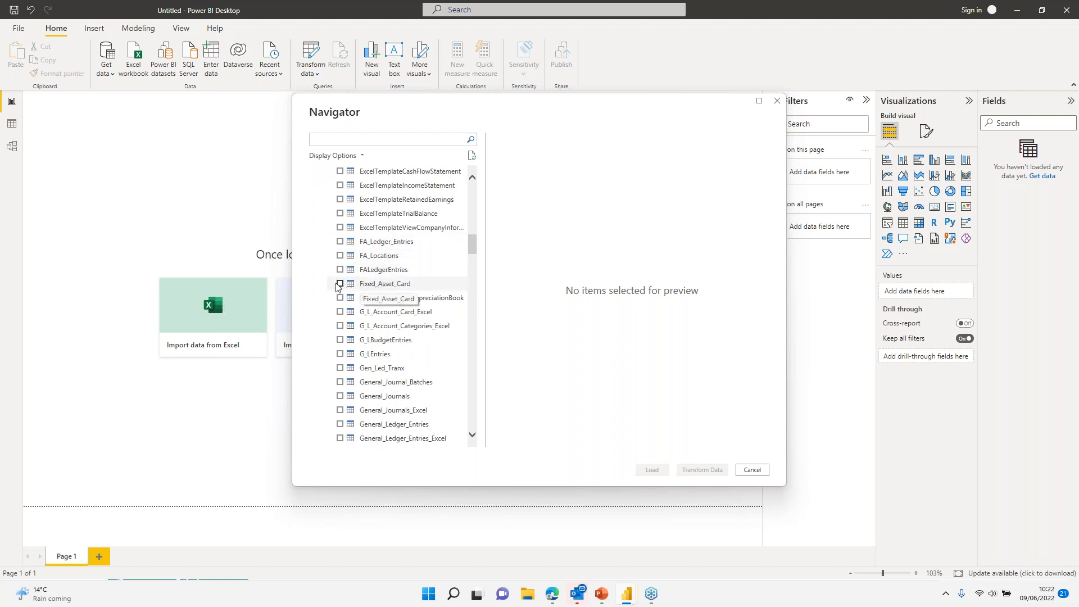
pyautogui.click(383, 284)
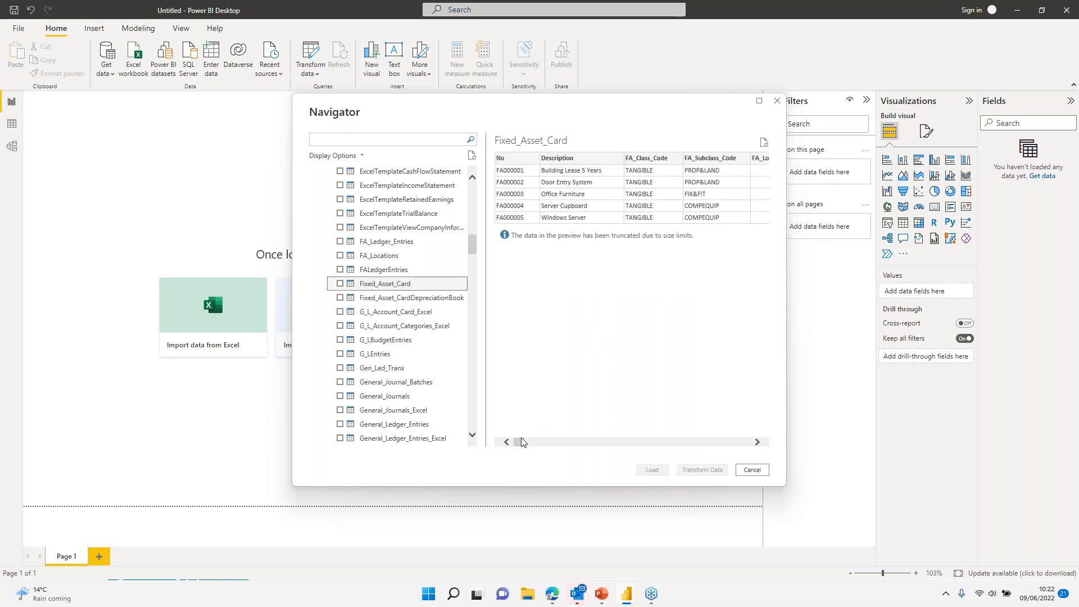
pyautogui.moveTo(521, 446)
pyautogui.mouseDown()
pyautogui.moveTo(746, 451)
pyautogui.moveTo(518, 467)
pyautogui.mouseUp()
# Step: Open the Web Services list and start a new entry with object type Page
pyautogui.click(554, 595)
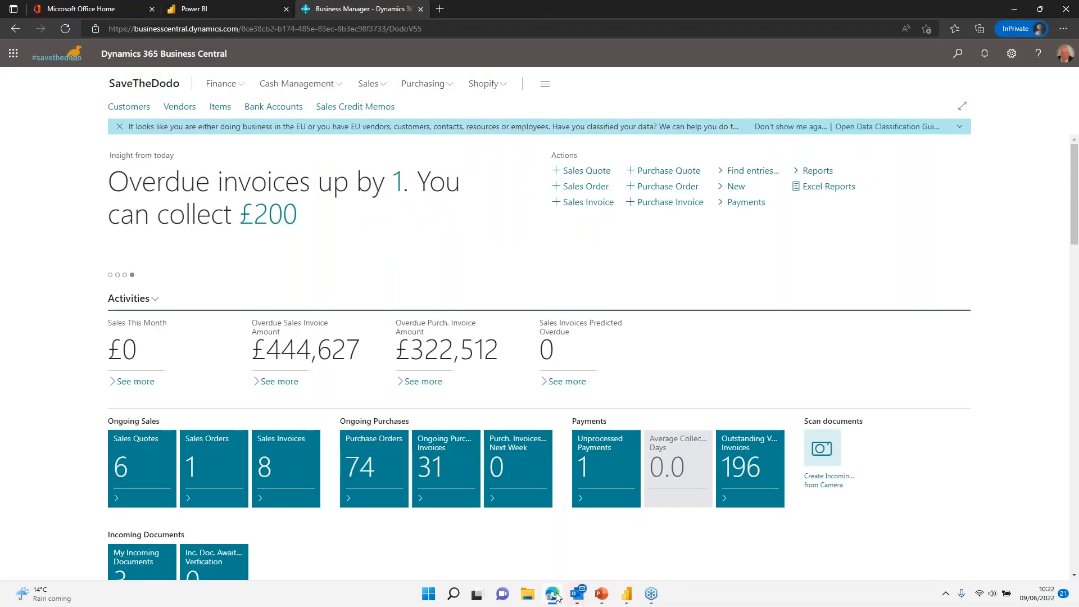
pyautogui.click(958, 55)
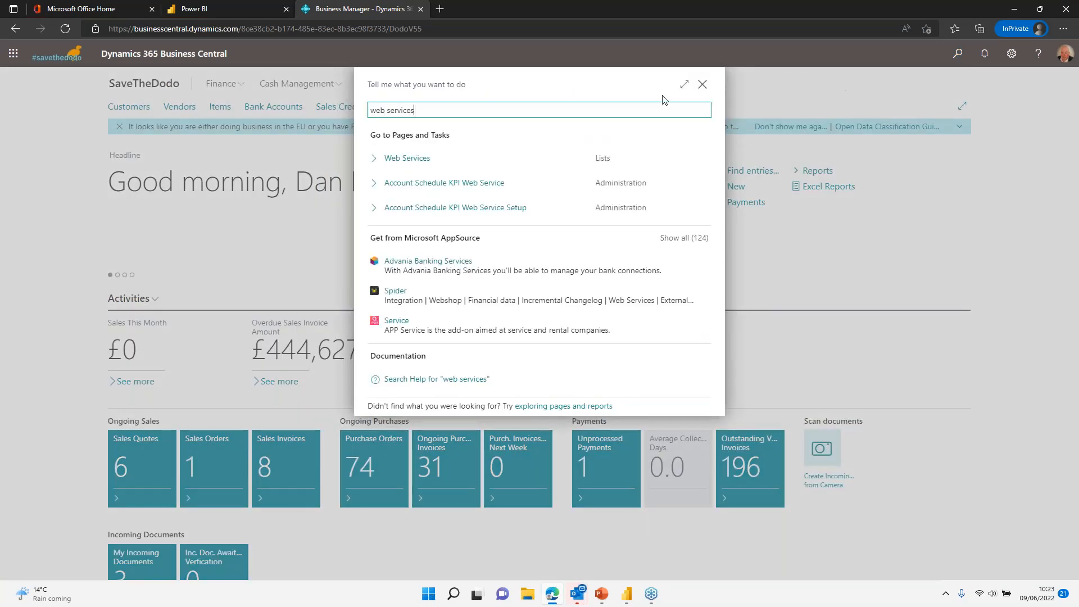
pyautogui.click(432, 163)
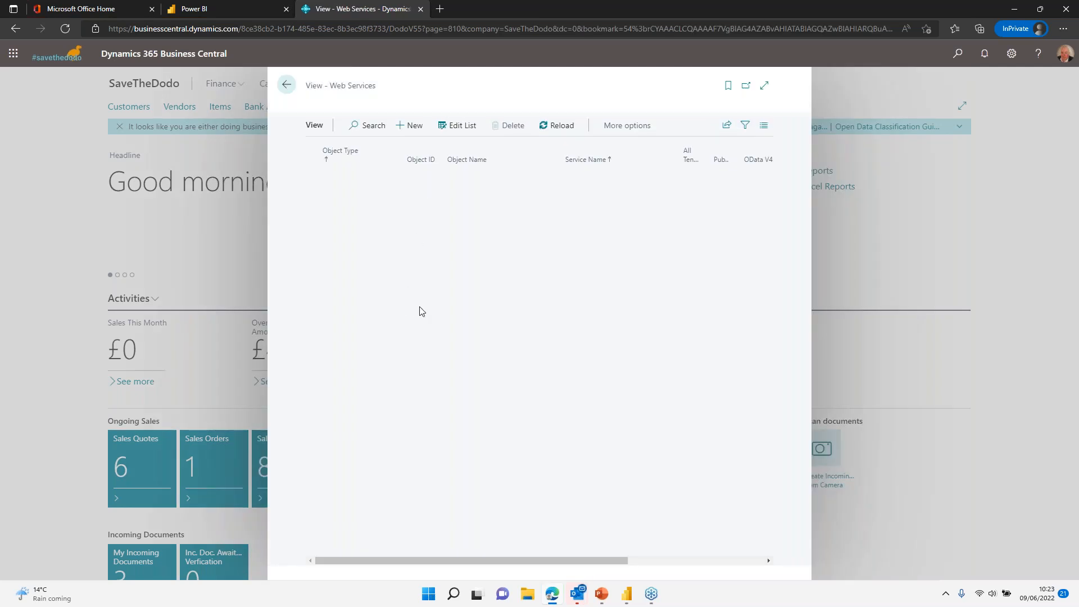
pyautogui.scroll(10, 387, 348)
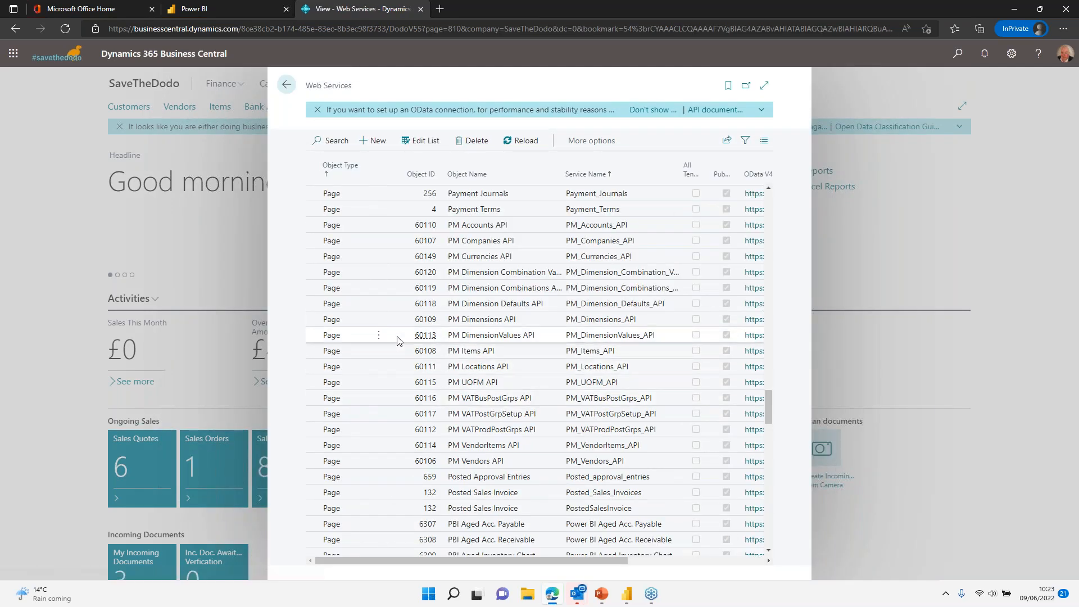
pyautogui.scroll(3, 387, 342)
pyautogui.scroll(-15, 357, 418)
pyautogui.scroll(-10, 357, 421)
pyautogui.click(374, 141)
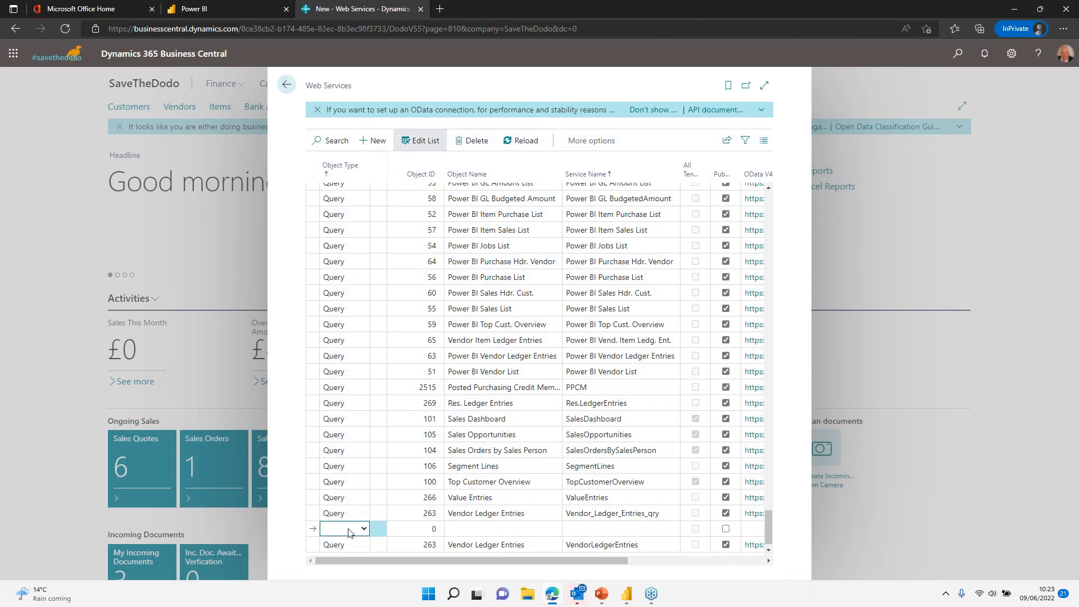
pyautogui.click(345, 529)
pyautogui.click(337, 554)
pyautogui.press('Tab')
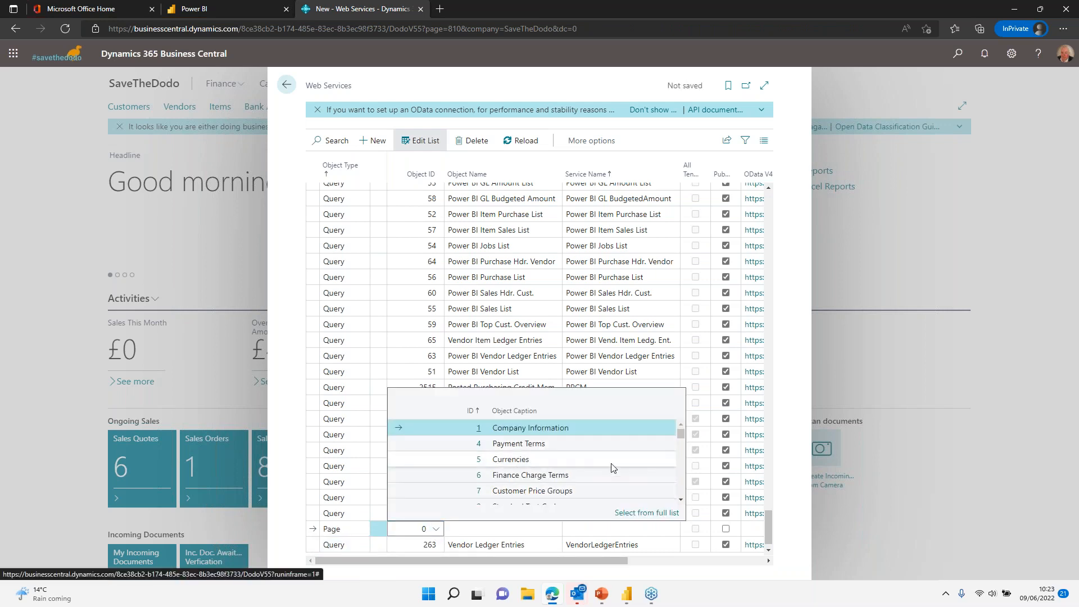
# Step: Pick object 1696 Posted Bank Deposits from the full list, searched by 'ba'
pyautogui.click(644, 513)
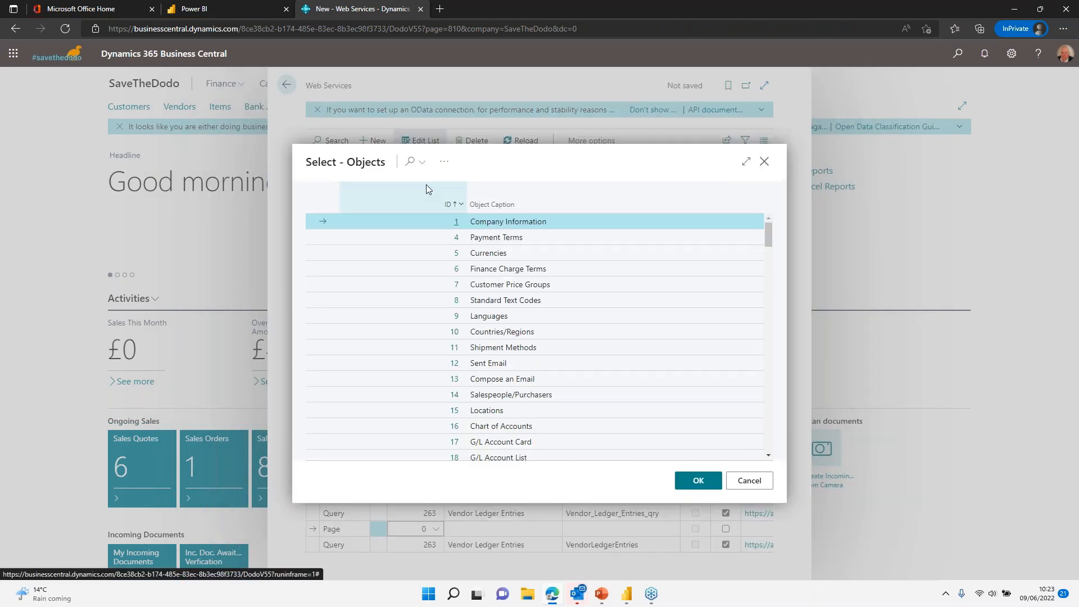
pyautogui.click(410, 161)
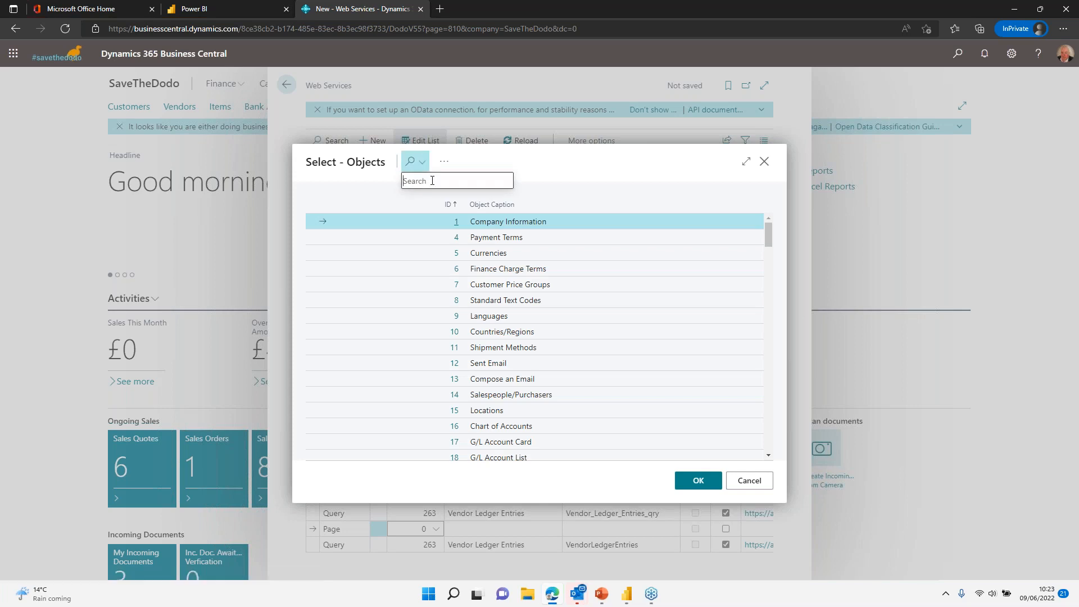
pyautogui.write('bank')
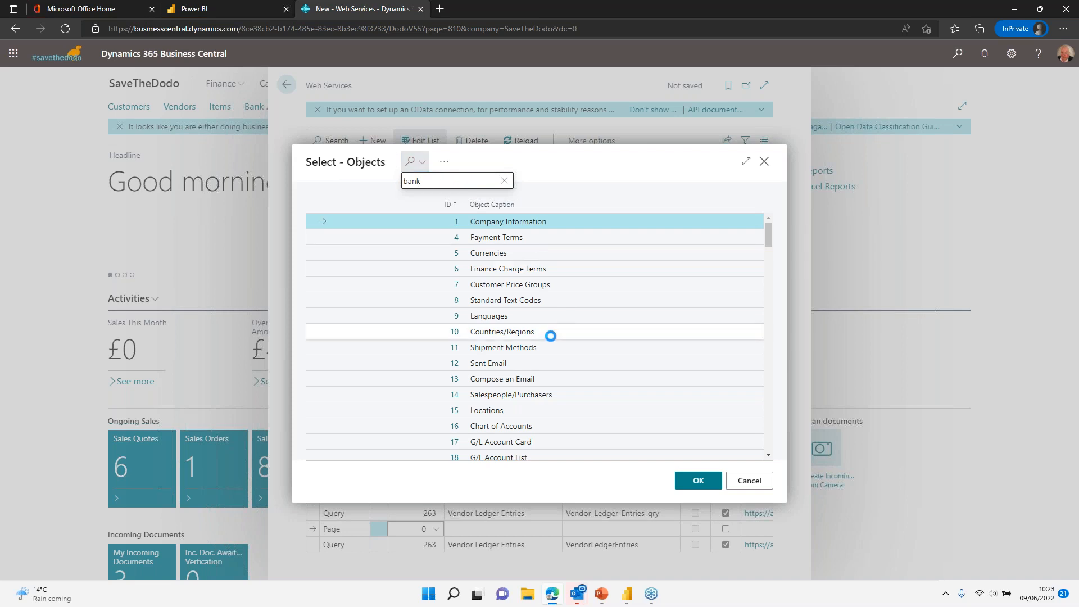
pyautogui.scroll(-5, 551, 336)
pyautogui.scroll(-10, 510, 362)
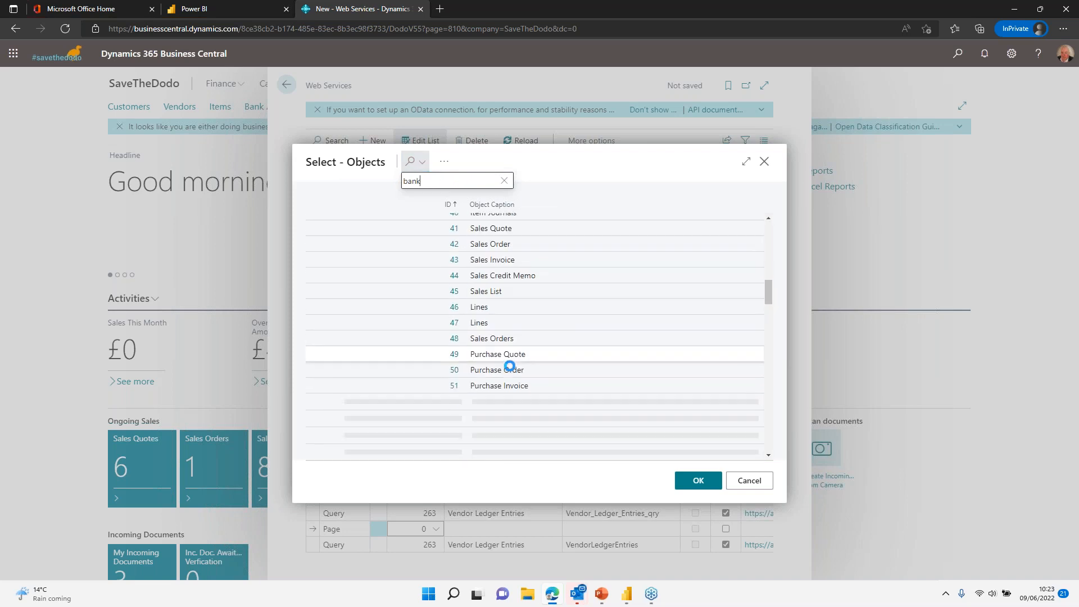
pyautogui.scroll(-1, 511, 360)
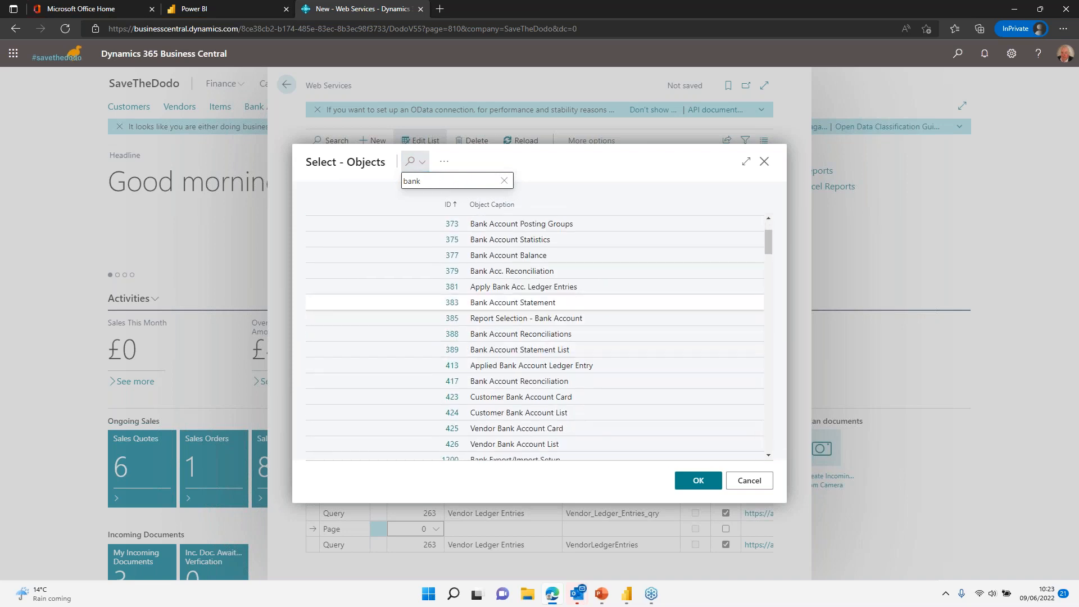
pyautogui.scroll(-2, 484, 393)
pyautogui.scroll(-3, 503, 371)
pyautogui.scroll(-2, 502, 388)
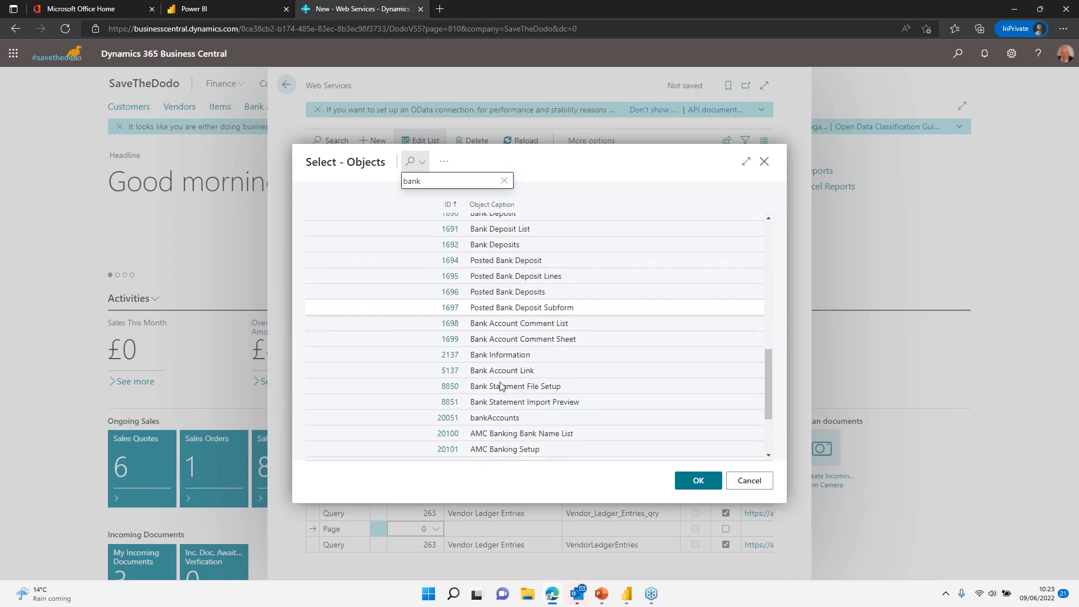
pyautogui.click(450, 291)
pyautogui.click(600, 526)
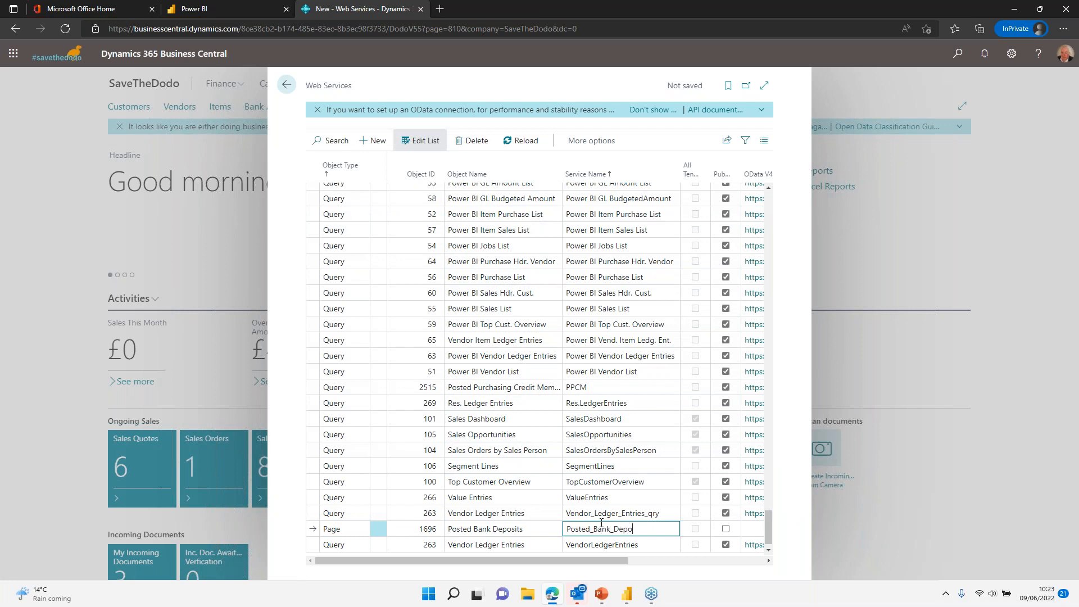
# Step: Mark Posted_Bank_Deposits as Published and save the row
pyautogui.click(725, 529)
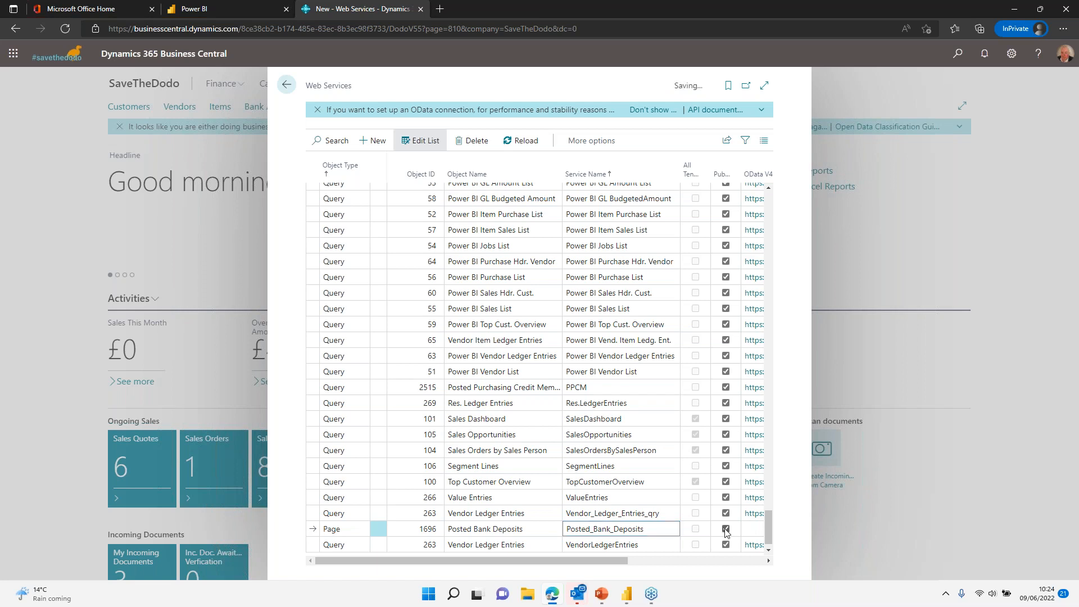
pyautogui.moveTo(600, 559); pyautogui.dragTo(657, 558)
pyautogui.press('Up')
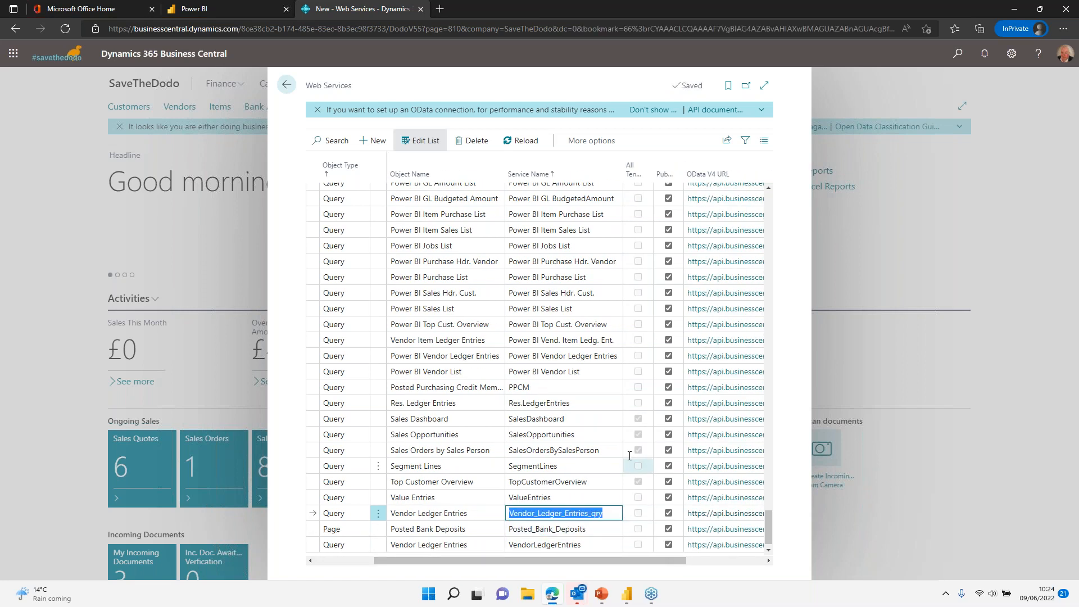
# Step: Sort the web services by service name descending, then return to Power BI Desktop
pyautogui.scroll(10, 618, 409)
pyautogui.scroll(10, 615, 413)
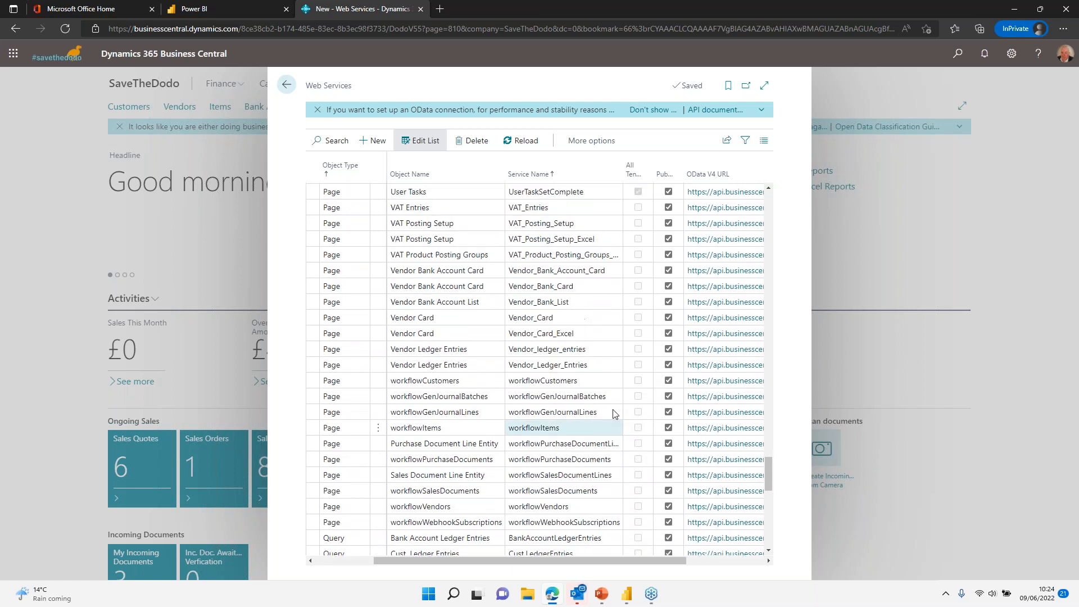
pyautogui.scroll(15, 619, 406)
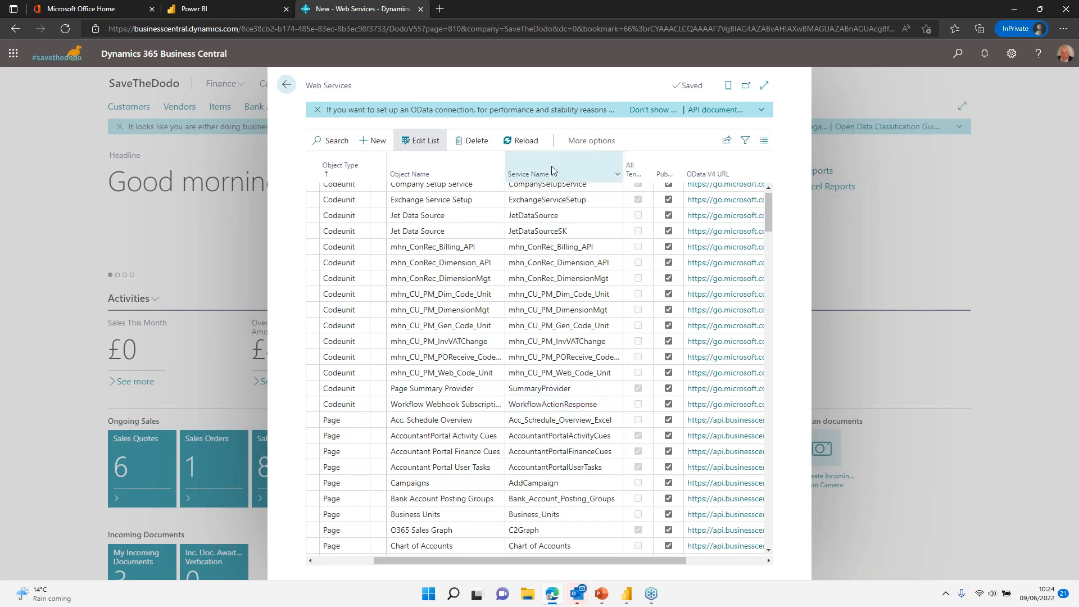
pyautogui.scroll(2, 538, 245)
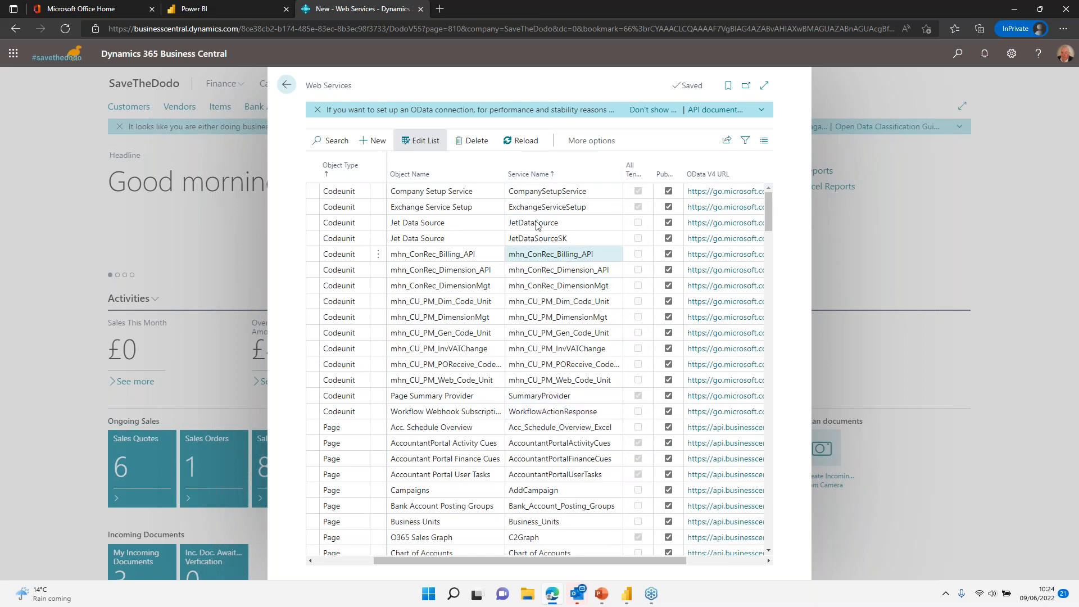
pyautogui.click(542, 175)
pyautogui.scroll(-10, 549, 331)
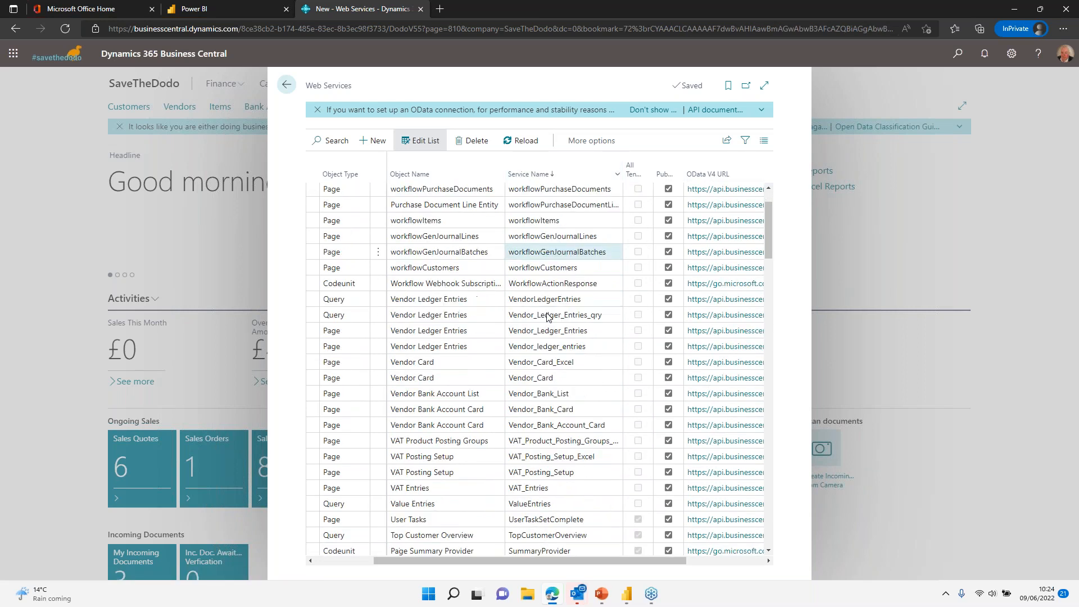
pyautogui.scroll(-10, 549, 332)
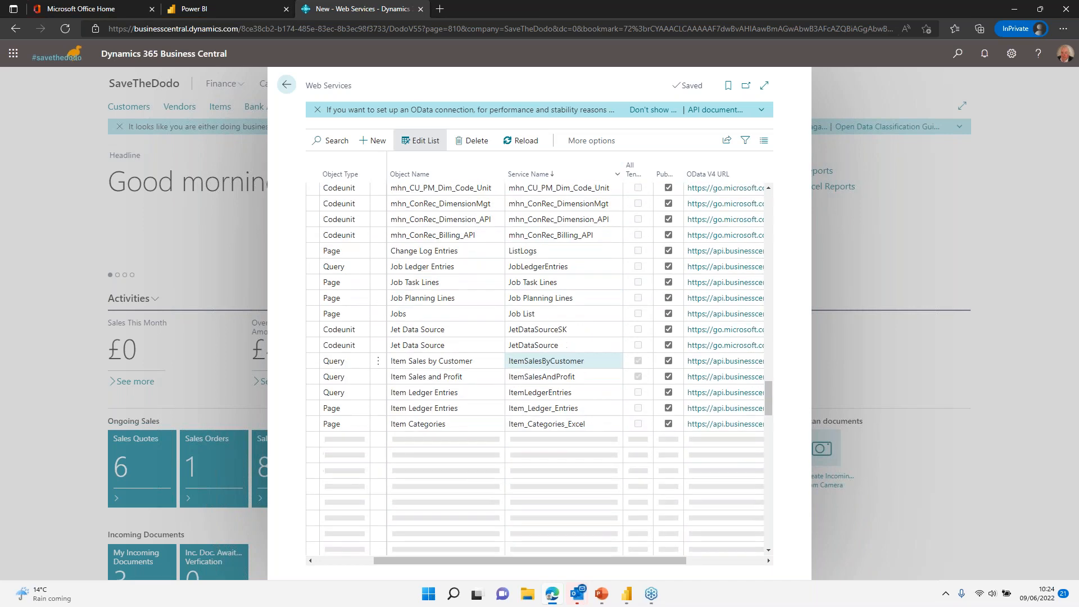
pyautogui.scroll(3, 564, 362)
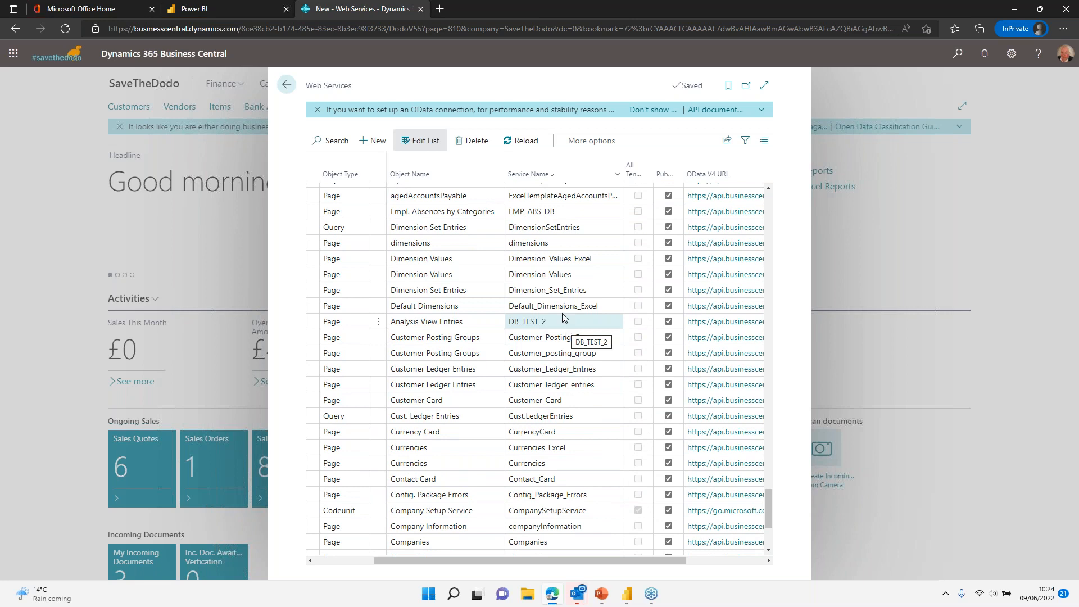
pyautogui.hotkey('alt', 'Tab')
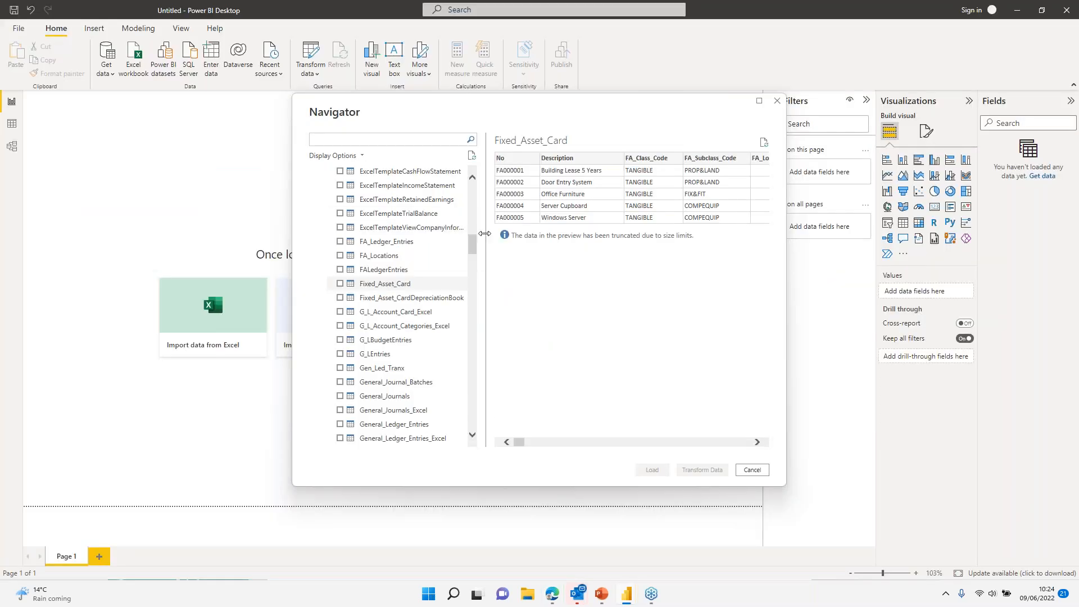
# Step: Refresh the Navigator and re-expand DODOV55 > SaveTheDodo > Web Services (legacy)
pyautogui.click(472, 161)
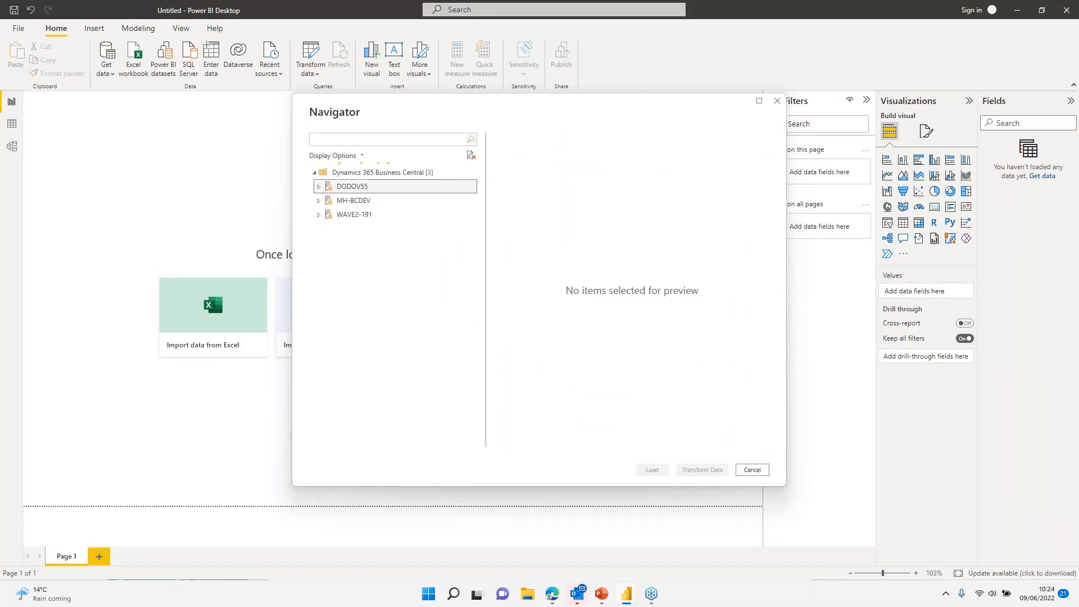
pyautogui.click(318, 186)
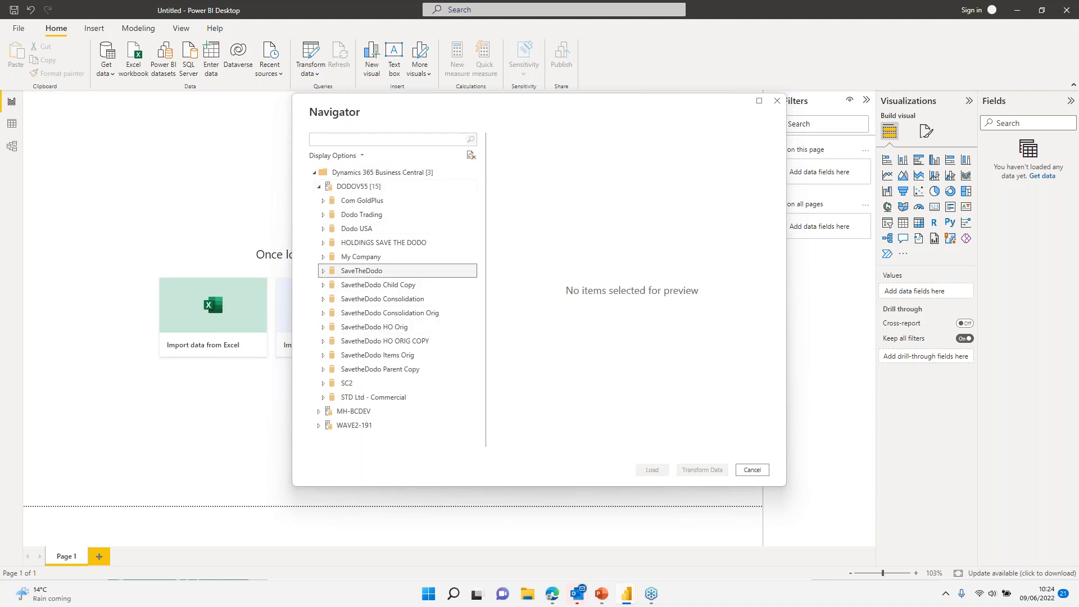
pyautogui.click(323, 271)
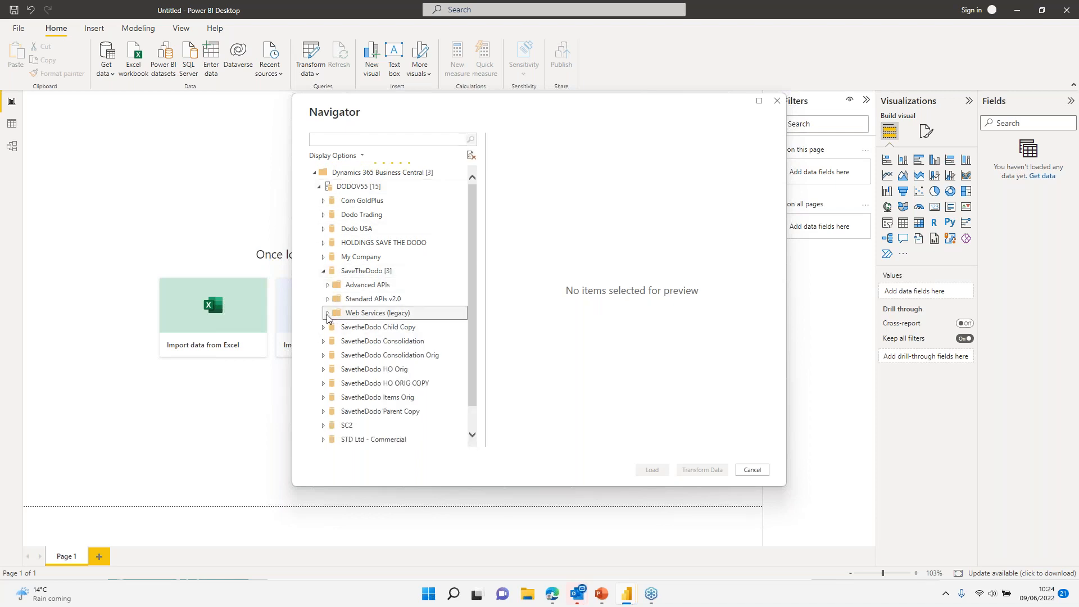
pyautogui.click(328, 314)
pyautogui.scroll(-15, 421, 370)
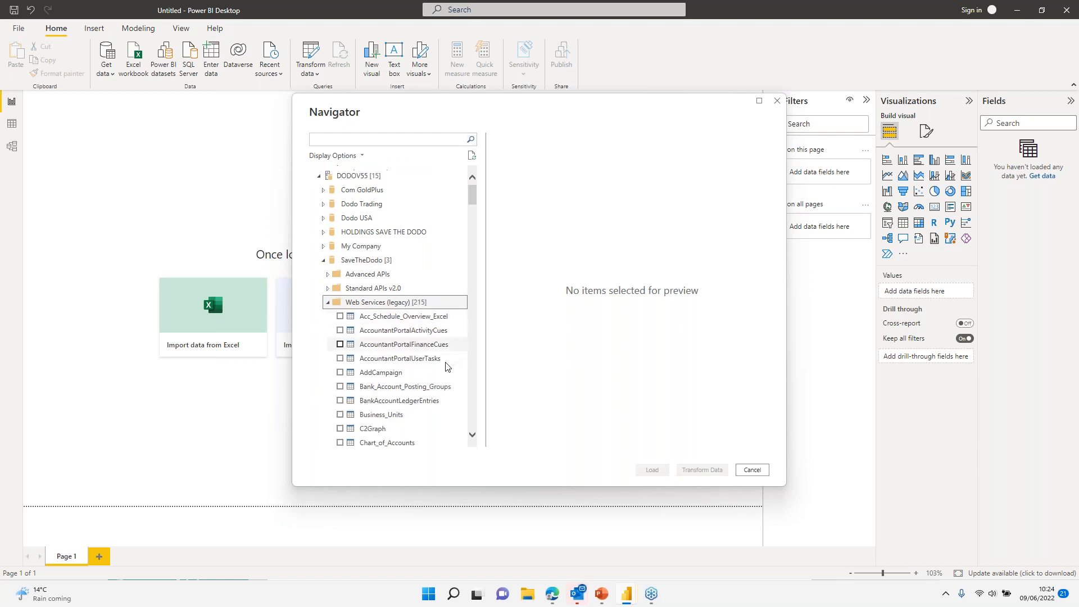
pyautogui.scroll(-15, 424, 375)
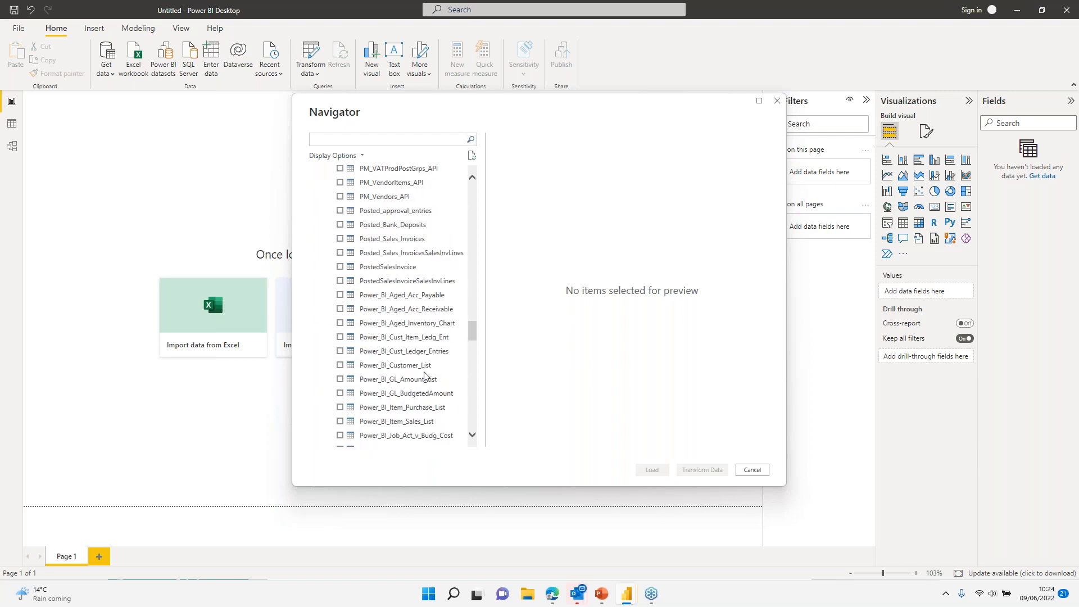
# Step: Preview Posted_Bank_Deposits, which shows columns but no rows, then scroll up toward Customer tables
pyautogui.click(384, 225)
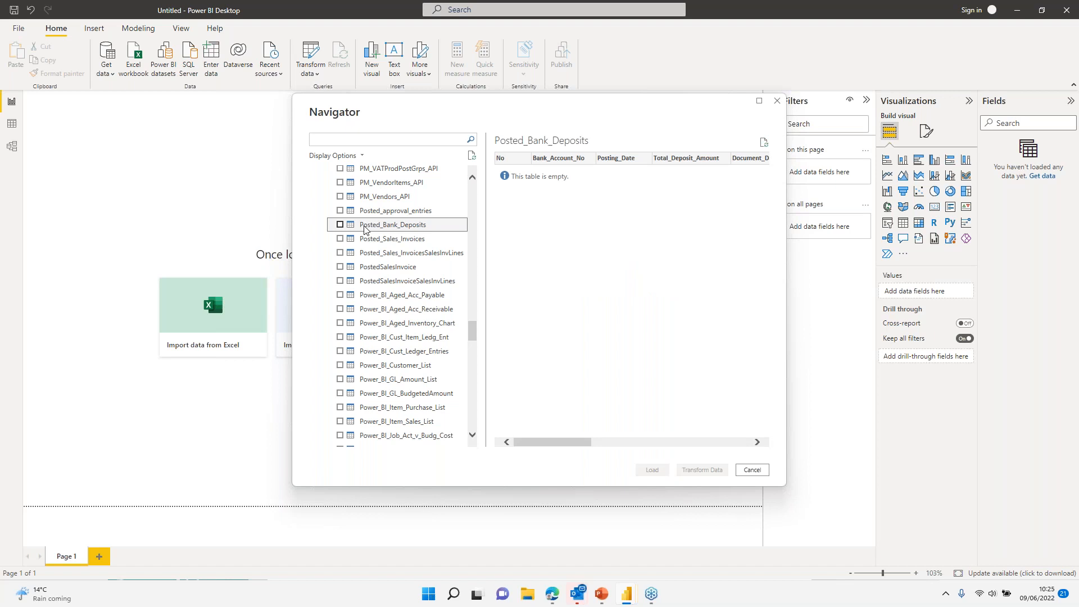
pyautogui.scroll(15, 363, 233)
pyautogui.scroll(3, 365, 243)
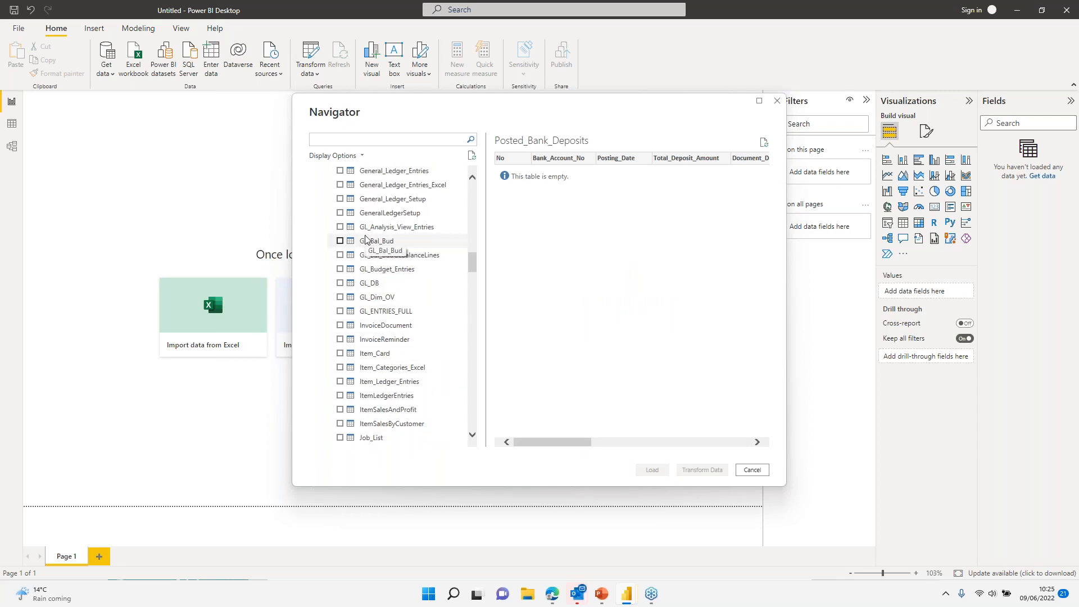
pyautogui.scroll(12, 365, 241)
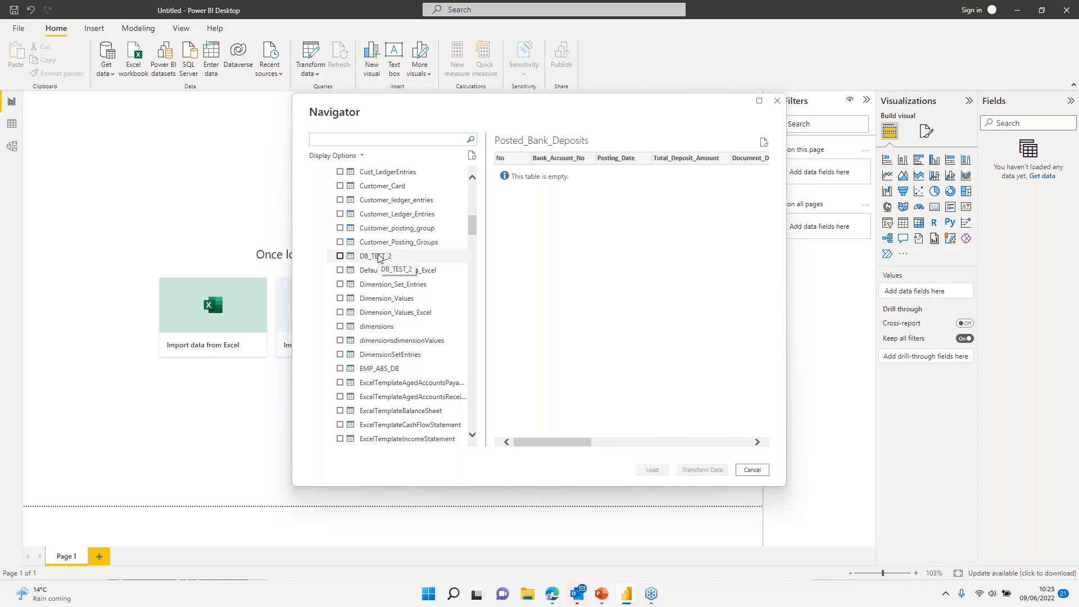
pyautogui.scroll(2, 384, 258)
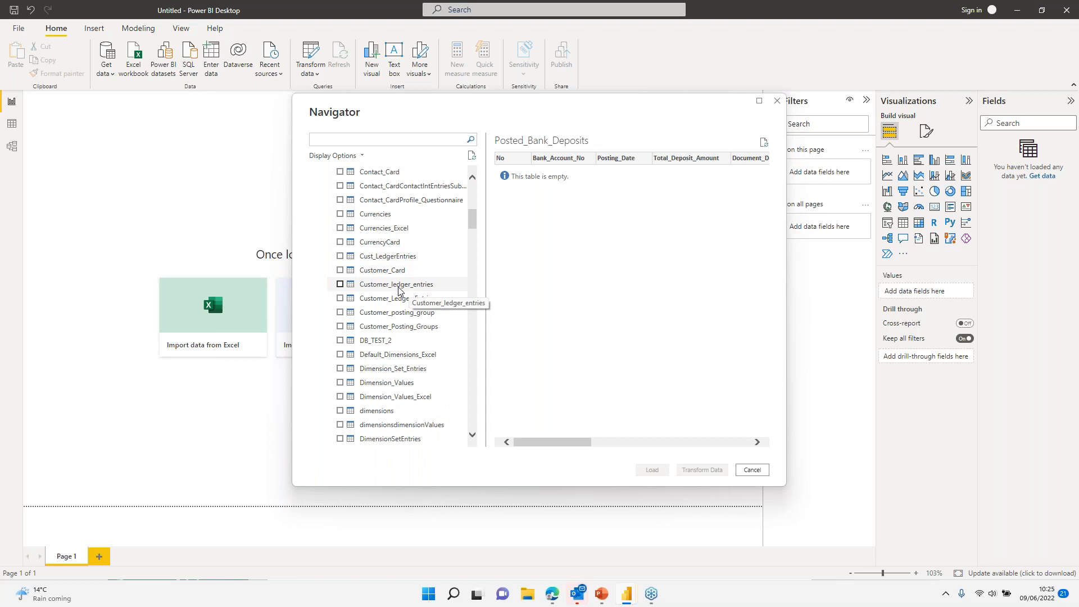
# Step: Select Customer_Card, Customer_Ledger_Entries and Customer_Posting_Groups and load them
pyautogui.click(376, 272)
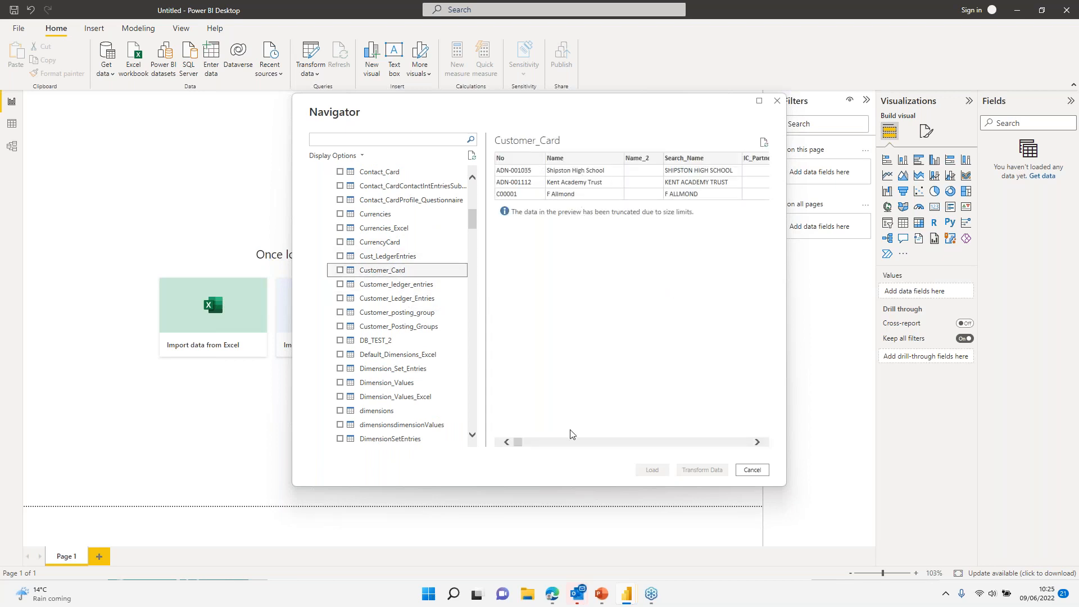
pyautogui.moveTo(522, 444)
pyautogui.mouseDown()
pyautogui.moveTo(561, 444)
pyautogui.moveTo(524, 444)
pyautogui.mouseUp()
pyautogui.click(340, 269)
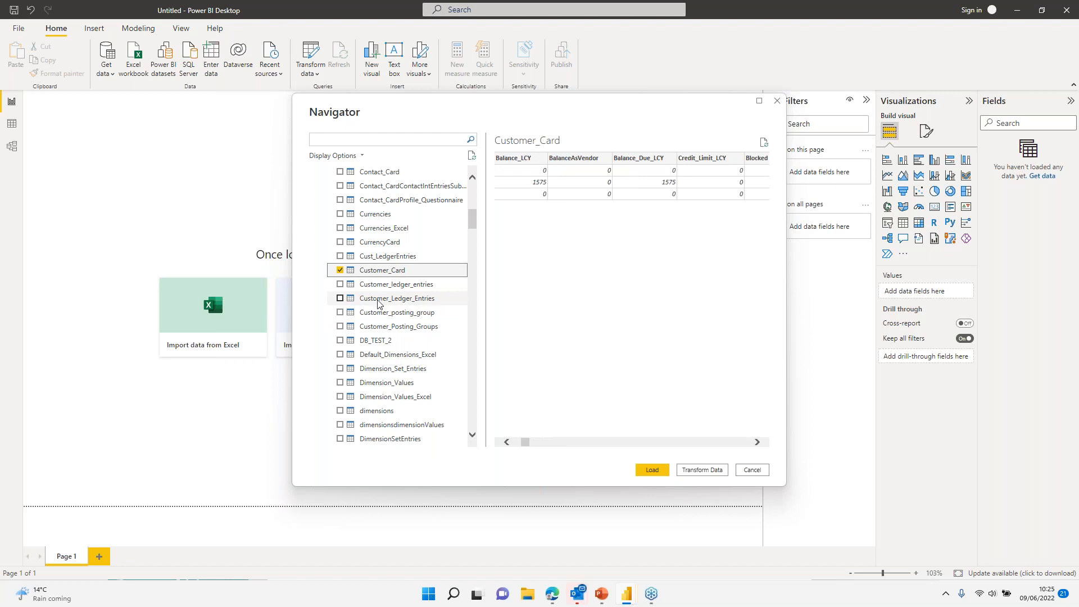
pyautogui.click(341, 299)
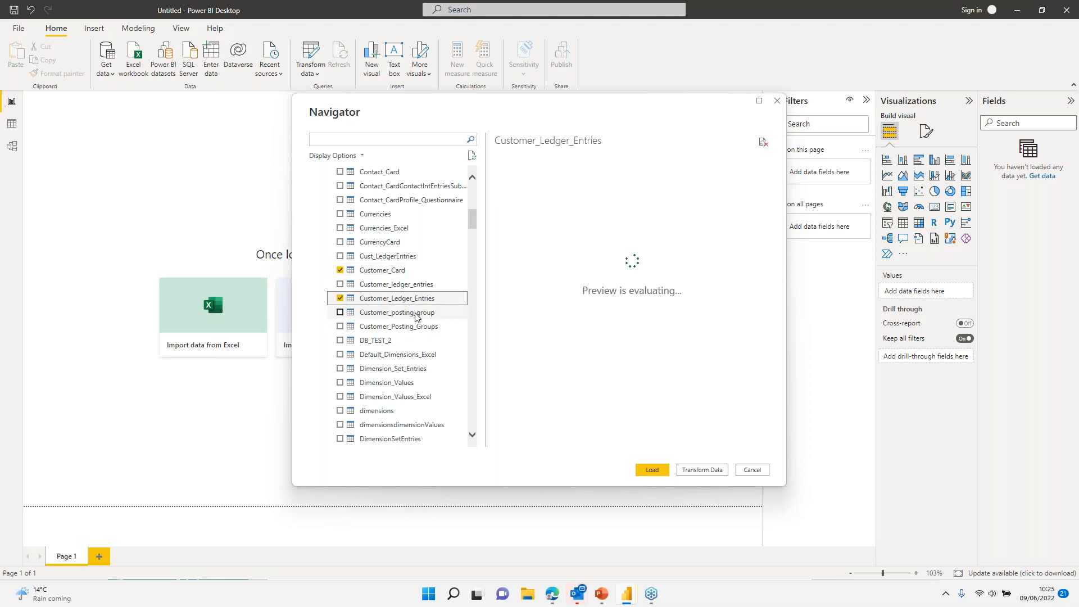
pyautogui.click(340, 327)
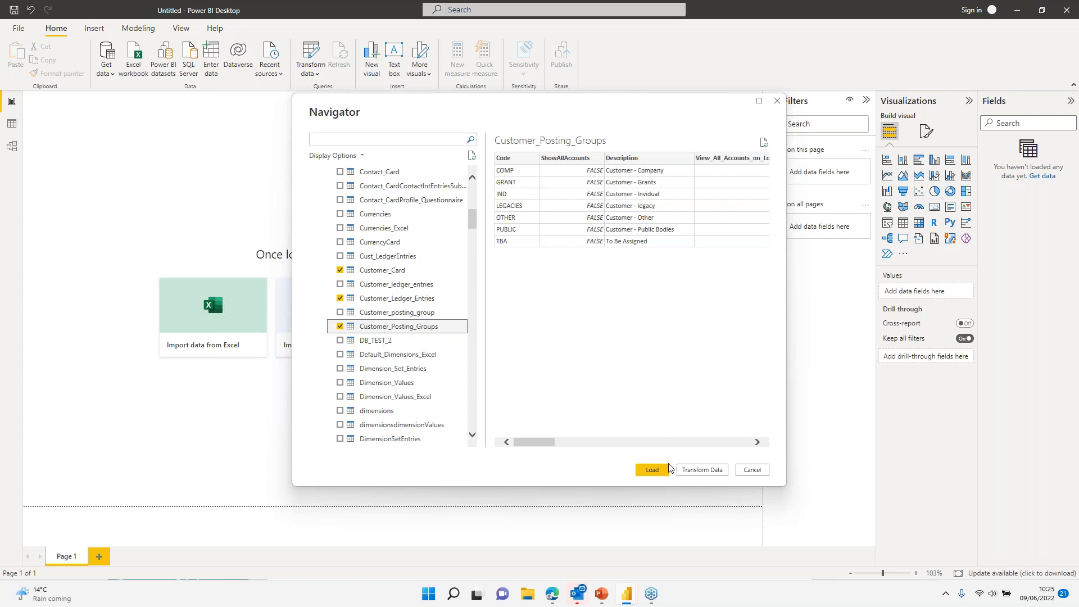
pyautogui.click(652, 469)
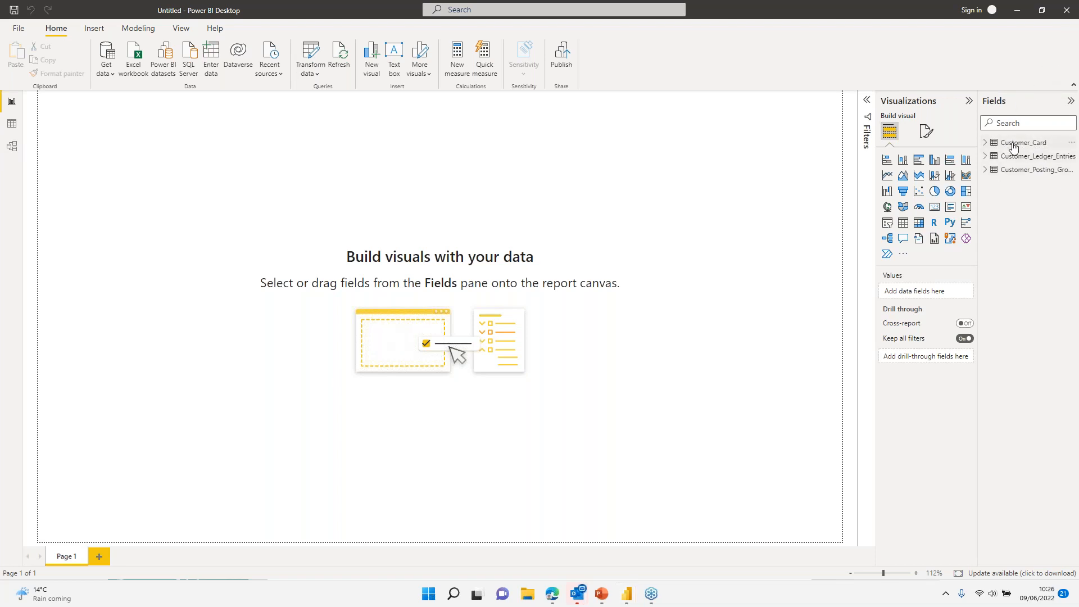
# Step: Inspect the three customer tables' 36, 281 and 7 rows in Data view, then go back to Report view
pyautogui.click(12, 126)
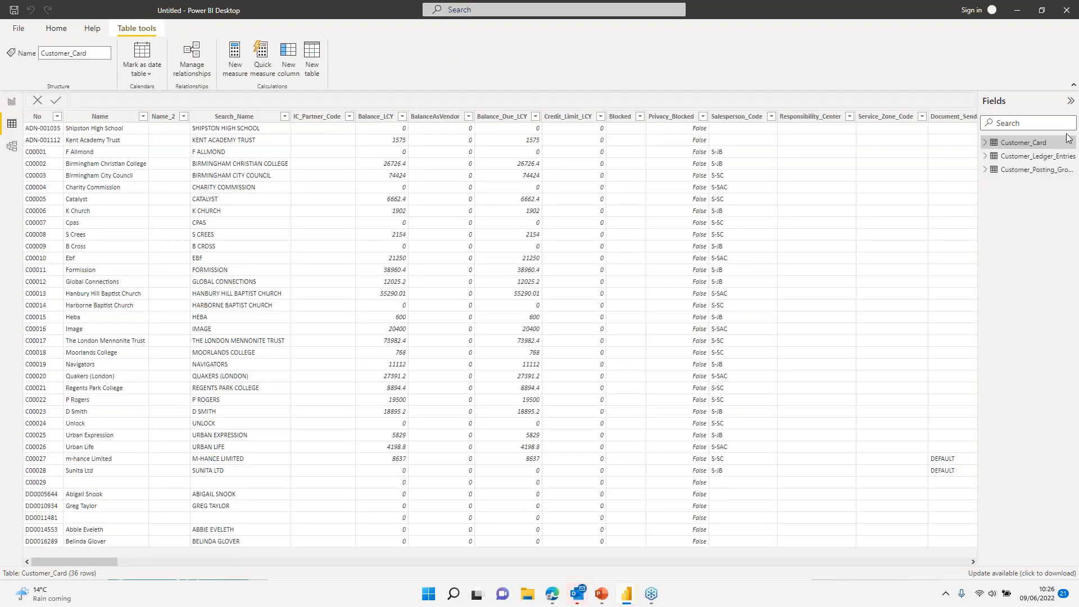
pyautogui.click(1028, 157)
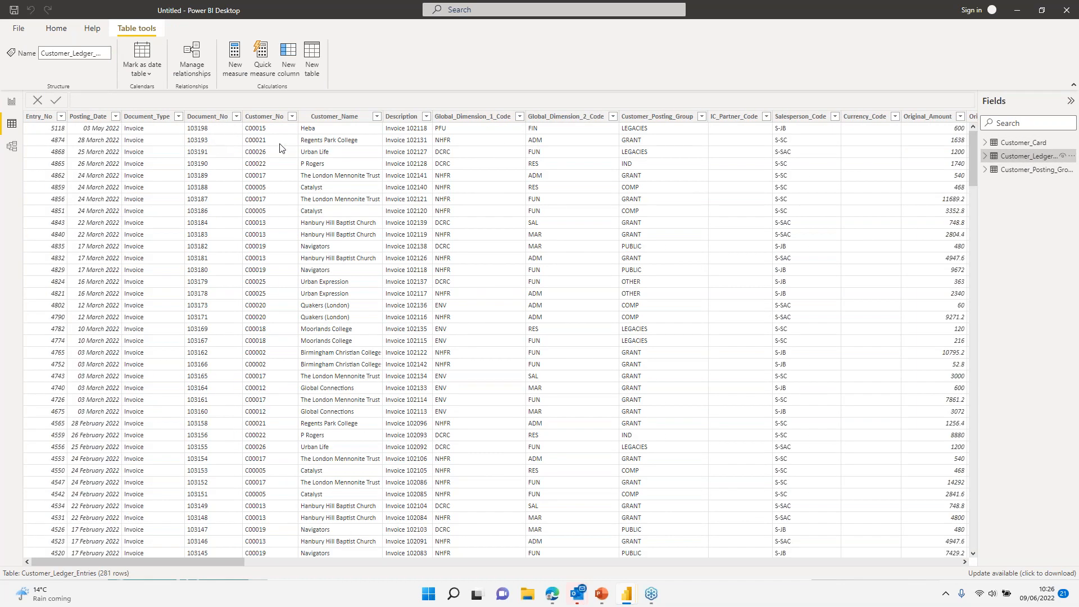
pyautogui.click(1028, 169)
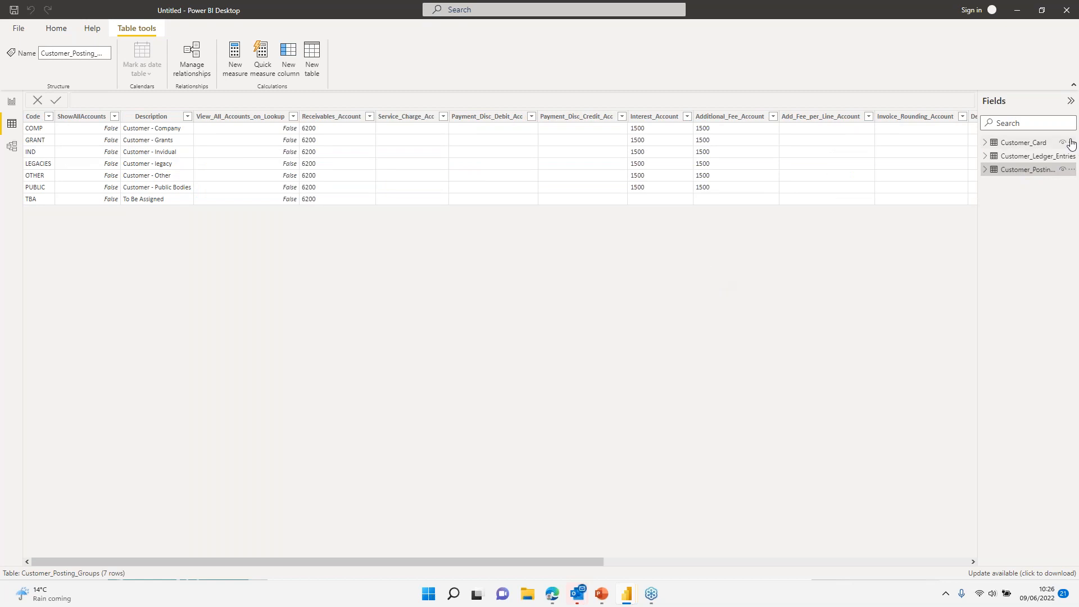
pyautogui.click(1046, 143)
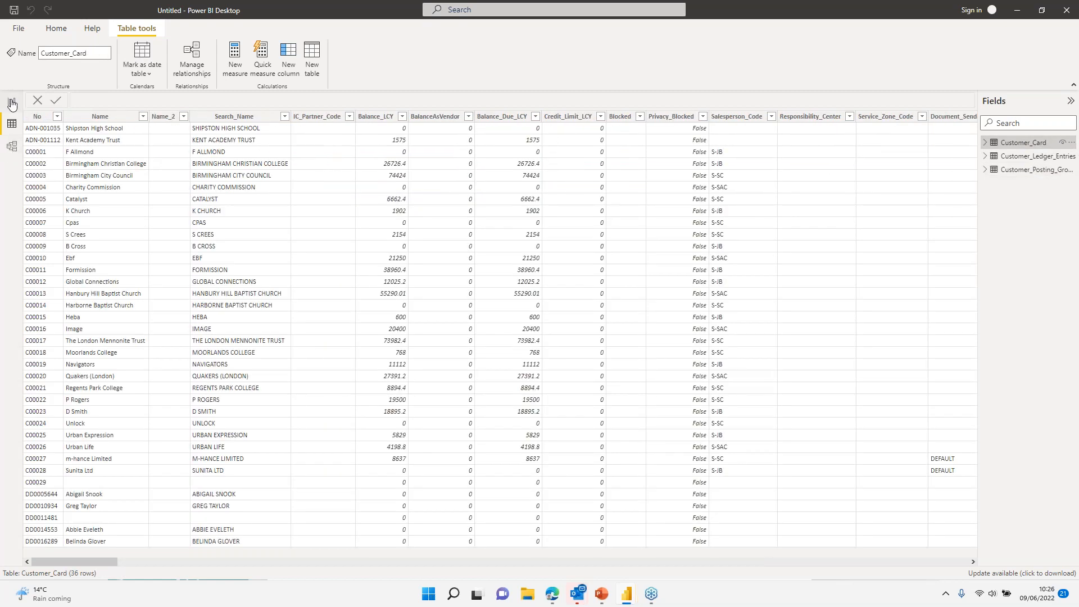
pyautogui.click(10, 100)
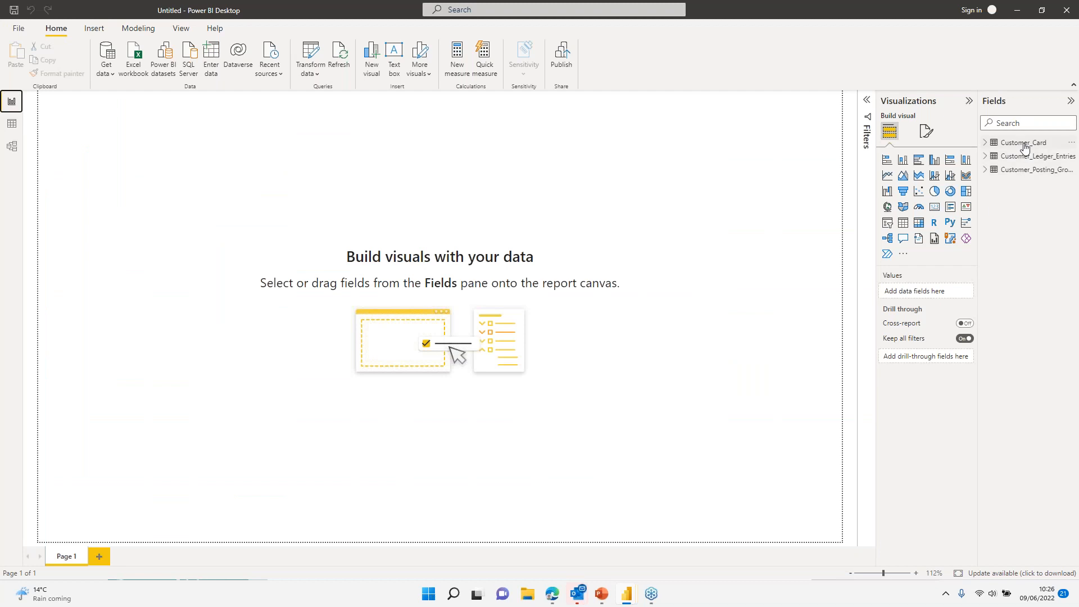
# Step: Build a widened table visual with Customer_Card's Name and No fields
pyautogui.click(994, 148)
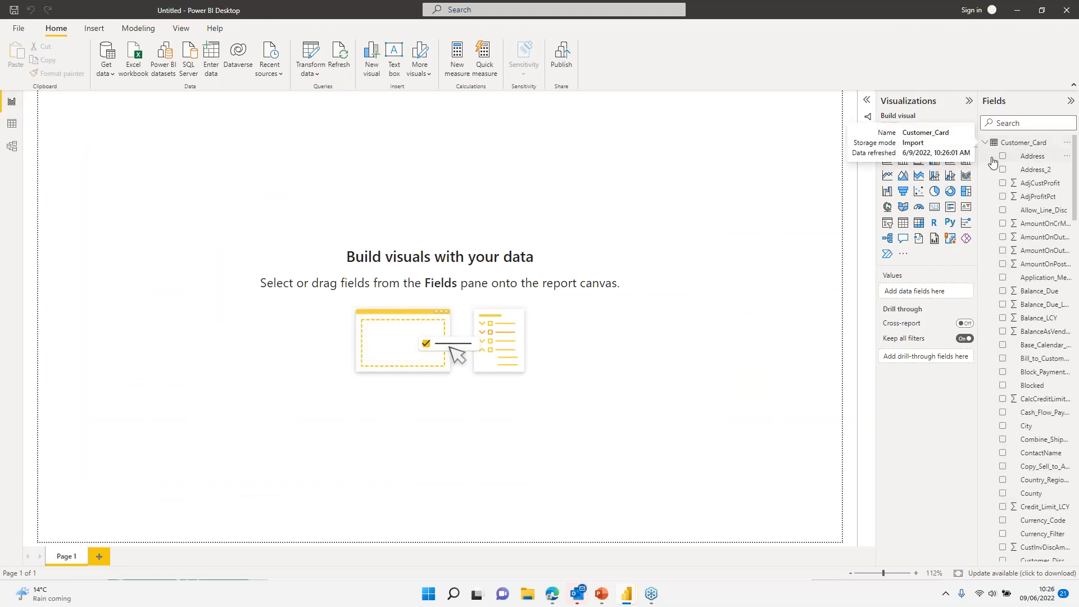
pyautogui.scroll(-20, 1060, 357)
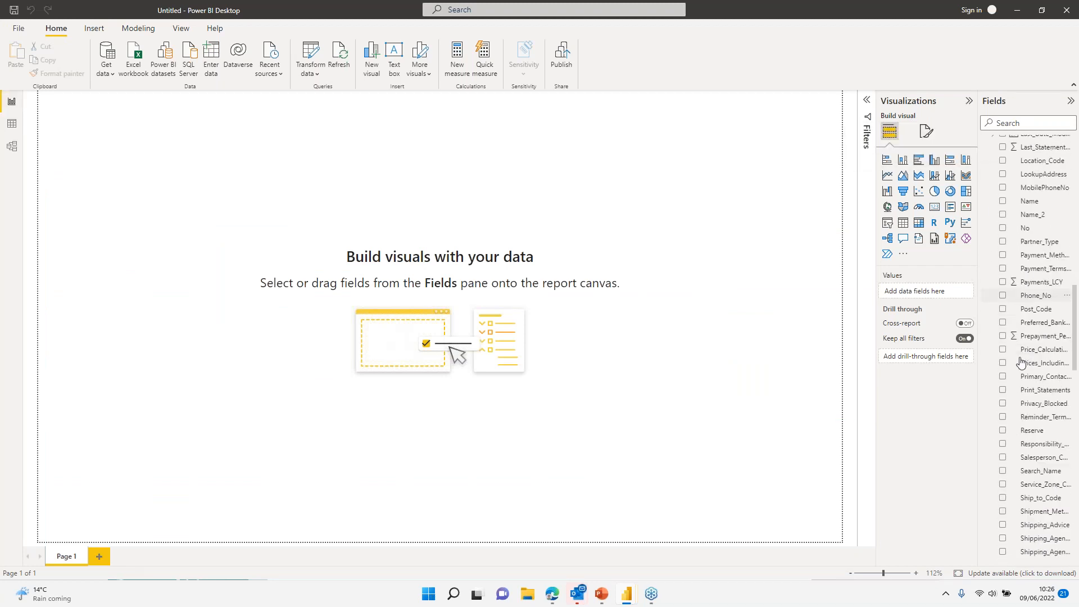
pyautogui.scroll(5, 1022, 361)
pyautogui.moveTo(1028, 248); pyautogui.dragTo(340, 289)
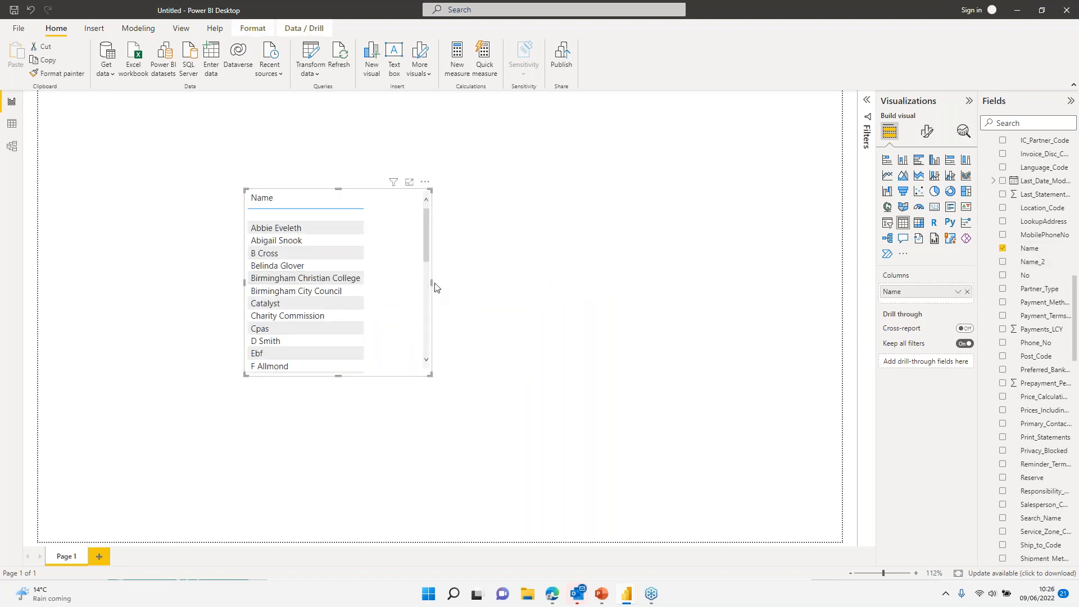
pyautogui.moveTo(431, 283); pyautogui.dragTo(570, 282)
pyautogui.moveTo(1017, 274); pyautogui.dragTo(454, 281)
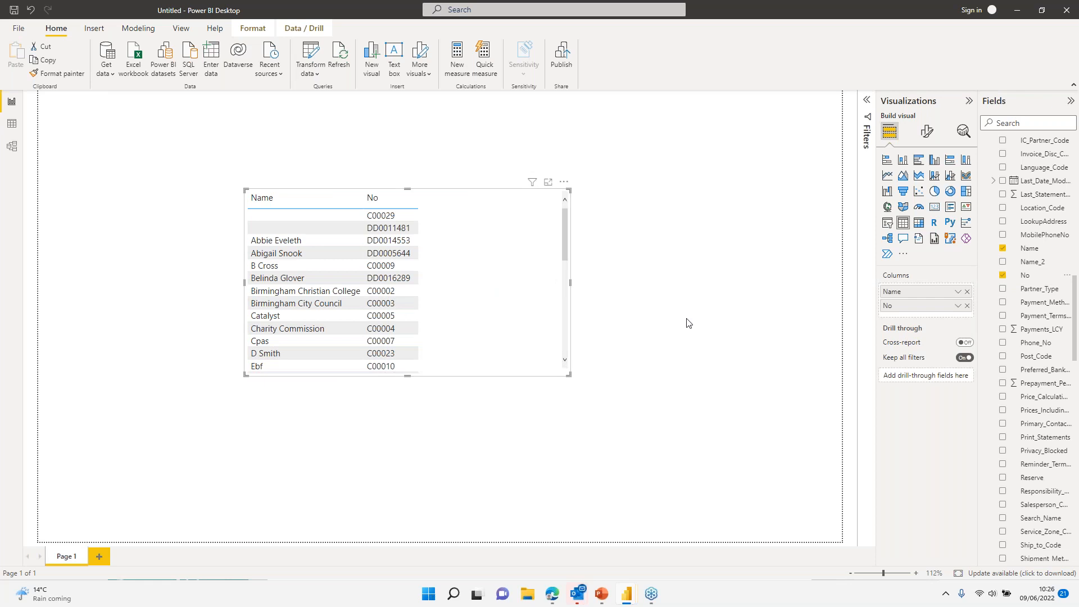
# Step: Collapse Customer_Card and expand Customer_Ledger_Entries in the Fields pane
pyautogui.scroll(10, 1022, 239)
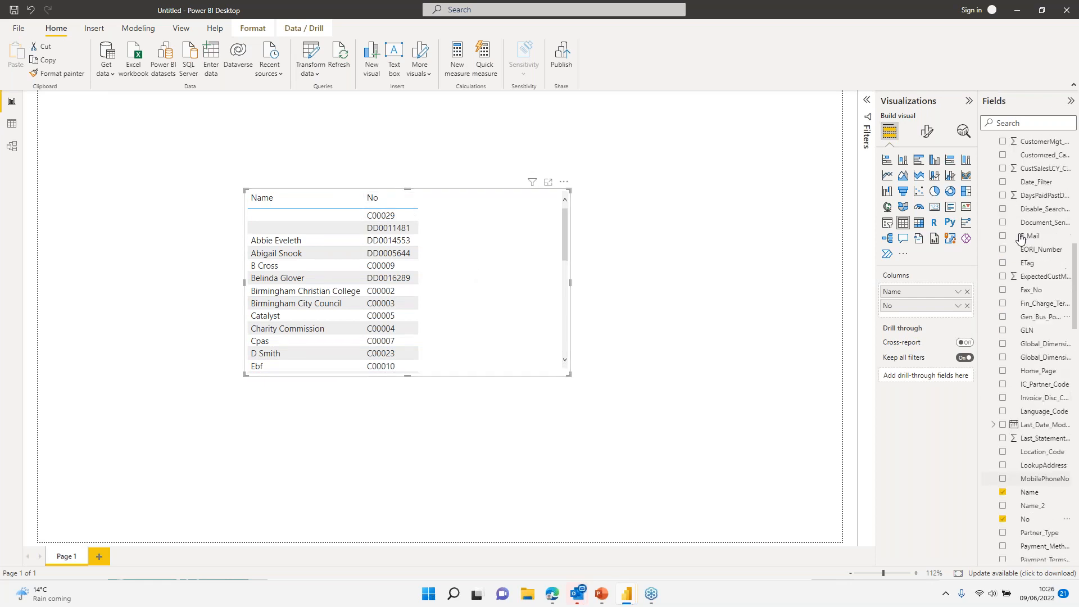
pyautogui.scroll(1, 1020, 237)
pyautogui.click(988, 143)
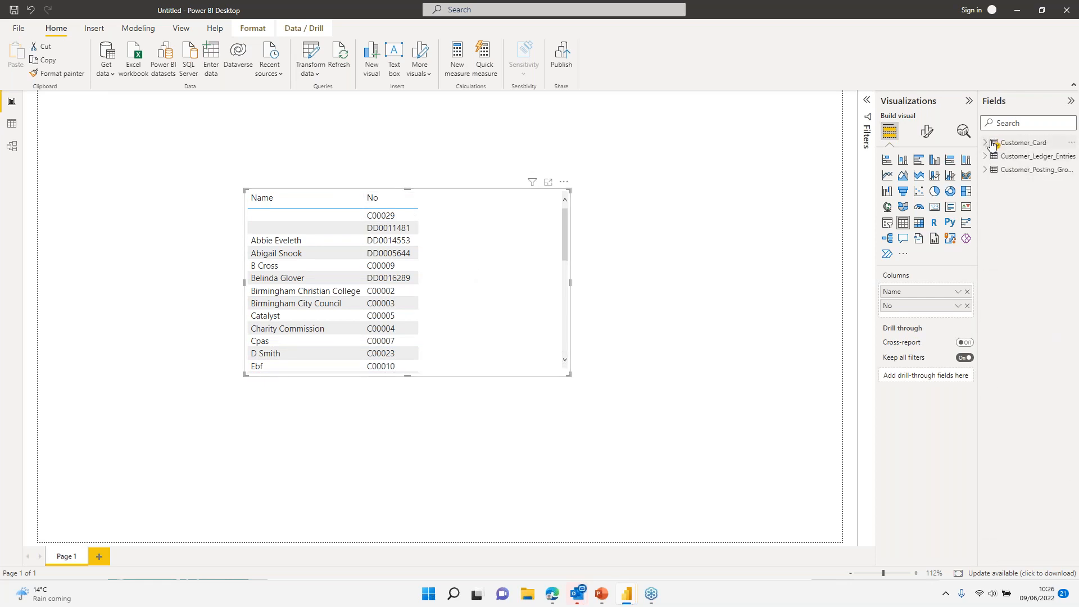
pyautogui.click(987, 157)
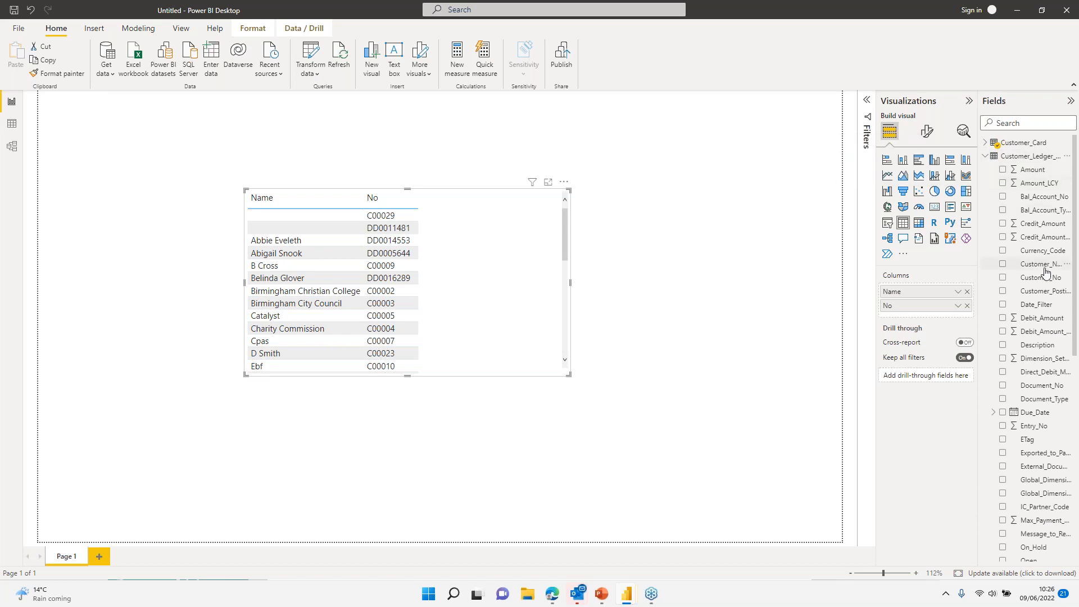
# Step: Drag Customer_Ledger_Entries' Remaining_Amount into the customer table as its third column
pyautogui.scroll(-1, 1031, 233)
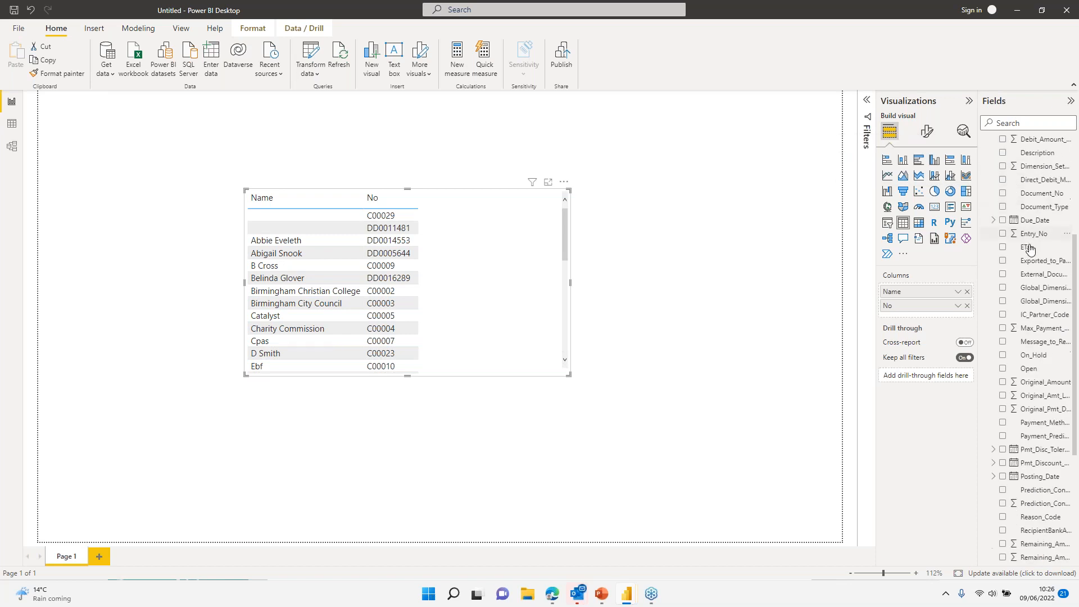
pyautogui.scroll(-10, 1030, 249)
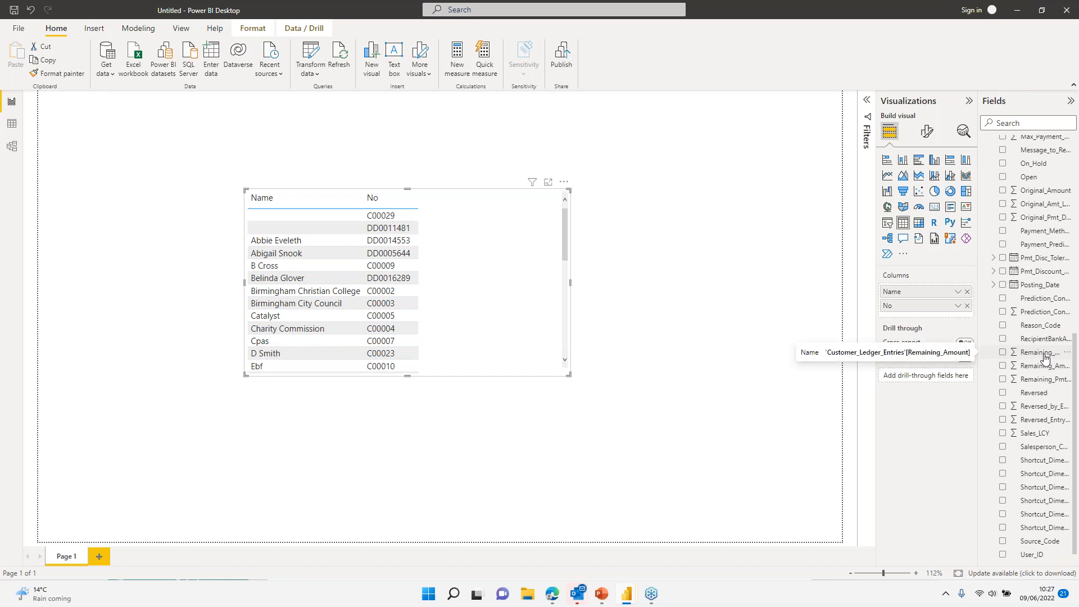
pyautogui.moveTo(1044, 358); pyautogui.dragTo(510, 319)
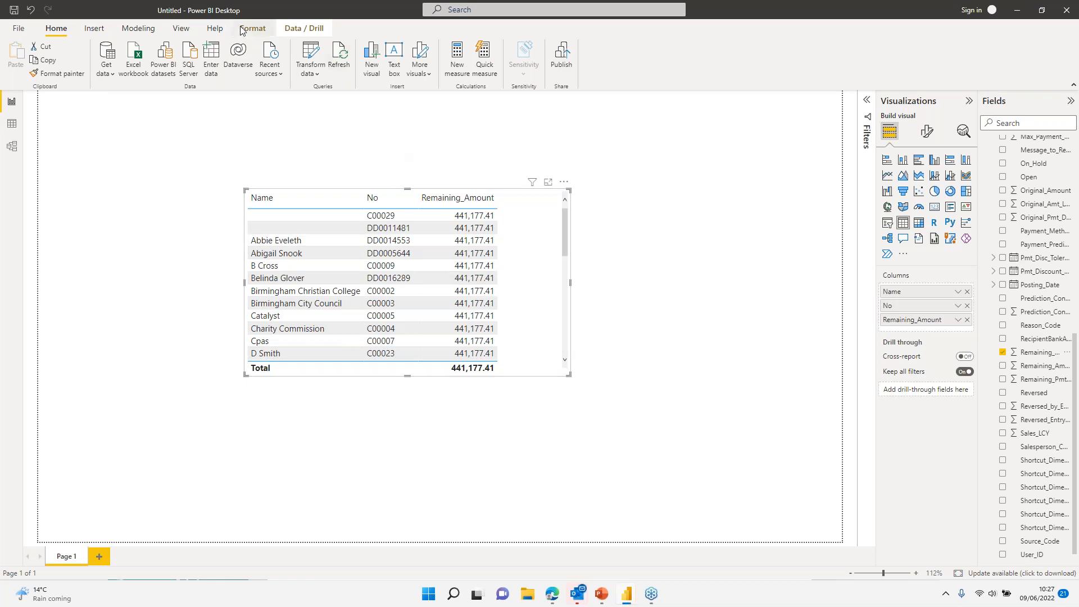
pyautogui.click(138, 28)
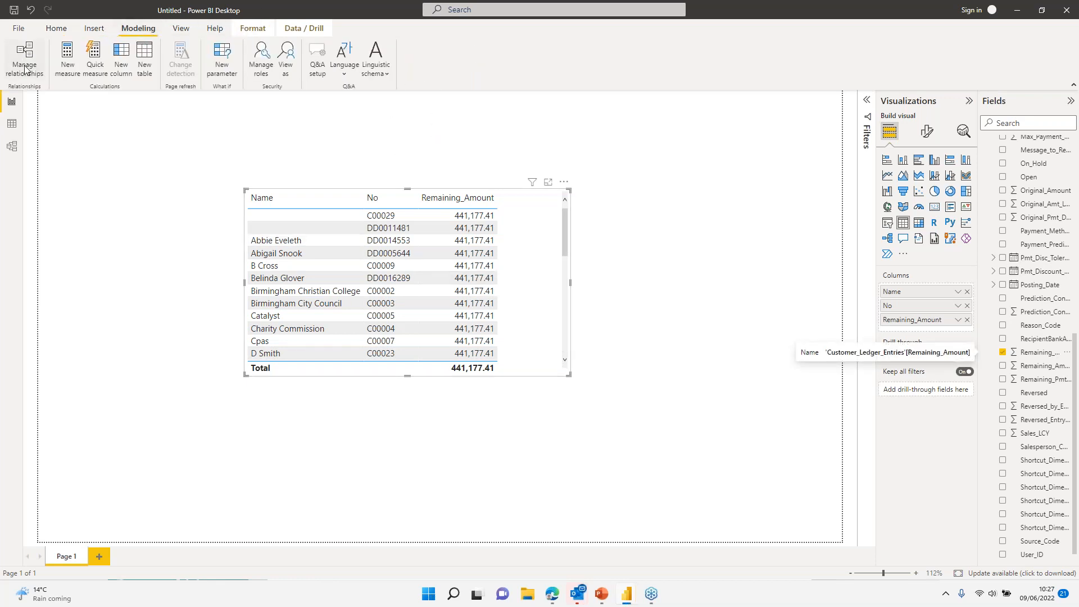
# Step: Start a new relationship between Customer_Card and Customer_Posting_Groups in Manage relationships
pyautogui.click(24, 56)
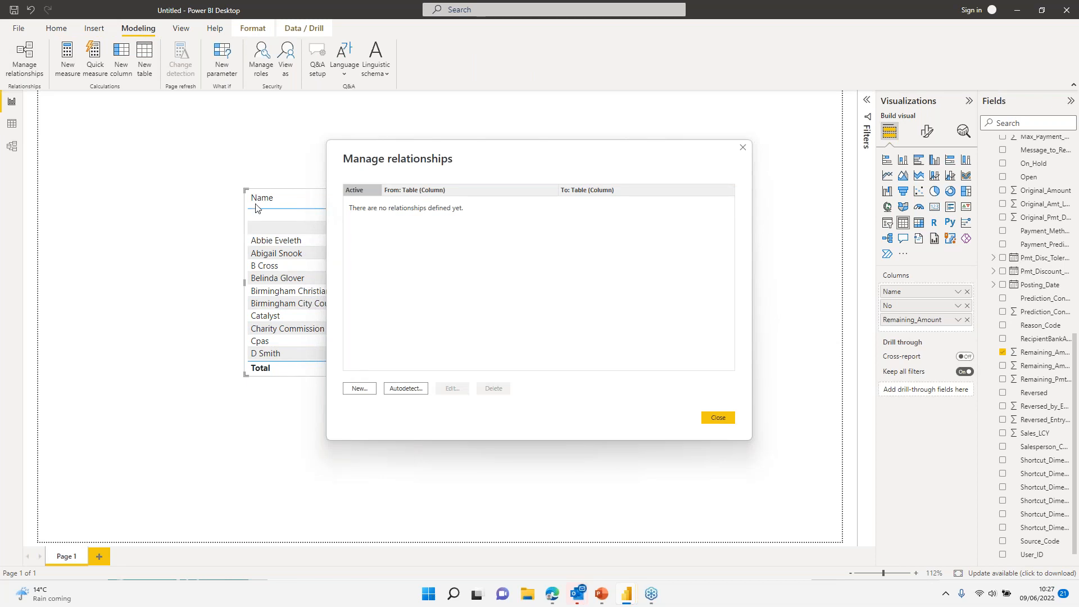
pyautogui.click(360, 389)
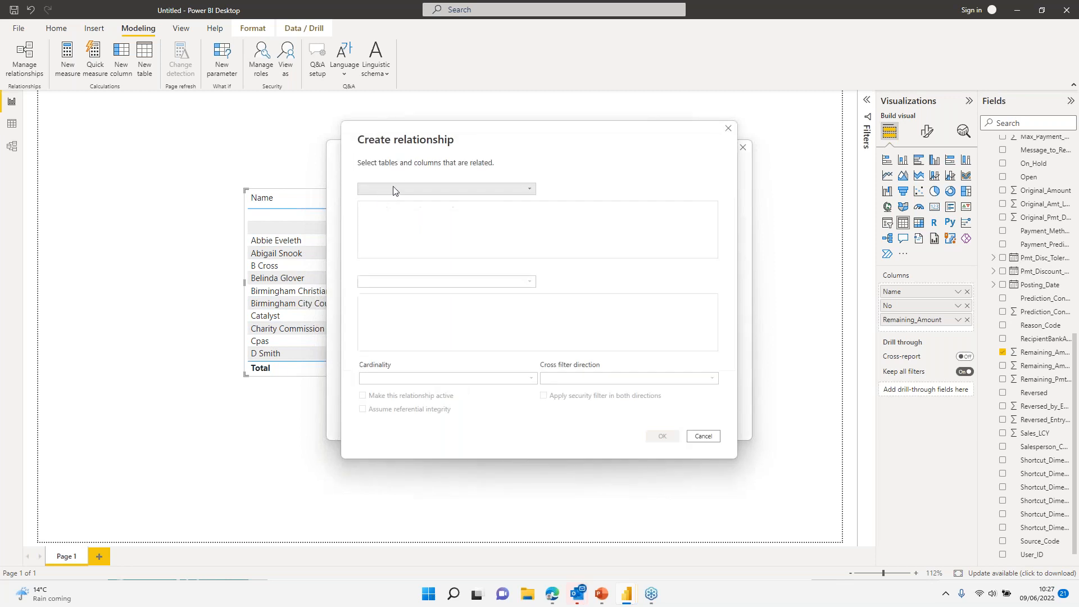
pyautogui.click(406, 190)
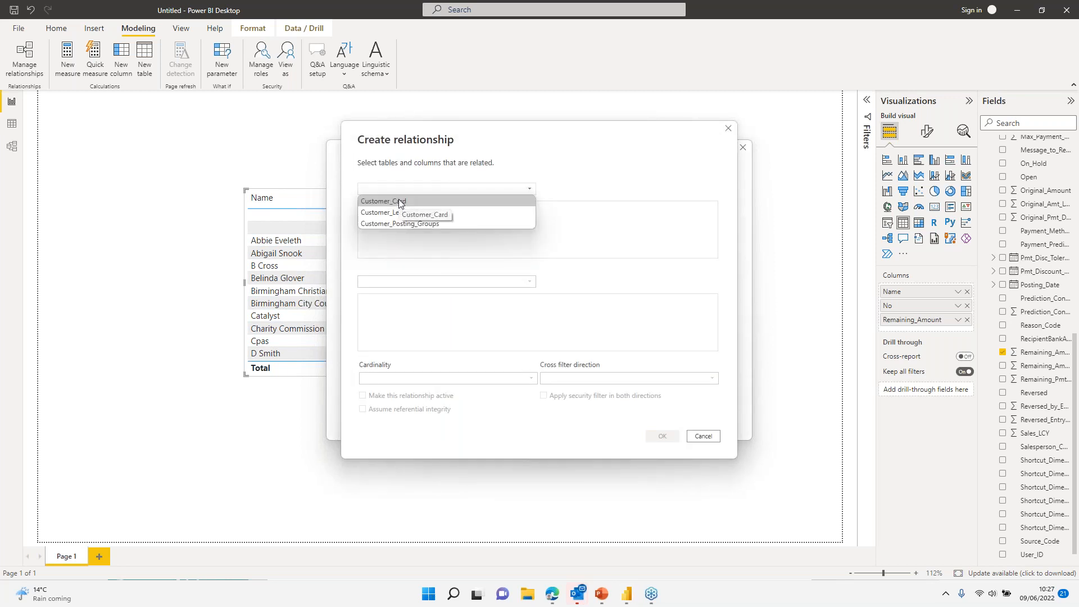
pyautogui.click(399, 201)
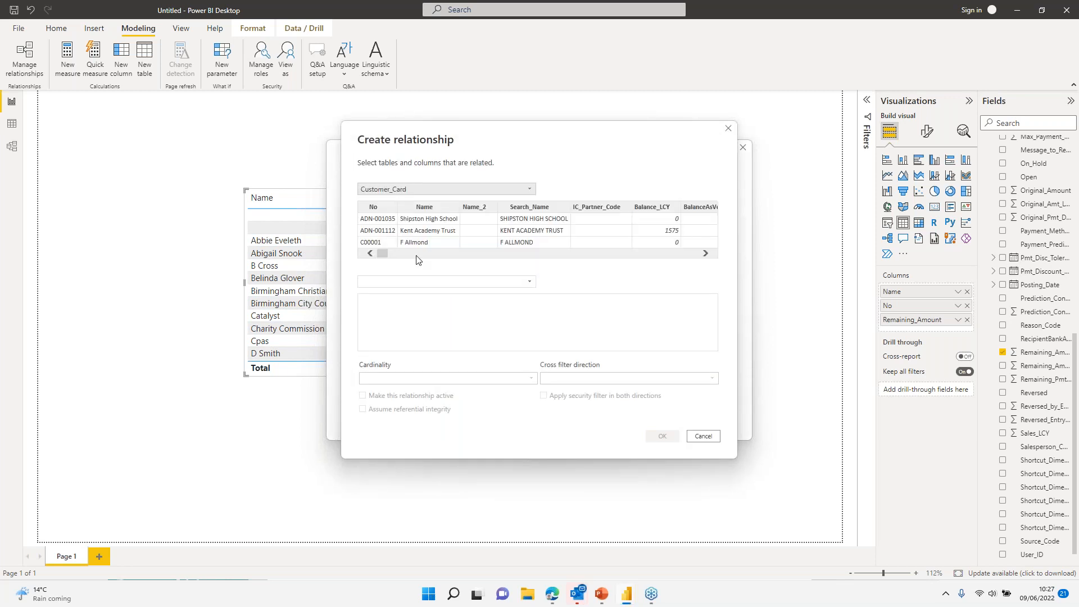
pyautogui.click(409, 281)
pyautogui.click(410, 305)
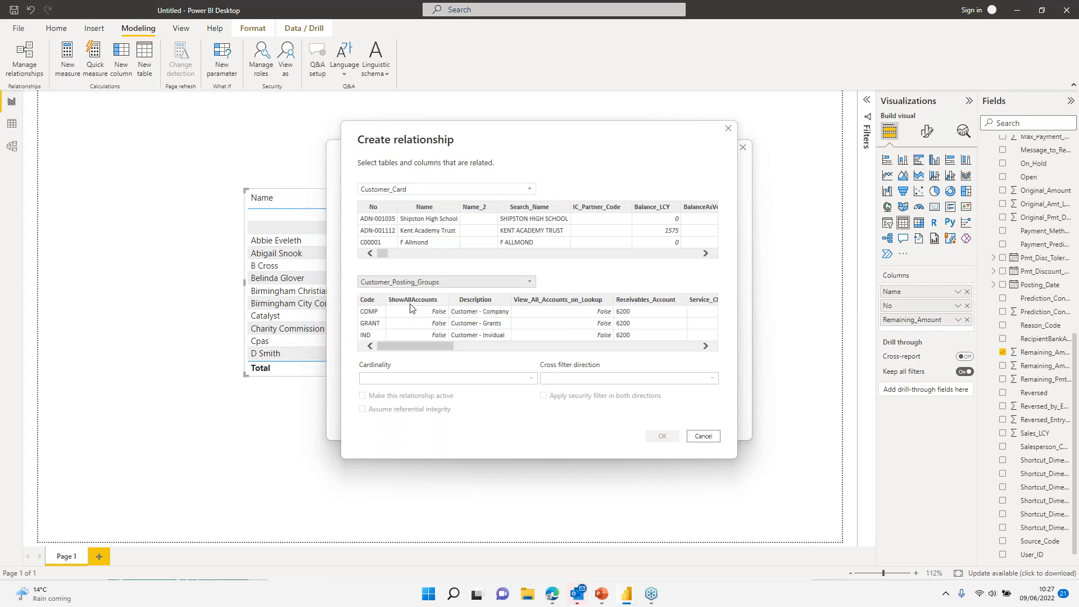
# Step: Match Customer_Posting_Group to Code with Both cross filter direction and confirm
pyautogui.click(374, 305)
pyautogui.moveTo(387, 254); pyautogui.dragTo(470, 257)
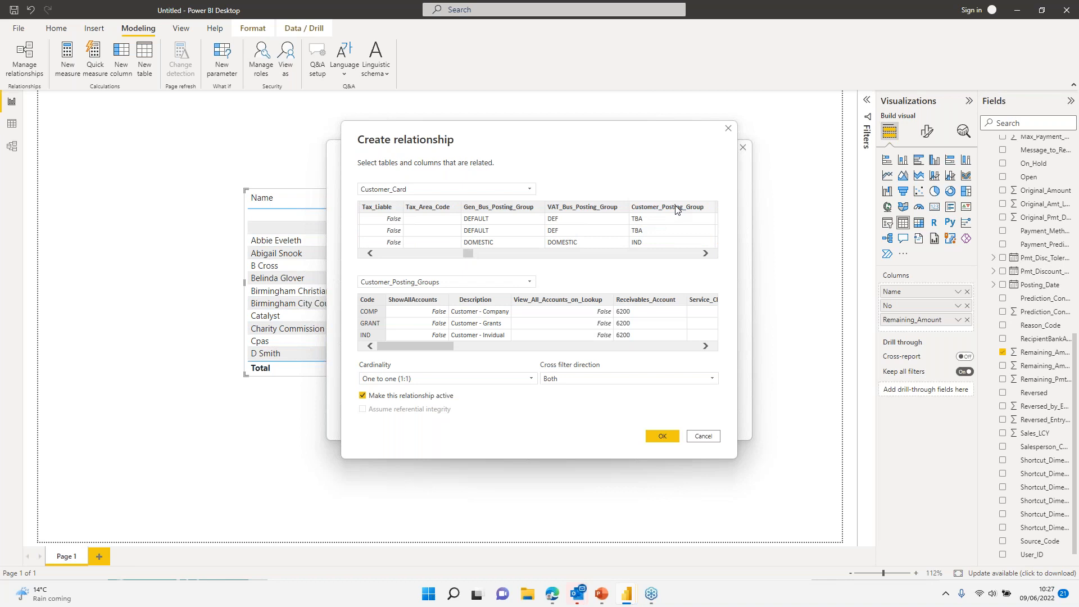
pyautogui.click(676, 209)
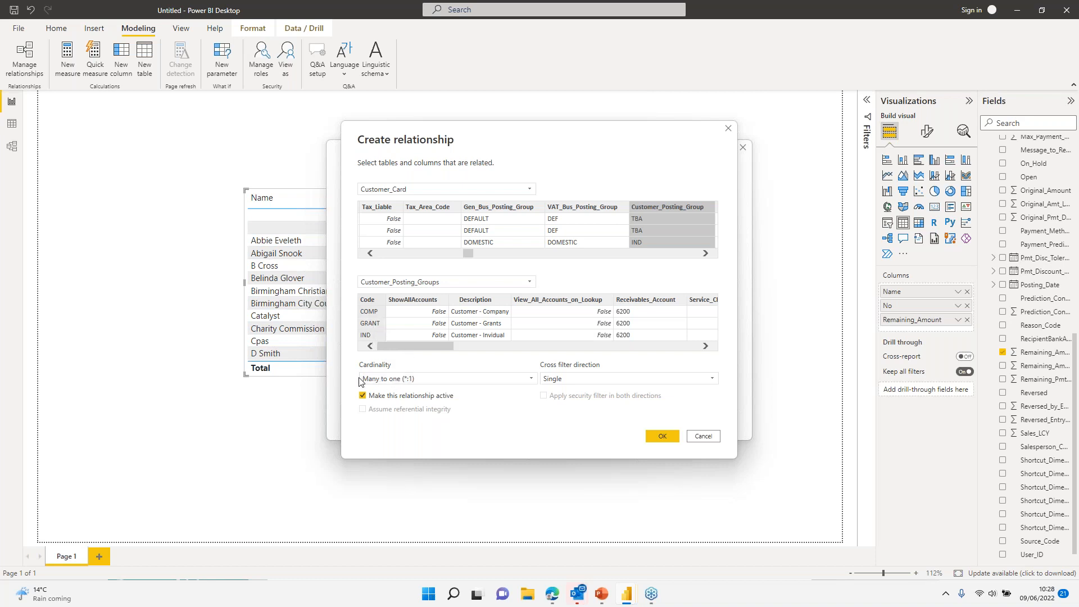
pyautogui.click(627, 385)
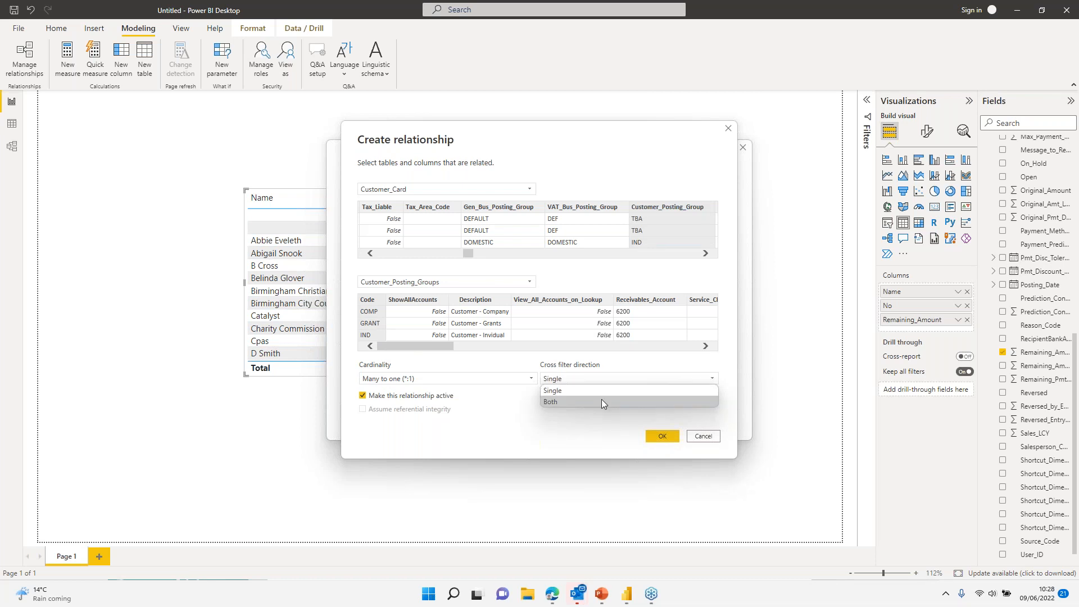
pyautogui.click(601, 399)
pyautogui.click(659, 436)
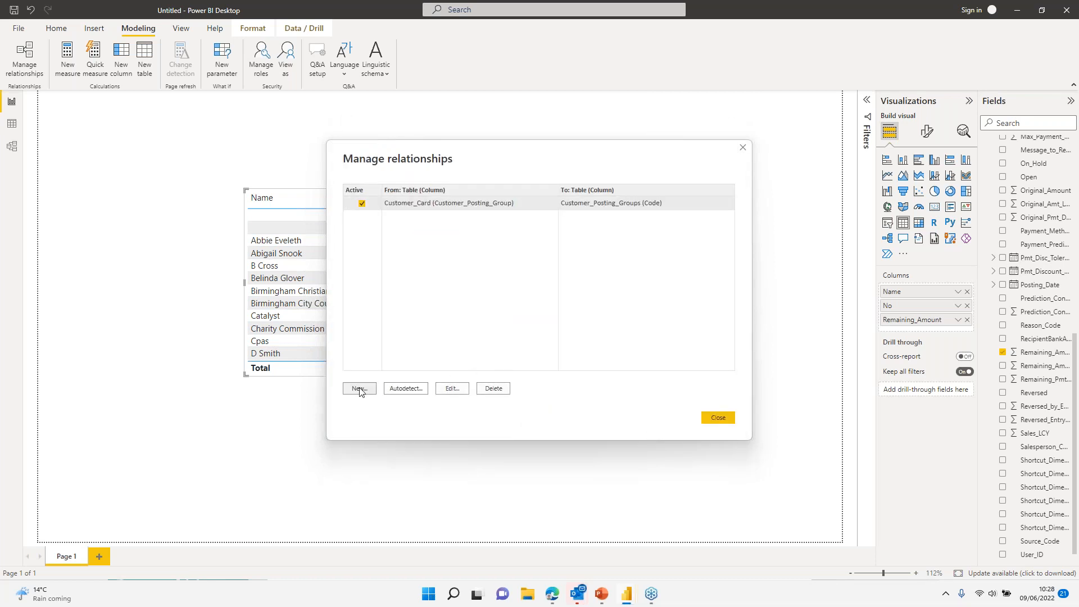
pyautogui.click(360, 388)
# Step: Relate Customer_Card No to Customer_Ledger_Entries Customer_No one-to-many, cross filtering Both ways
pyautogui.click(407, 189)
pyautogui.click(407, 199)
pyautogui.click(414, 278)
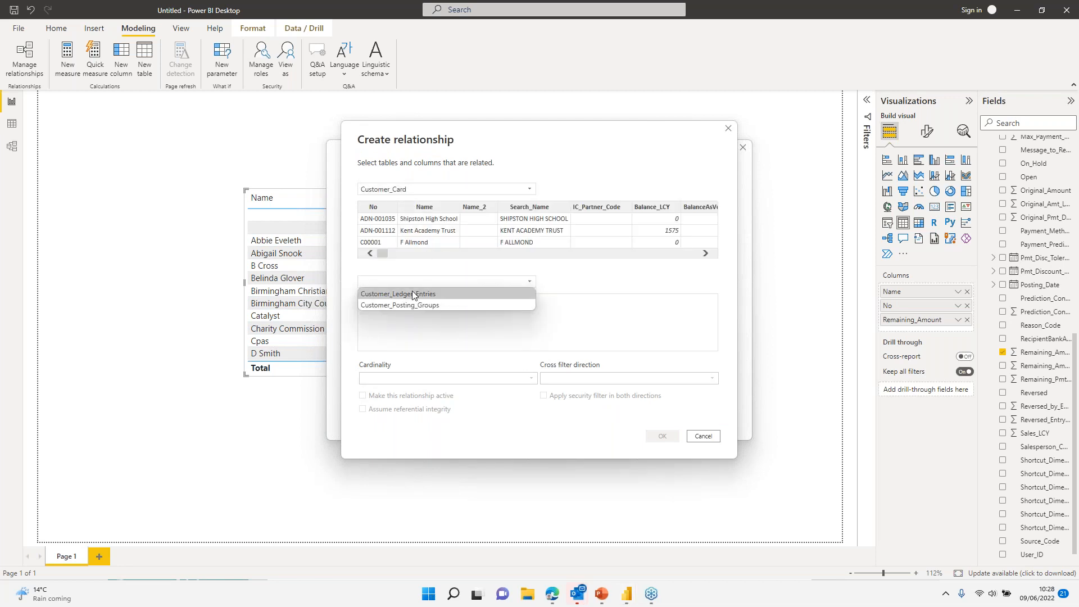
pyautogui.click(412, 291)
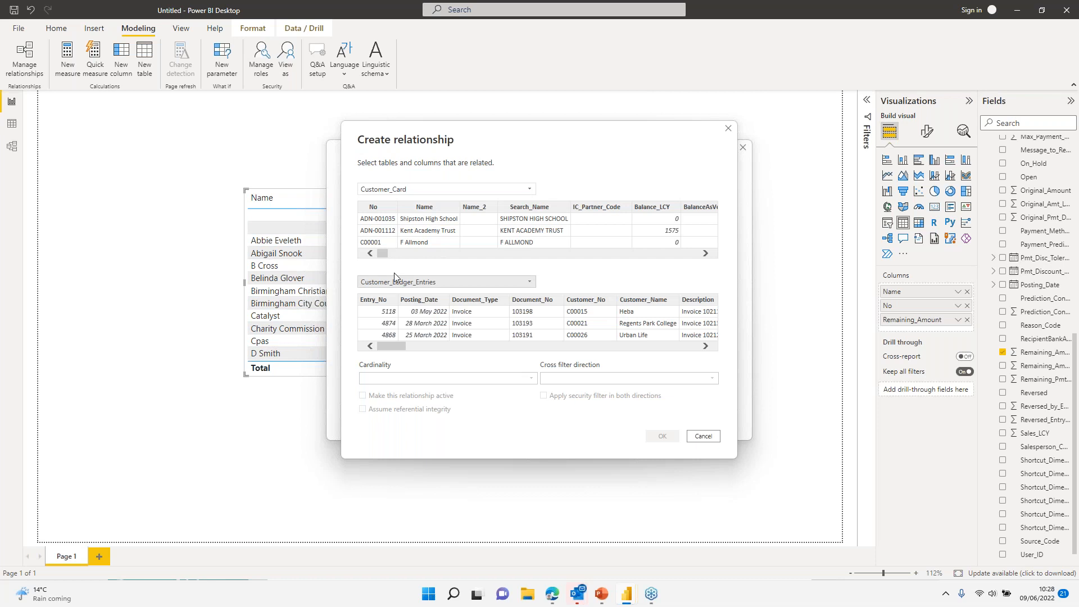
pyautogui.click(382, 208)
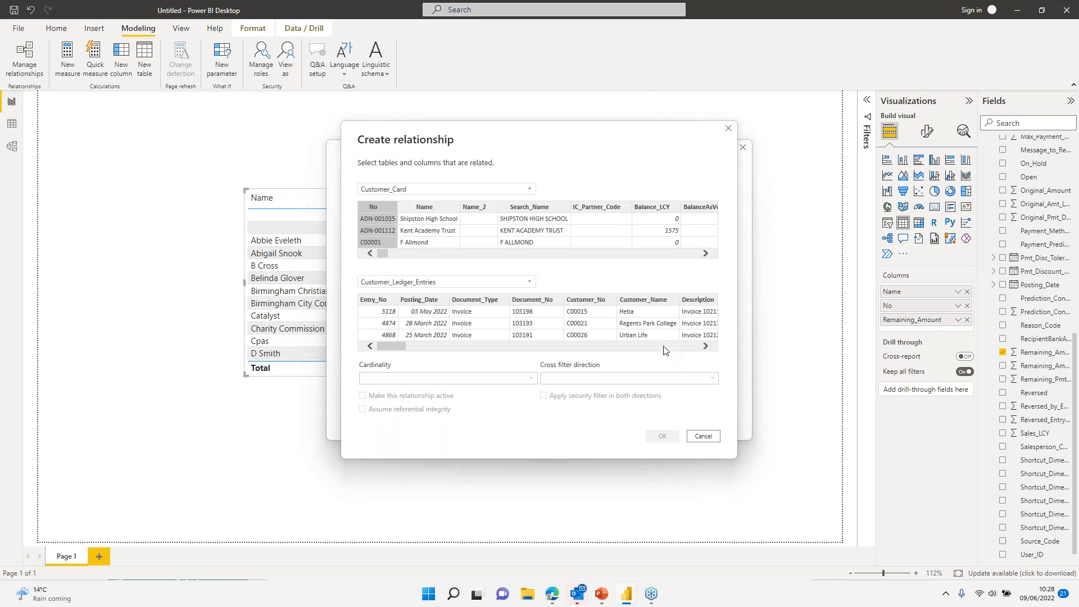
pyautogui.click(594, 302)
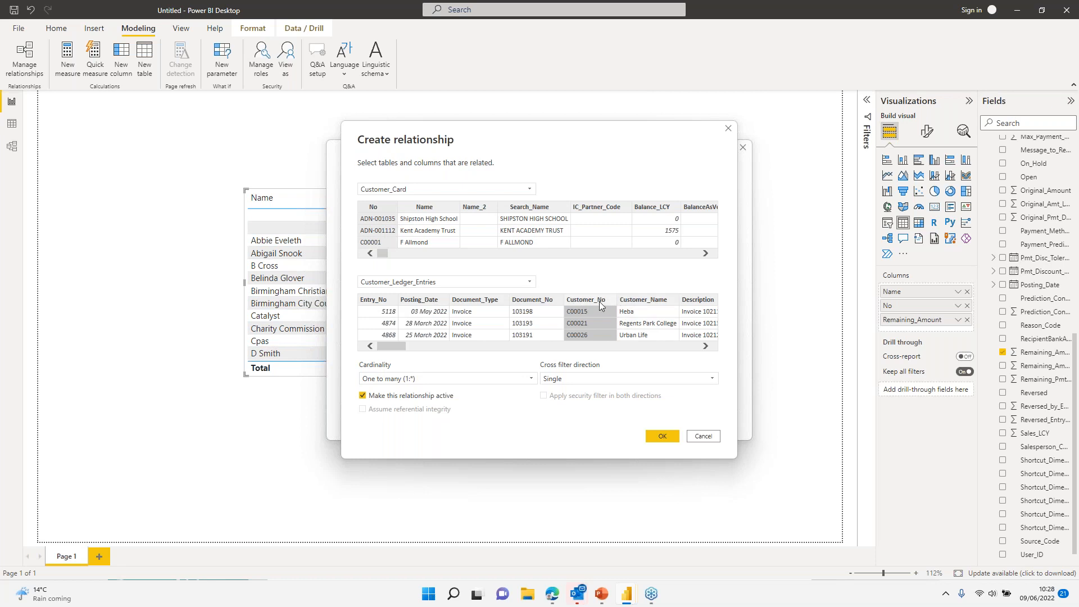
pyautogui.click(582, 379)
pyautogui.click(564, 401)
pyautogui.click(663, 437)
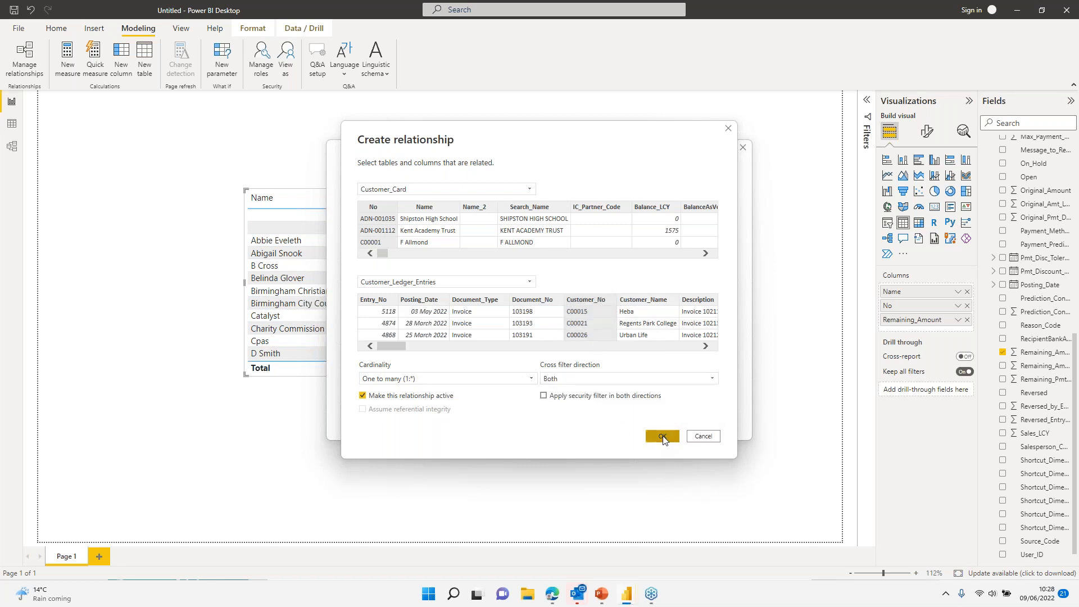
pyautogui.click(718, 420)
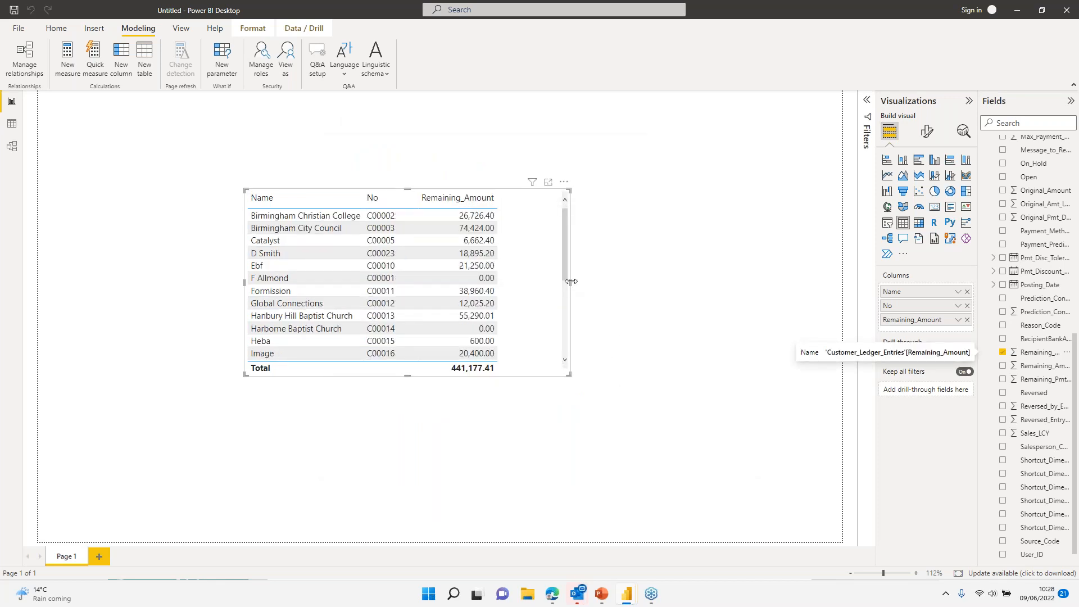
# Step: Make the customer table taller, move it to the top-left, and narrow it to fit its columns
pyautogui.moveTo(570, 282); pyautogui.dragTo(745, 283)
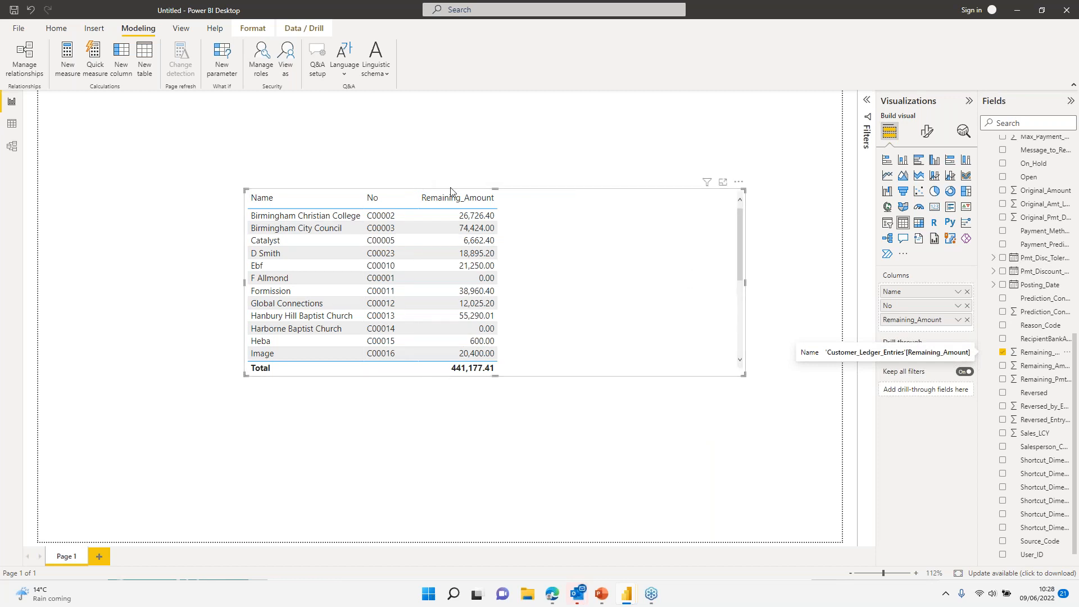
pyautogui.moveTo(497, 188); pyautogui.dragTo(497, 106)
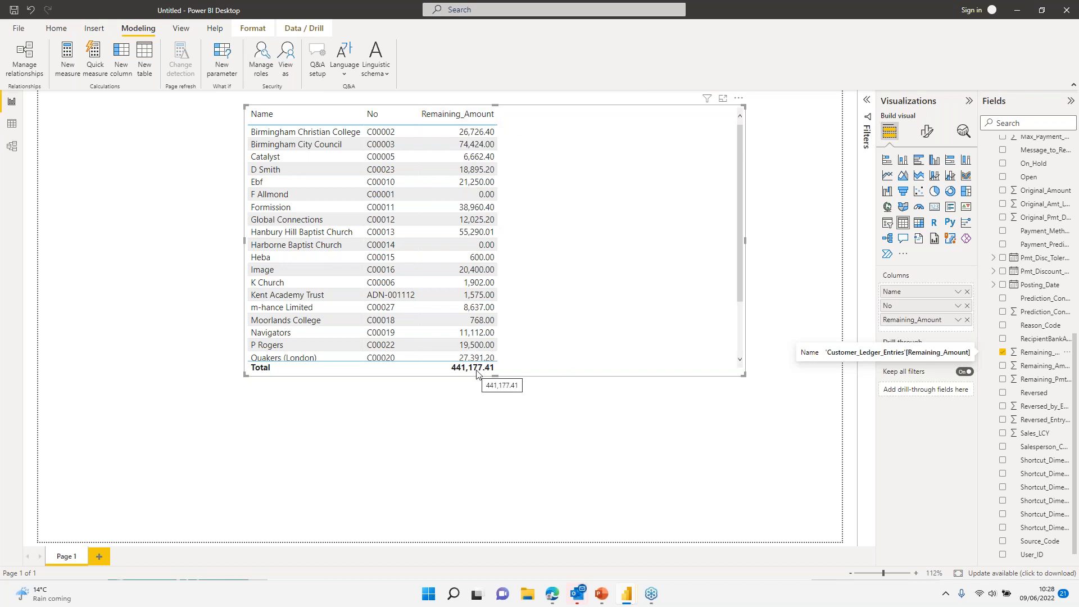
pyautogui.moveTo(612, 248); pyautogui.dragTo(388, 224)
pyautogui.moveTo(543, 229); pyautogui.dragTo(369, 236)
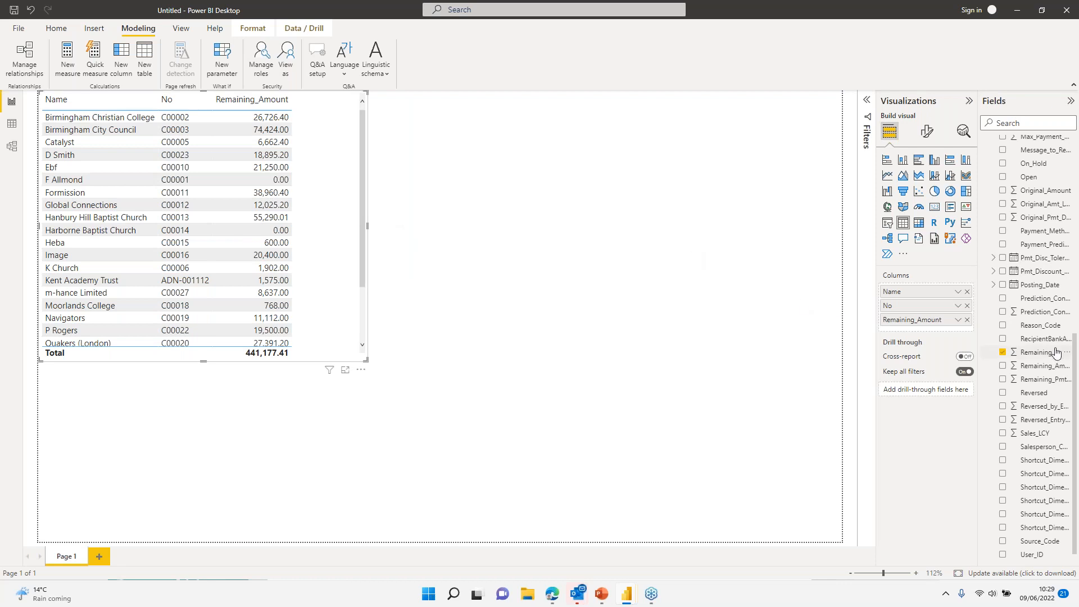
pyautogui.scroll(-1, 1029, 303)
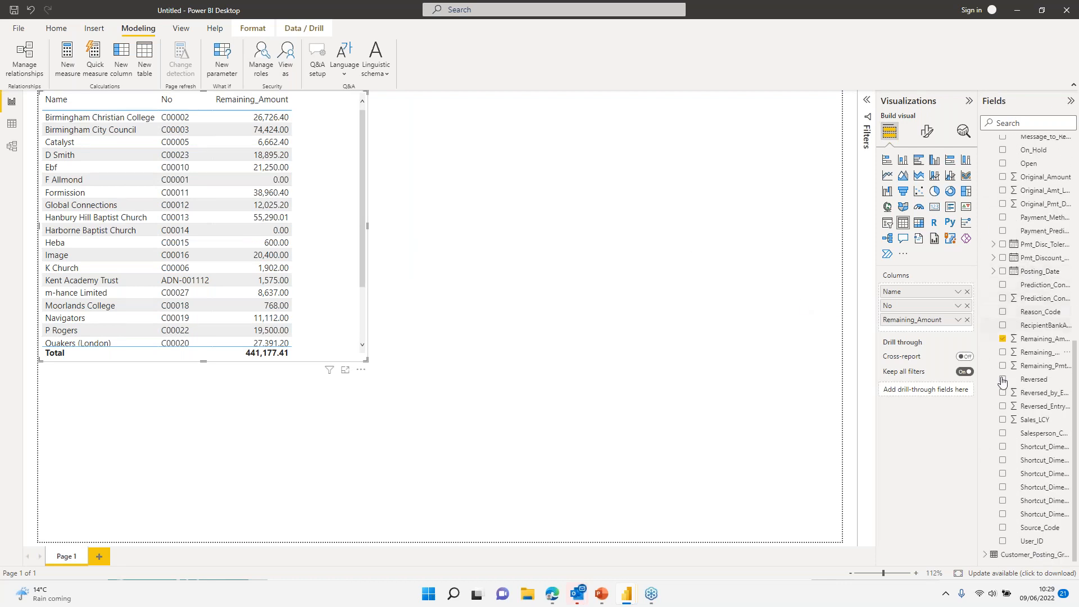
# Step: Add a slicer of Customer_Posting_Groups' Description field to the page
pyautogui.click(985, 557)
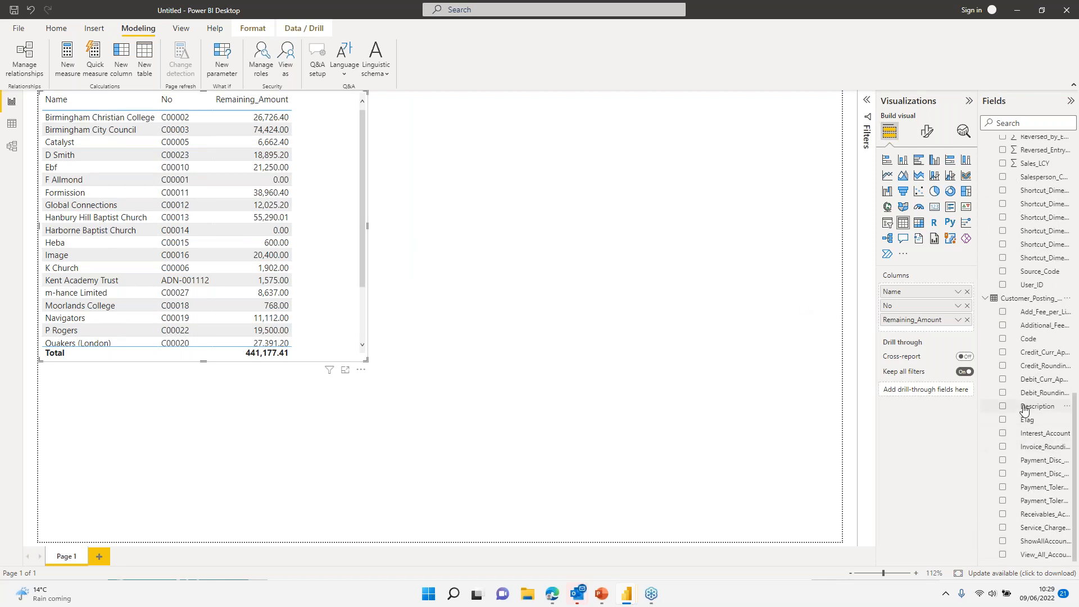
pyautogui.moveTo(1028, 405); pyautogui.dragTo(754, 128)
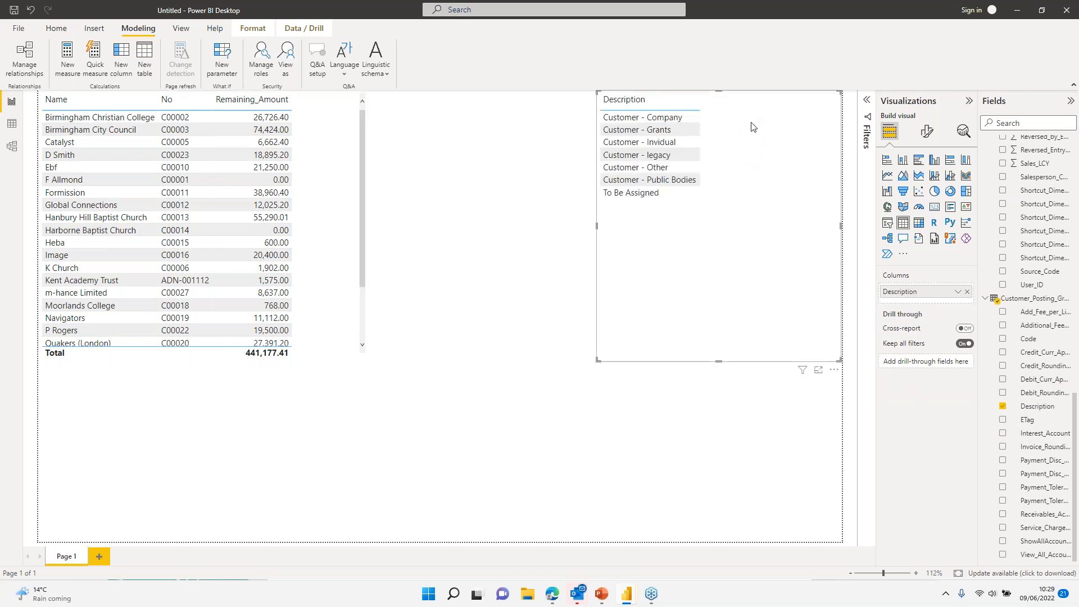
pyautogui.click(887, 223)
# Step: Try each posting group in the slicer, settling on Customer - legacy (total 44,527.20)
pyautogui.click(662, 118)
pyautogui.click(657, 135)
pyautogui.click(648, 152)
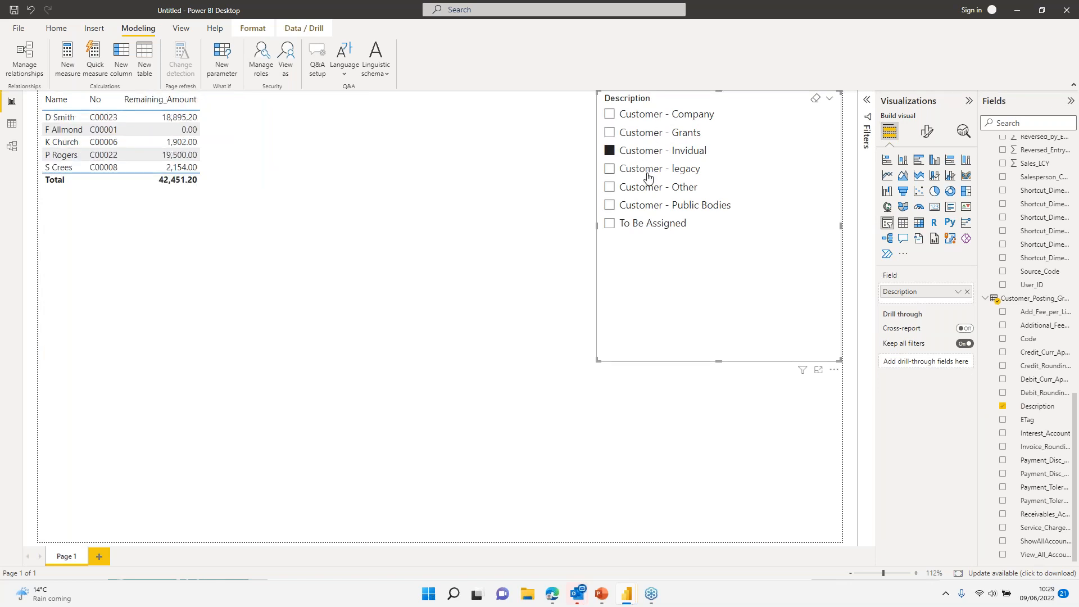
pyautogui.click(648, 177)
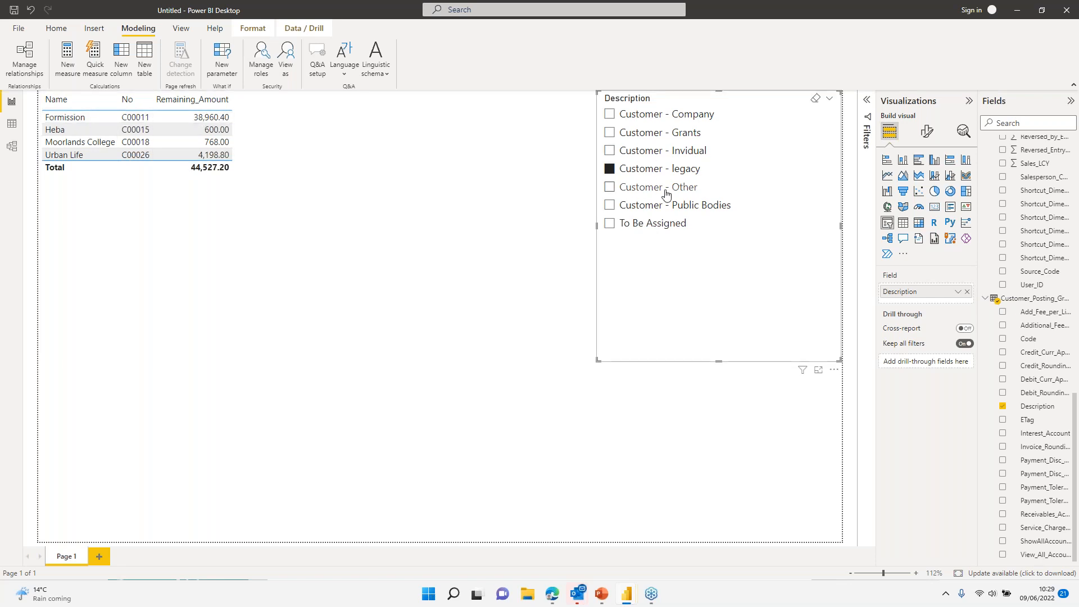
pyautogui.click(995, 303)
pyautogui.scroll(5, 1031, 279)
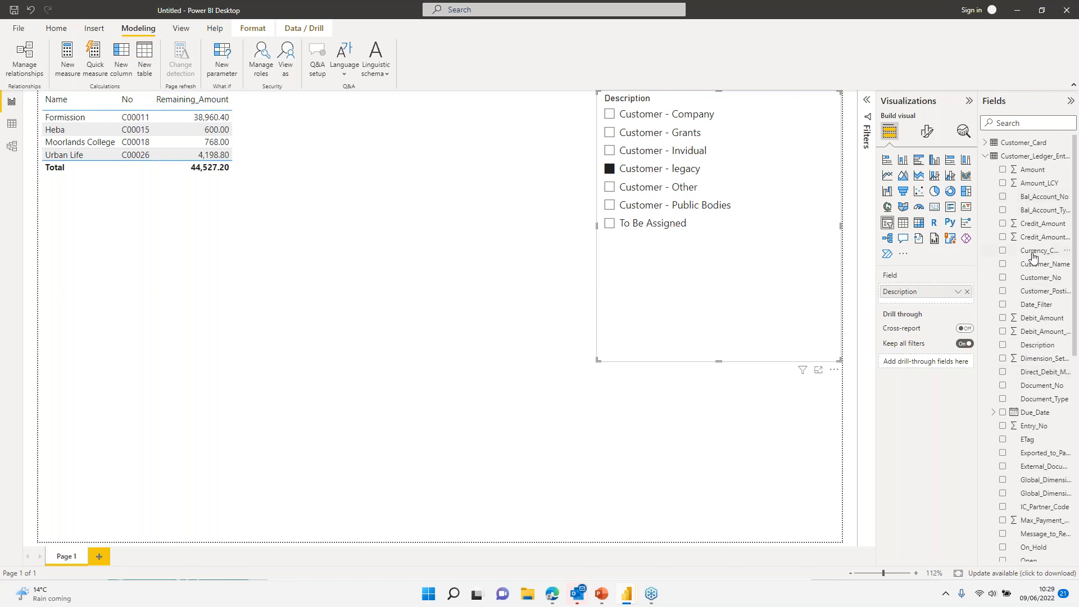
# Step: Add Document_No to the table's columns, placed before Remaining_Amount
pyautogui.scroll(-3, 1034, 276)
pyautogui.moveTo(1039, 257); pyautogui.dragTo(84, 119)
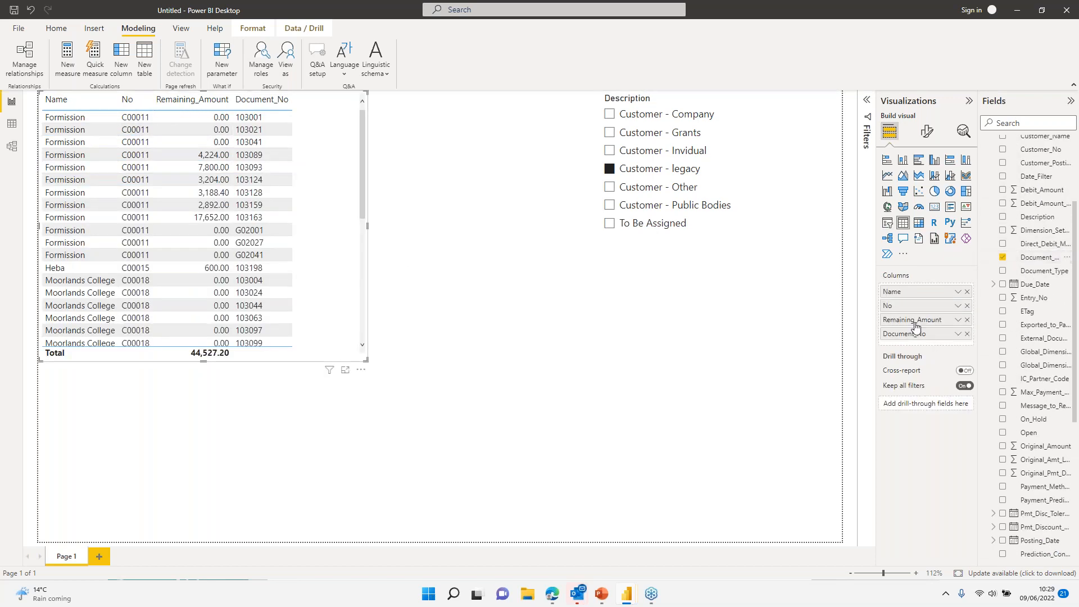
pyautogui.moveTo(917, 337); pyautogui.dragTo(919, 318)
pyautogui.scroll(-3, 1038, 343)
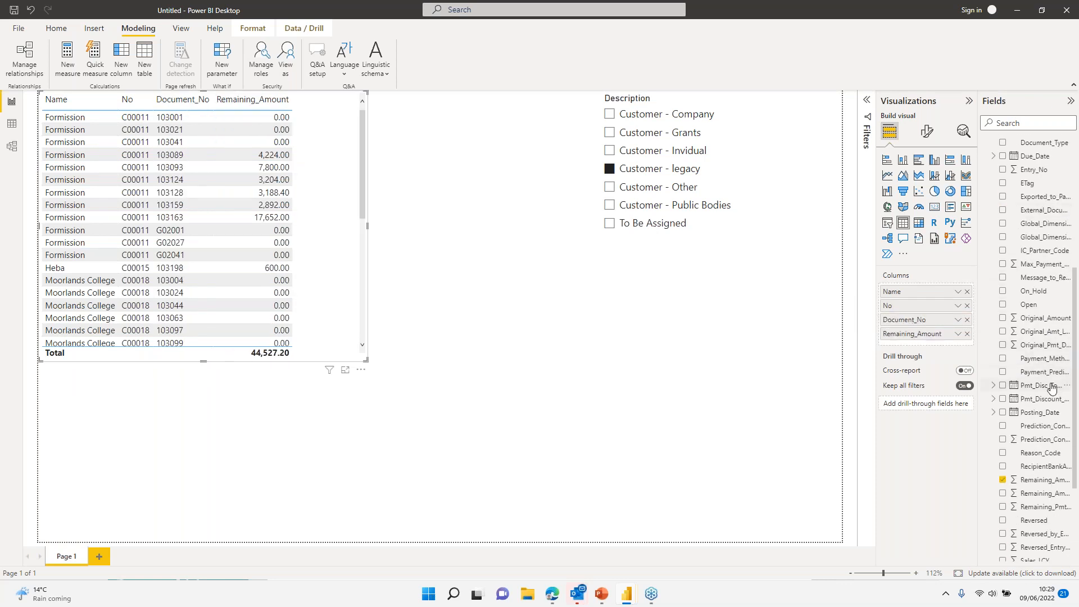
pyautogui.scroll(5, 1035, 373)
# Step: Add Due_Date as a plain date column instead of Date Hierarchy and widen the table
pyautogui.moveTo(1034, 349); pyautogui.dragTo(957, 334)
pyautogui.click(958, 335)
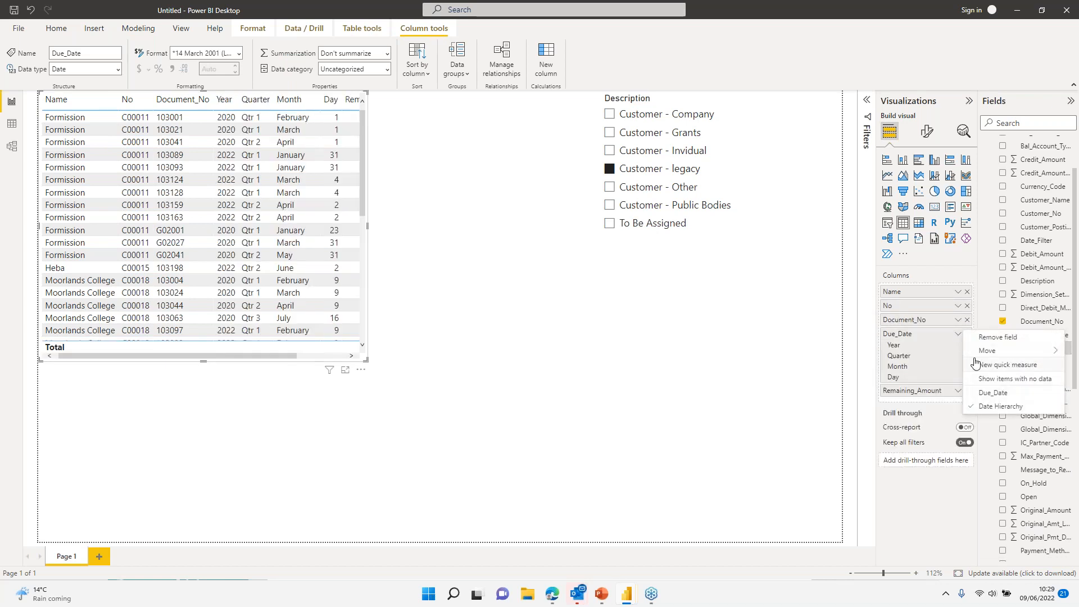
pyautogui.click(992, 397)
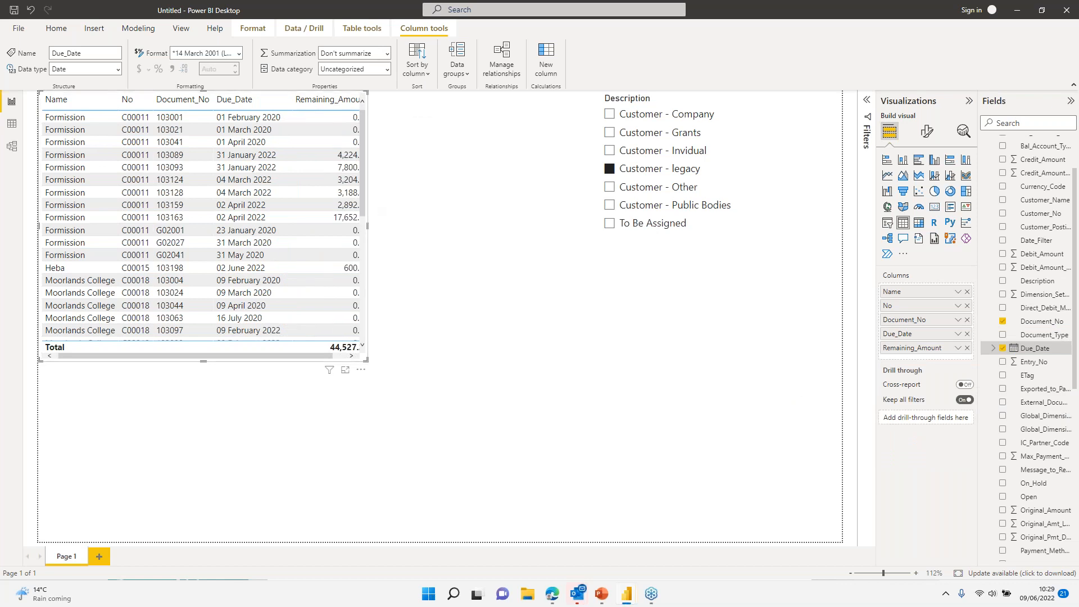
pyautogui.moveTo(368, 228); pyautogui.dragTo(408, 228)
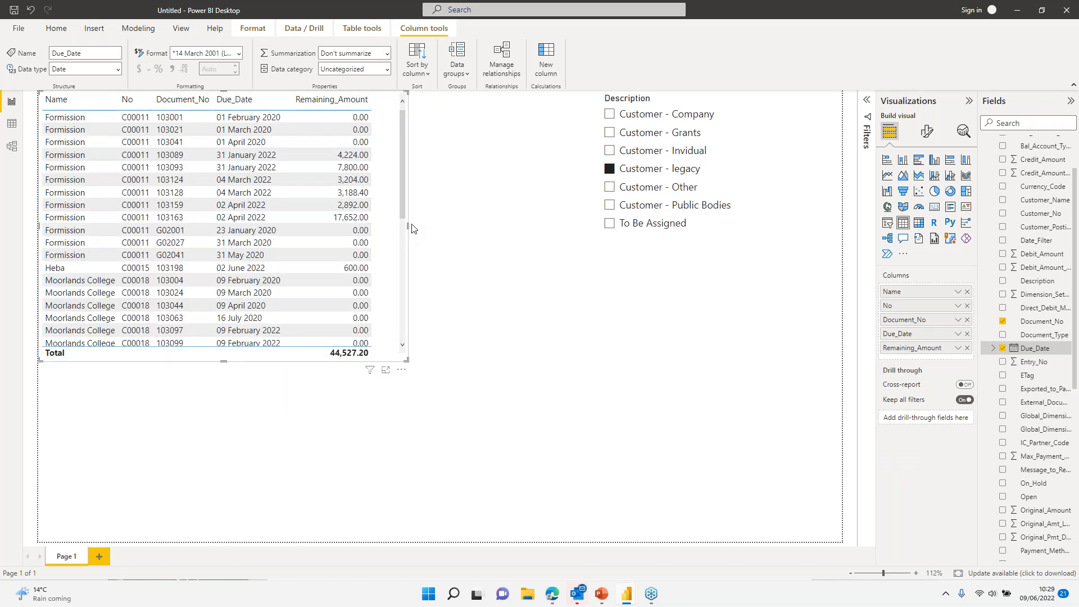
pyautogui.click(867, 103)
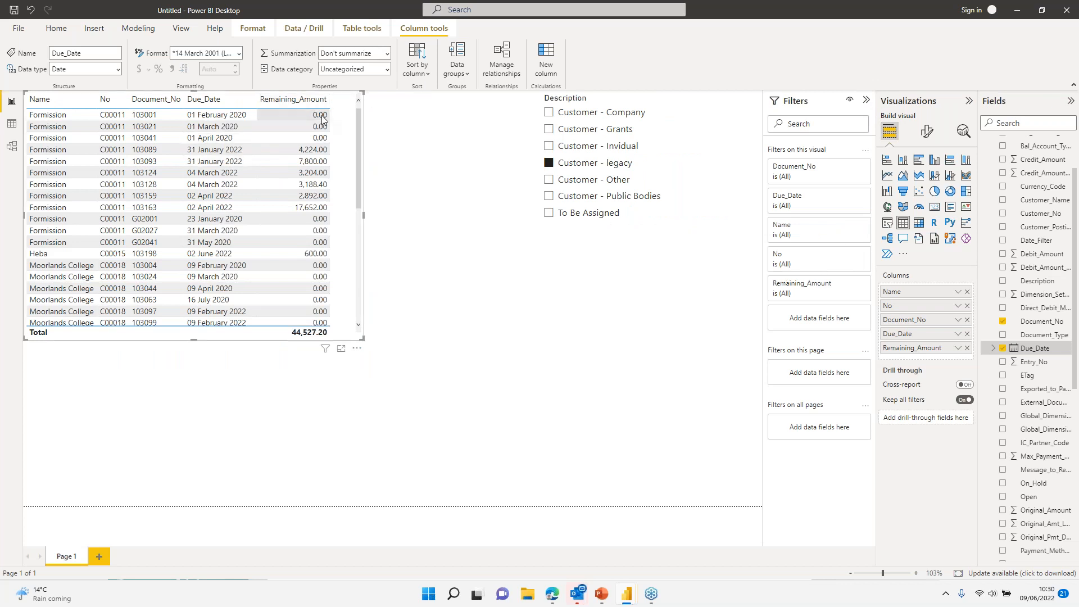
# Step: Filter the table to Remaining_Amount is not 0, then clear the Customer - legacy slicer choice
pyautogui.click(849, 283)
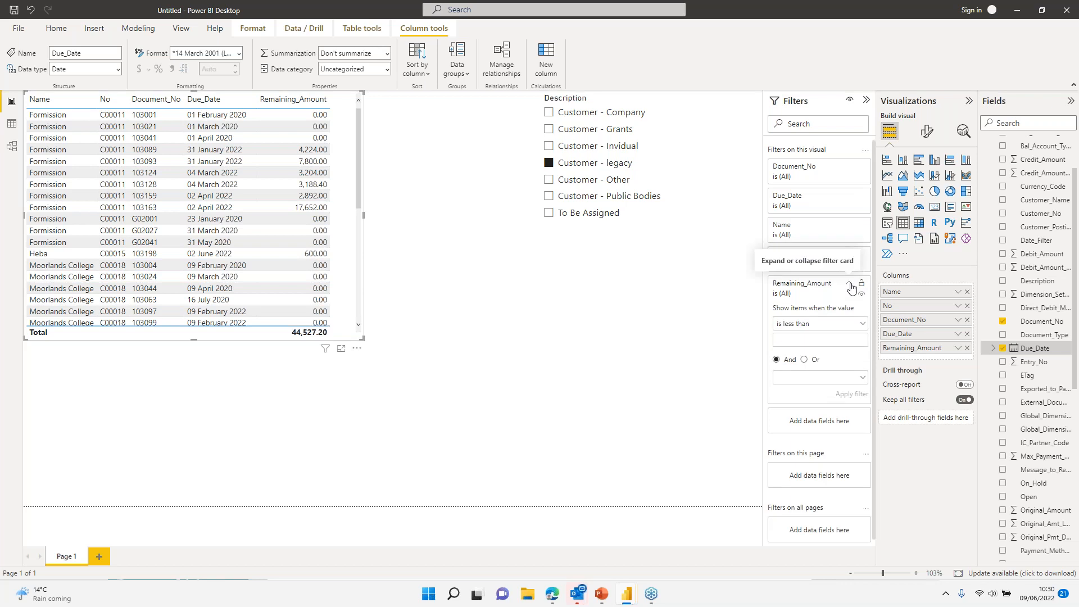
pyautogui.click(813, 325)
pyautogui.click(807, 407)
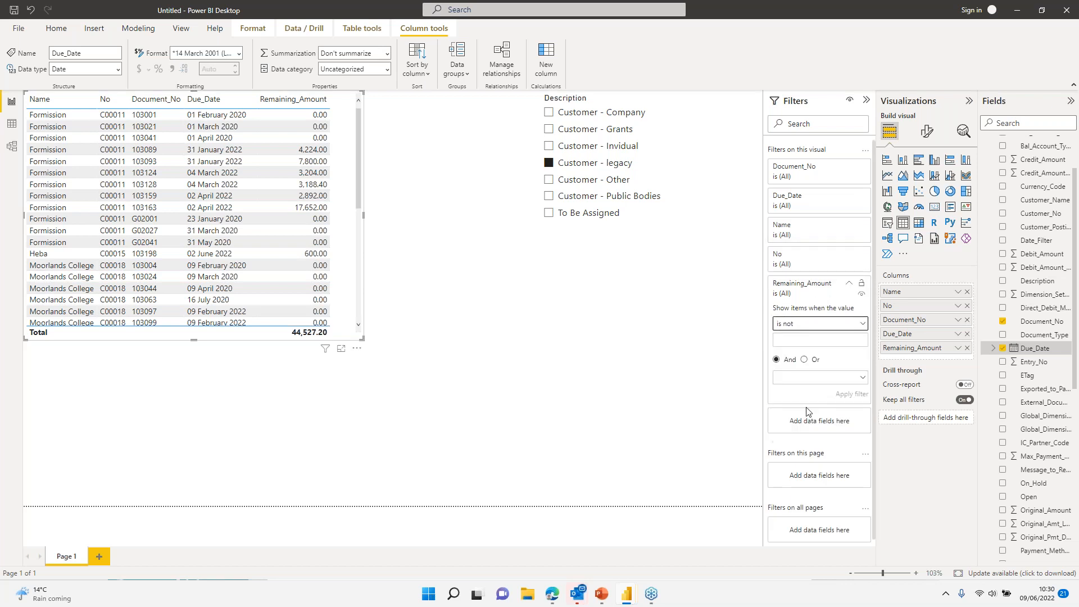
pyautogui.click(810, 341)
pyautogui.write('0')
pyautogui.click(851, 394)
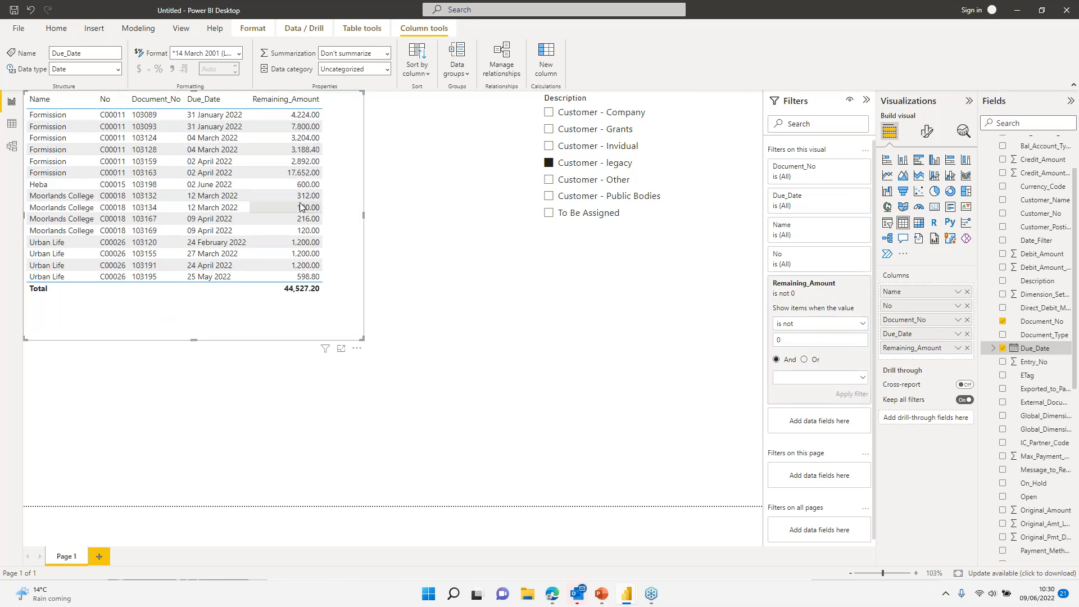
pyautogui.click(599, 167)
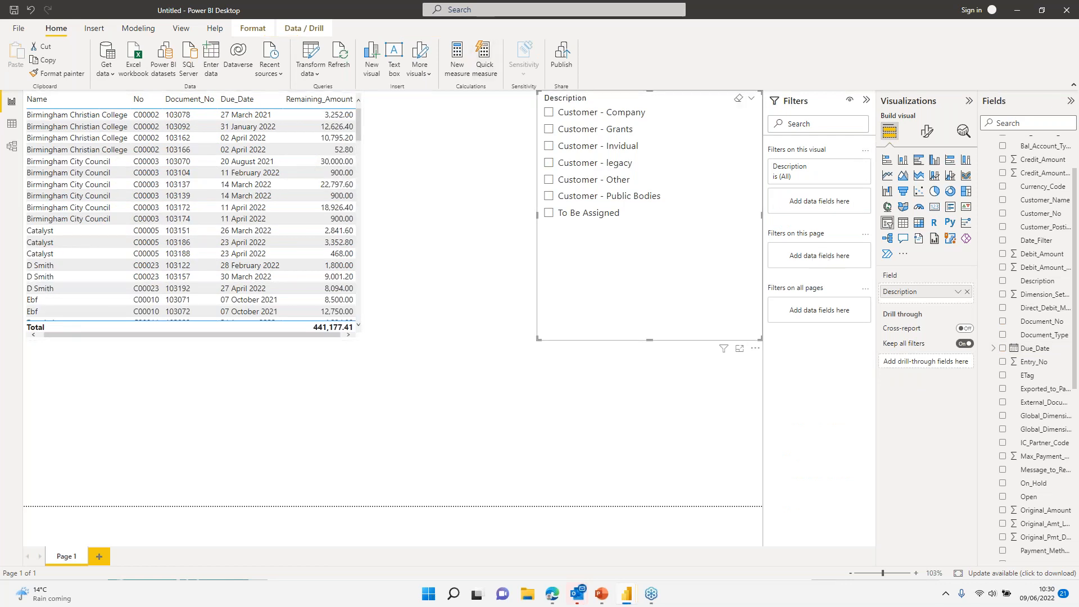
# Step: Widen the ledger table, convert it to a matrix, and move No from Columns to Rows
pyautogui.click(362, 233)
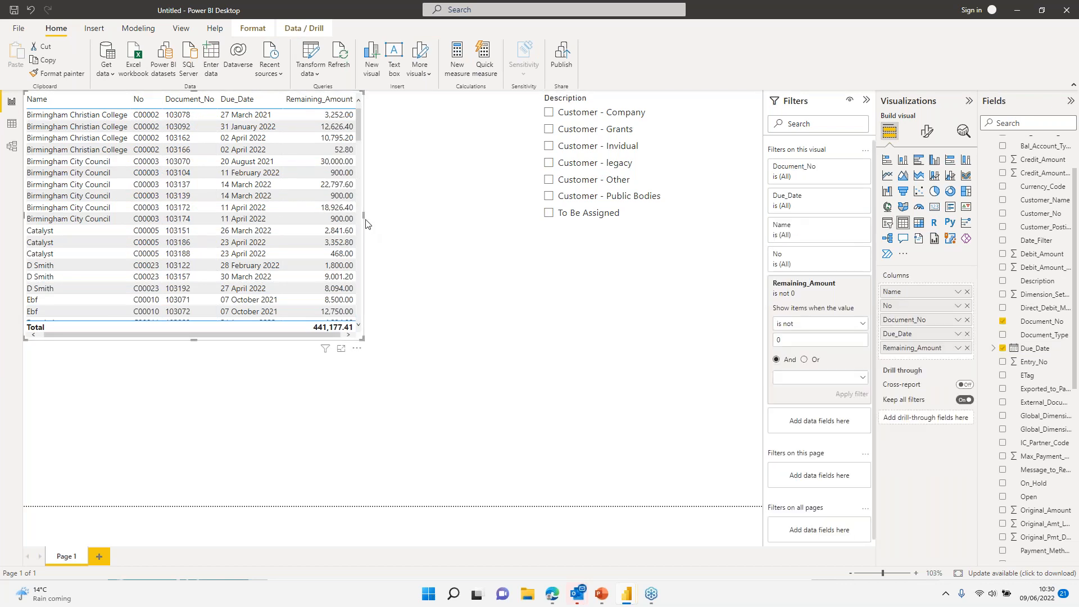
pyautogui.moveTo(365, 220); pyautogui.dragTo(503, 217)
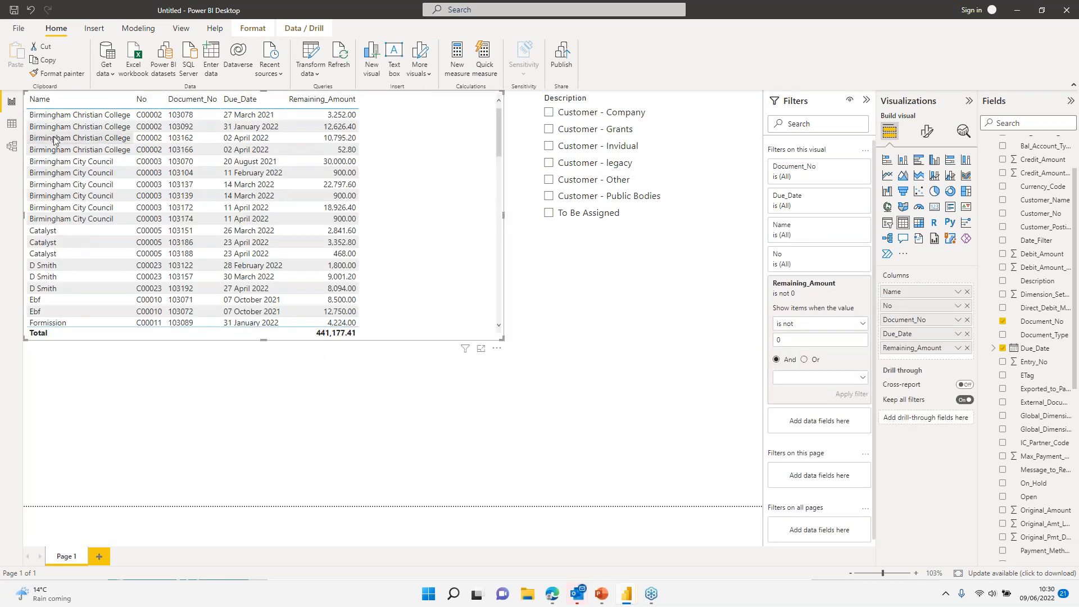
pyautogui.click(921, 226)
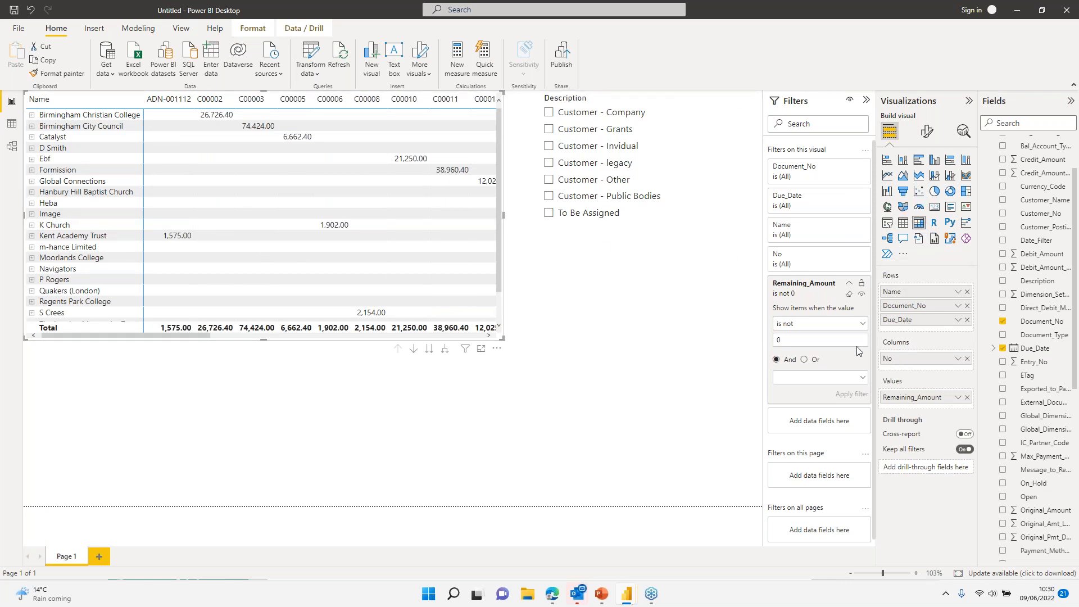
pyautogui.moveTo(913, 365)
pyautogui.mouseDown()
pyautogui.moveTo(931, 322)
pyautogui.moveTo(904, 357)
pyautogui.moveTo(903, 372)
pyautogui.moveTo(922, 368)
pyautogui.mouseUp()
# Step: Group matrix columns by Due_Date month only, dropping Year, Quarter and Day, and shrink the matrix
pyautogui.click(957, 359)
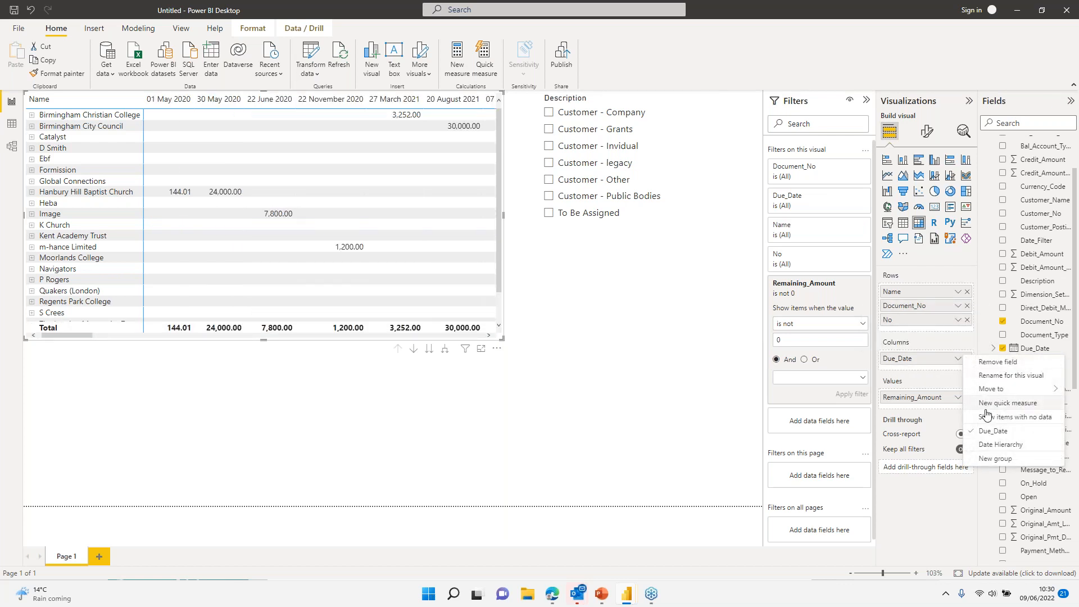
pyautogui.click(995, 444)
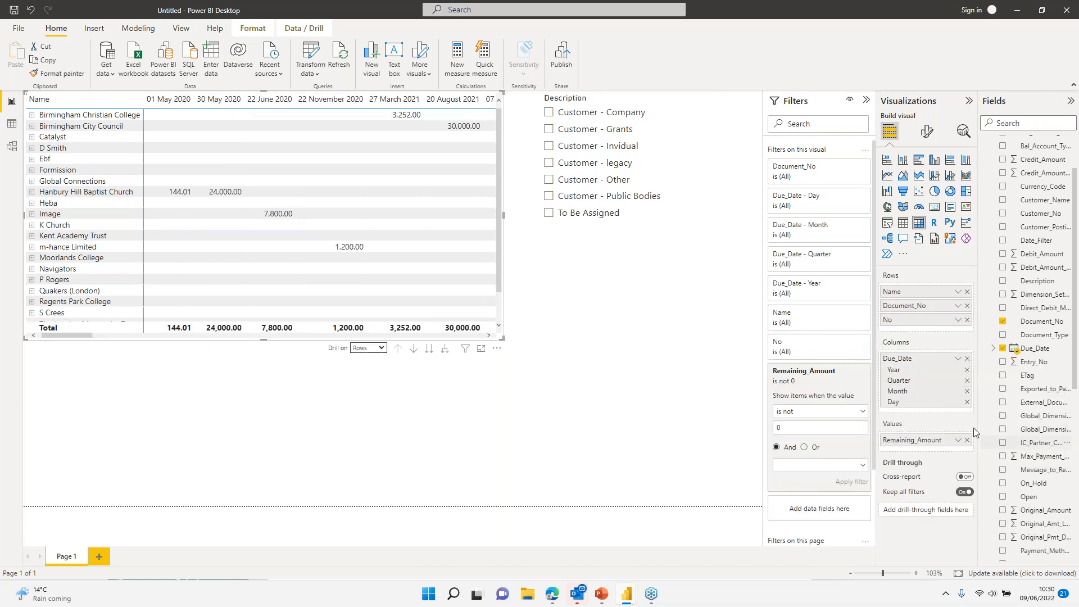
pyautogui.click(966, 370)
pyautogui.click(966, 371)
pyautogui.click(966, 380)
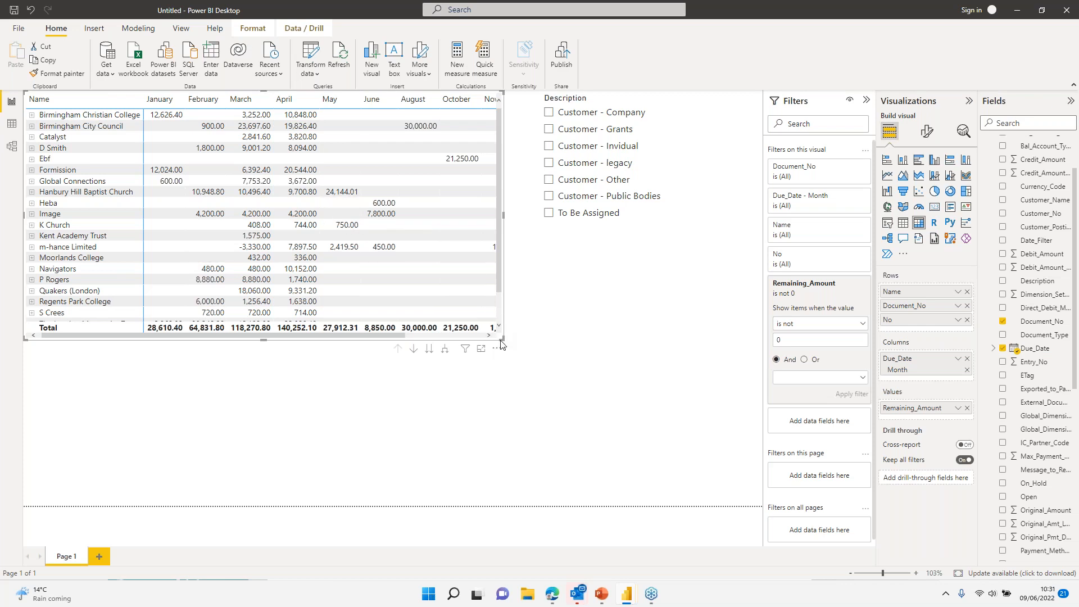
pyautogui.moveTo(501, 343); pyautogui.dragTo(264, 271)
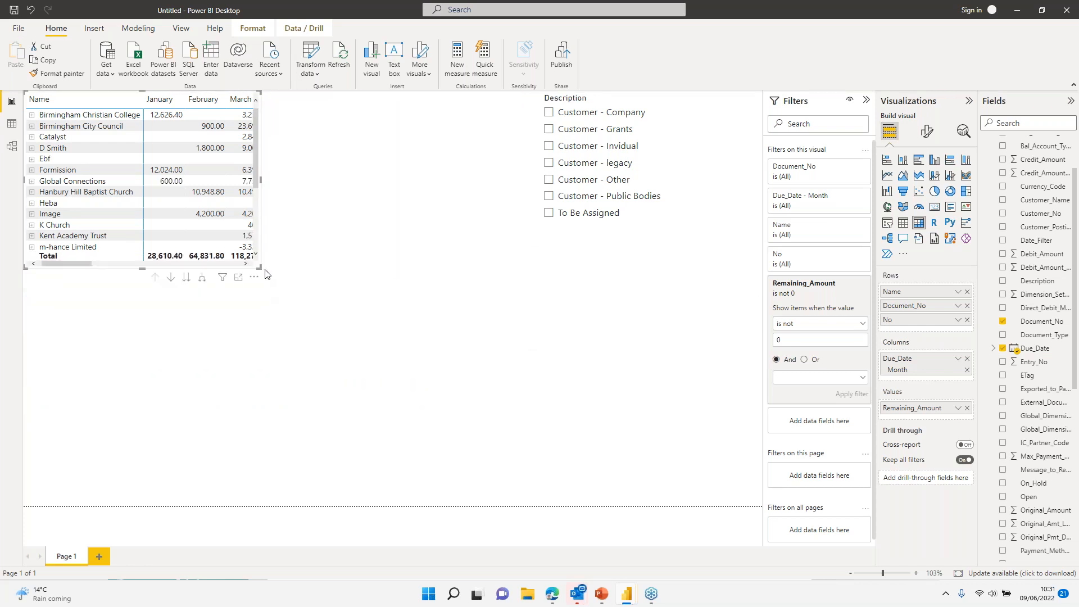
# Step: Copy the month-by-customer matrix, paste it, and drag the copy down near the page centre
pyautogui.click(379, 318)
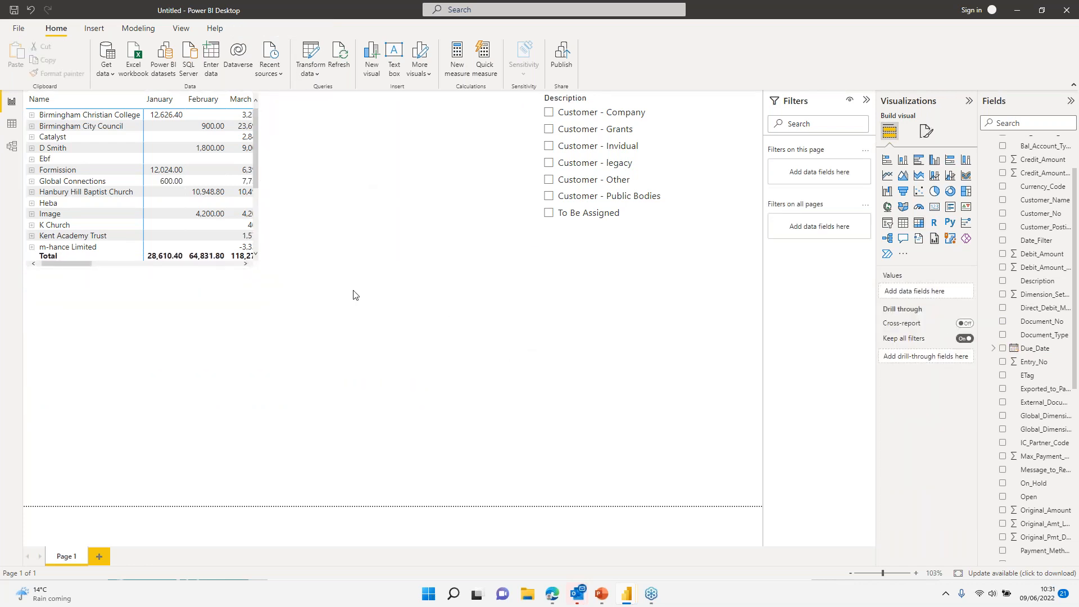
pyautogui.click(170, 191)
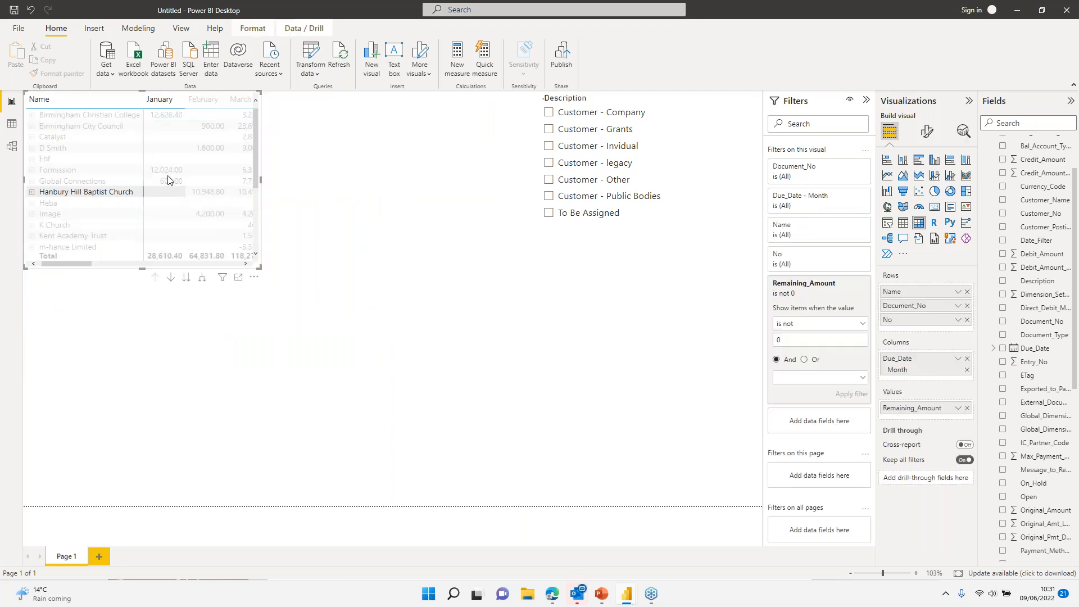
pyautogui.click(31, 273)
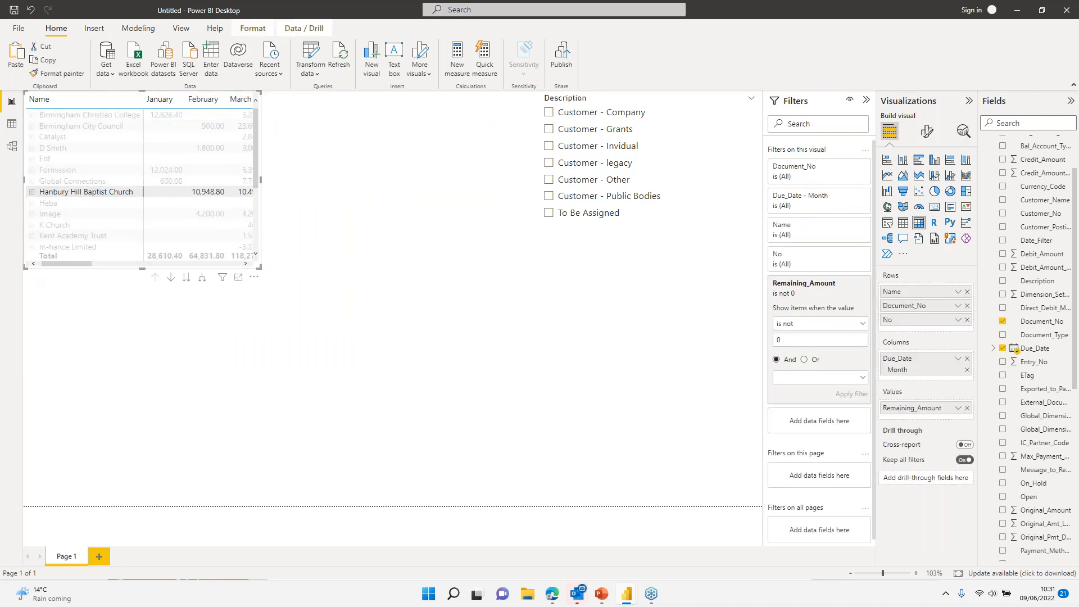
pyautogui.hotkey('ctrl', 'v')
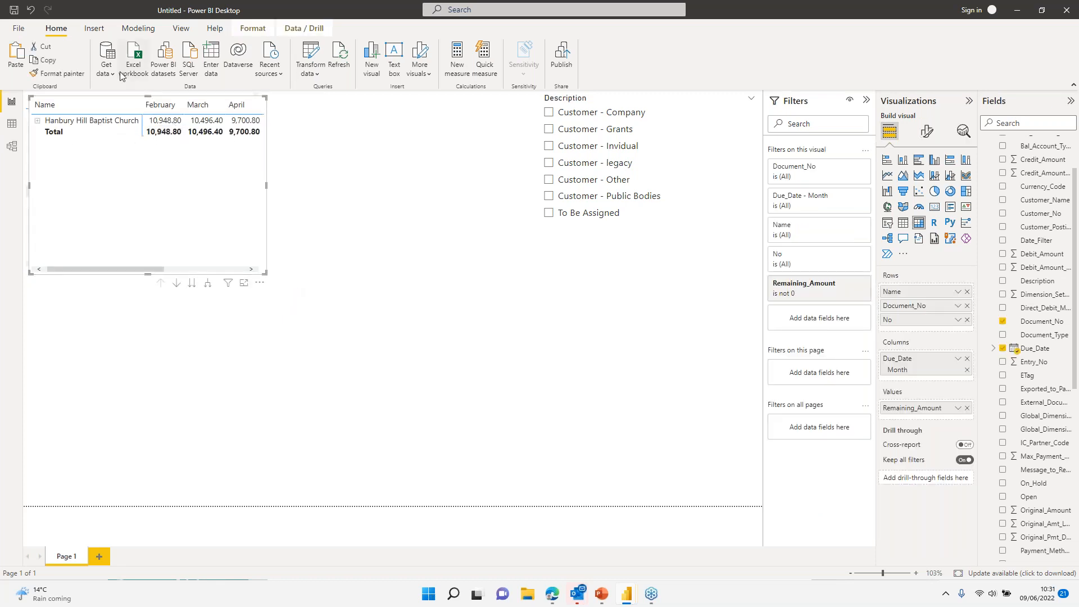
pyautogui.moveTo(77, 100); pyautogui.dragTo(353, 293)
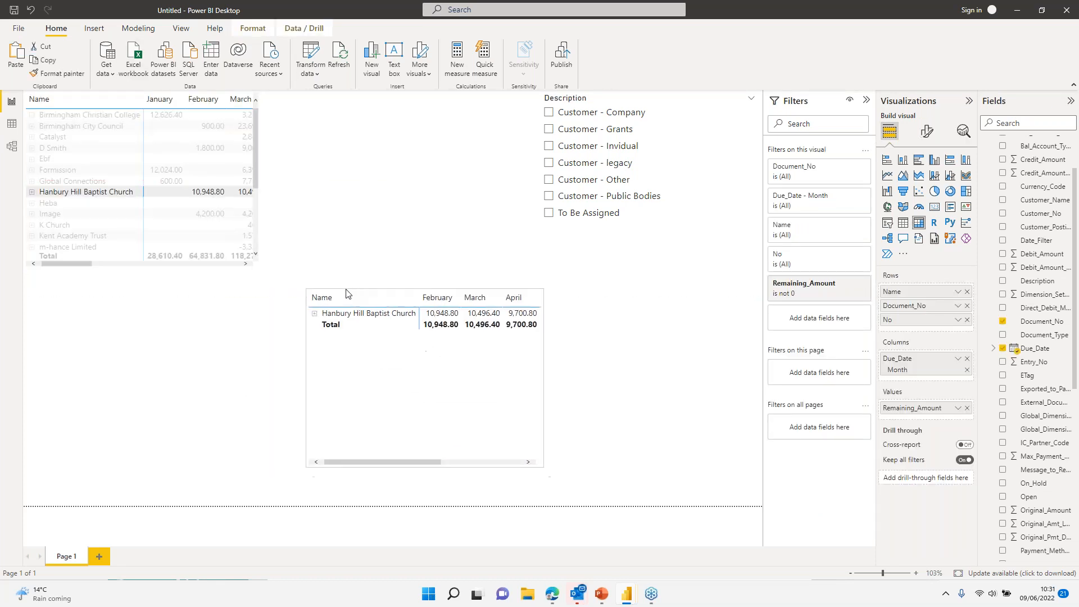
pyautogui.click(76, 195)
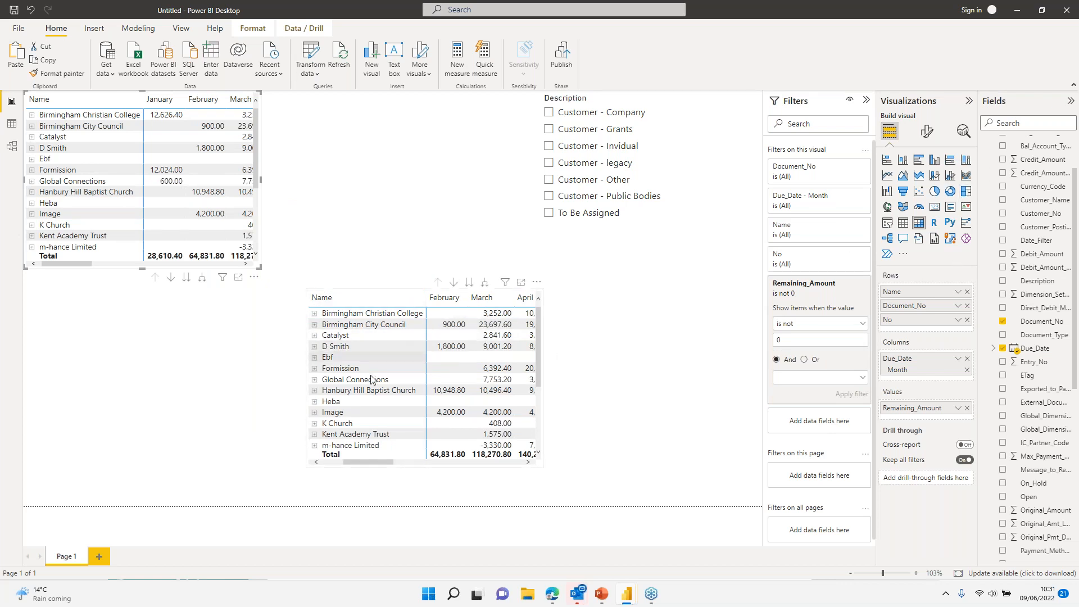
# Step: Convert the original matrix to a stacked column chart and test cross-highlighting from customer rows
pyautogui.click(905, 161)
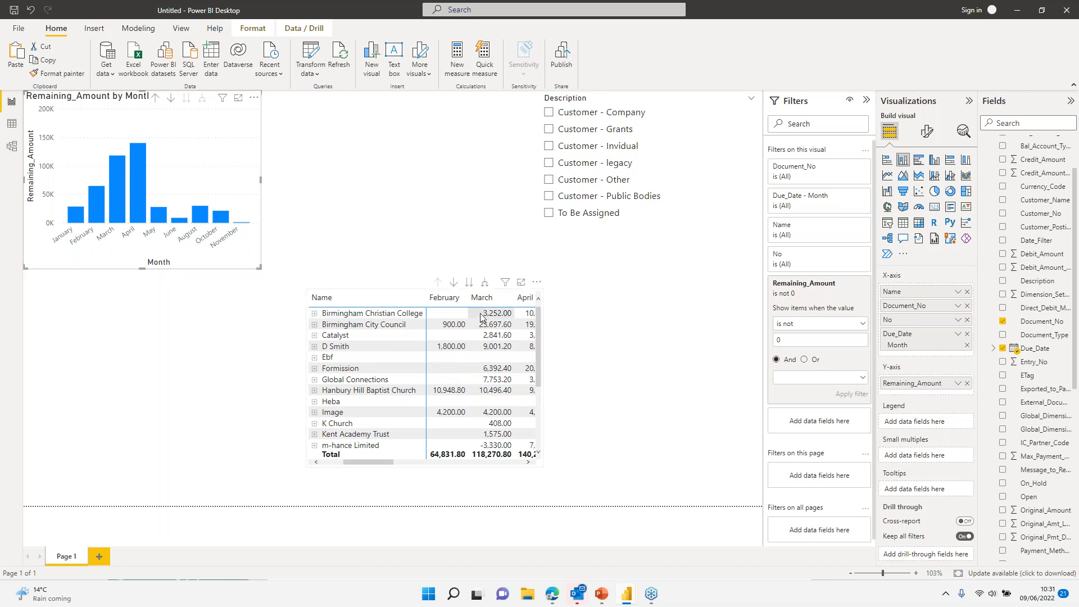
pyautogui.click(356, 314)
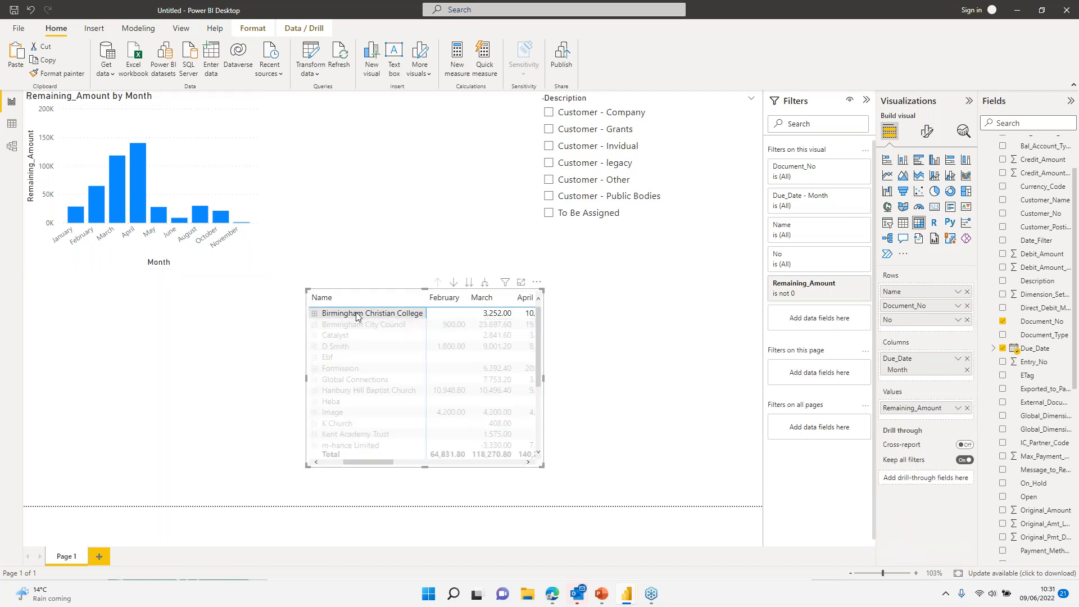
pyautogui.click(335, 346)
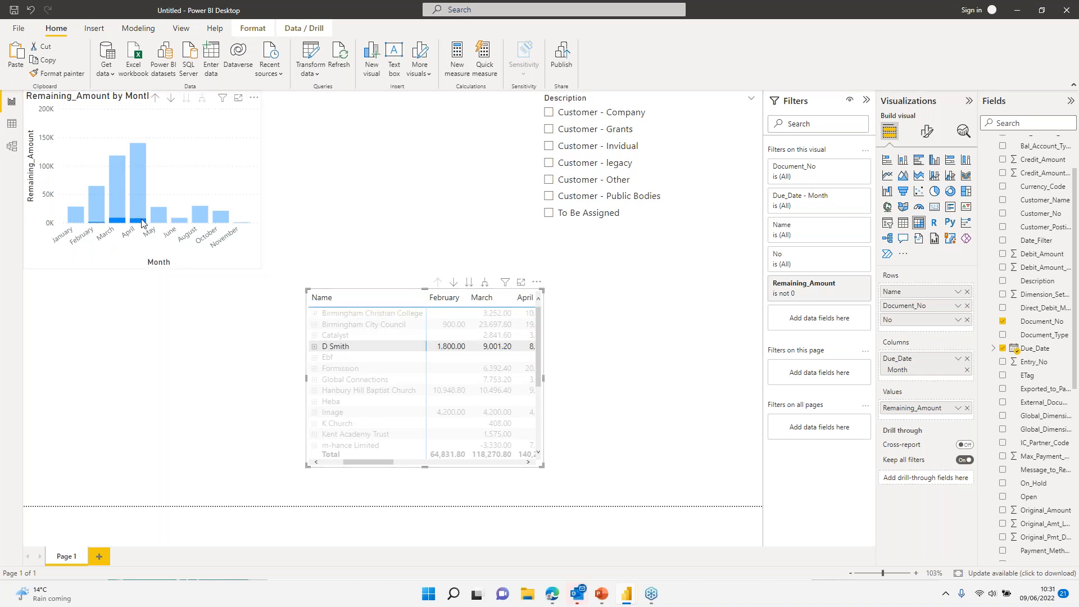
pyautogui.click(339, 347)
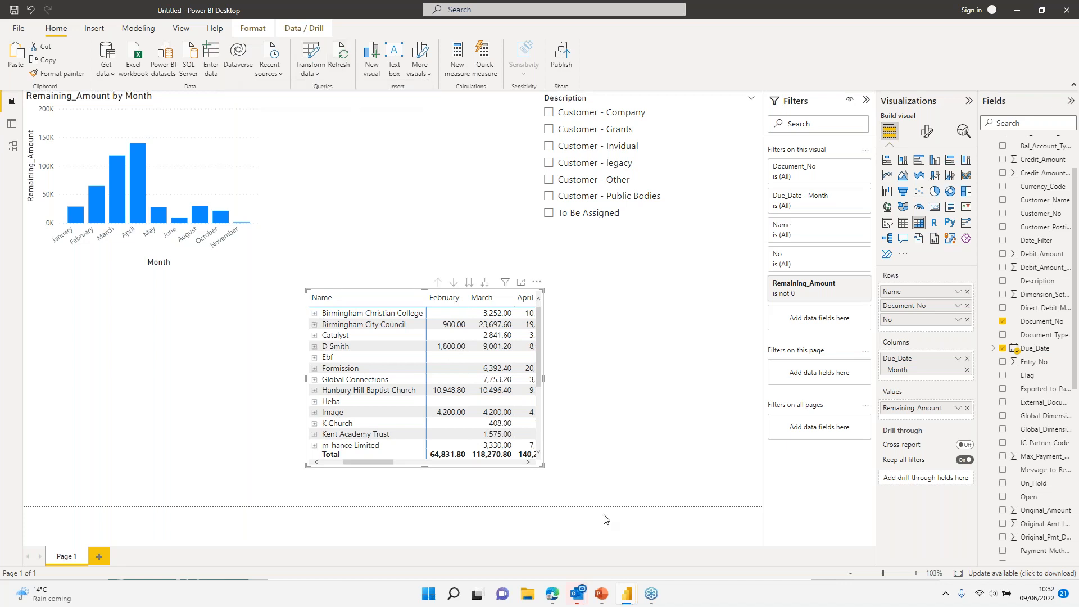
# Step: Switch to the SaveTheDodo Reporting Pack and view Customer Turnover, then the GL Entries page
pyautogui.moveTo(628, 600)
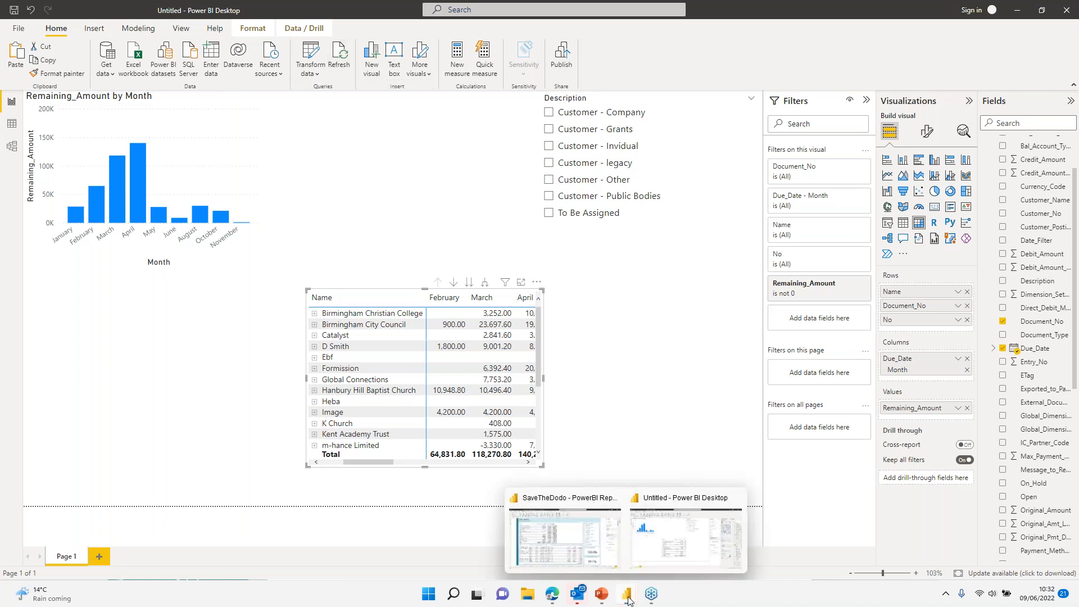
pyautogui.click(575, 517)
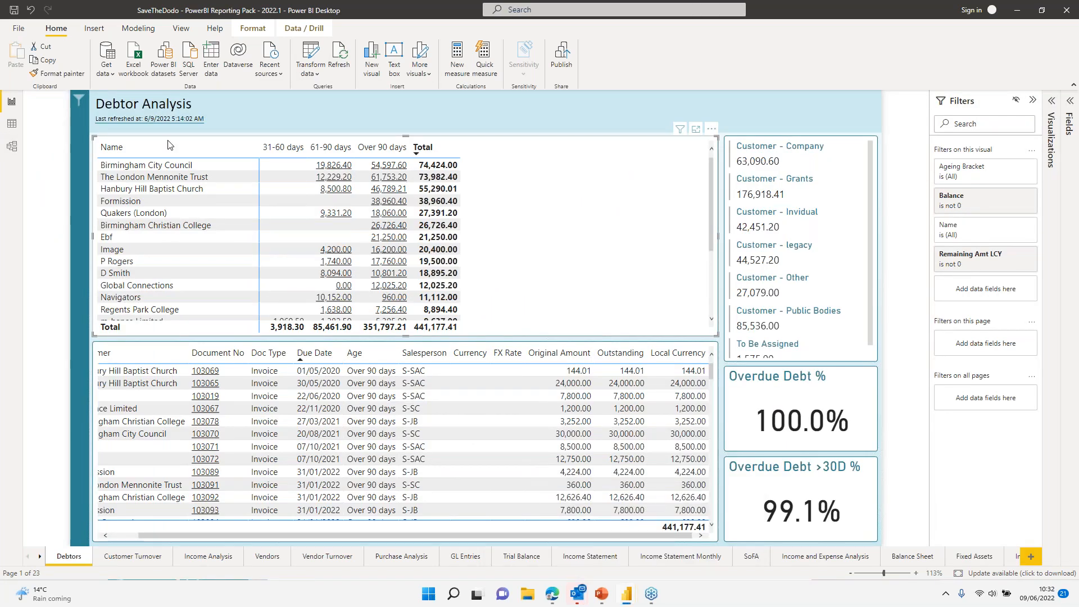
pyautogui.click(1073, 101)
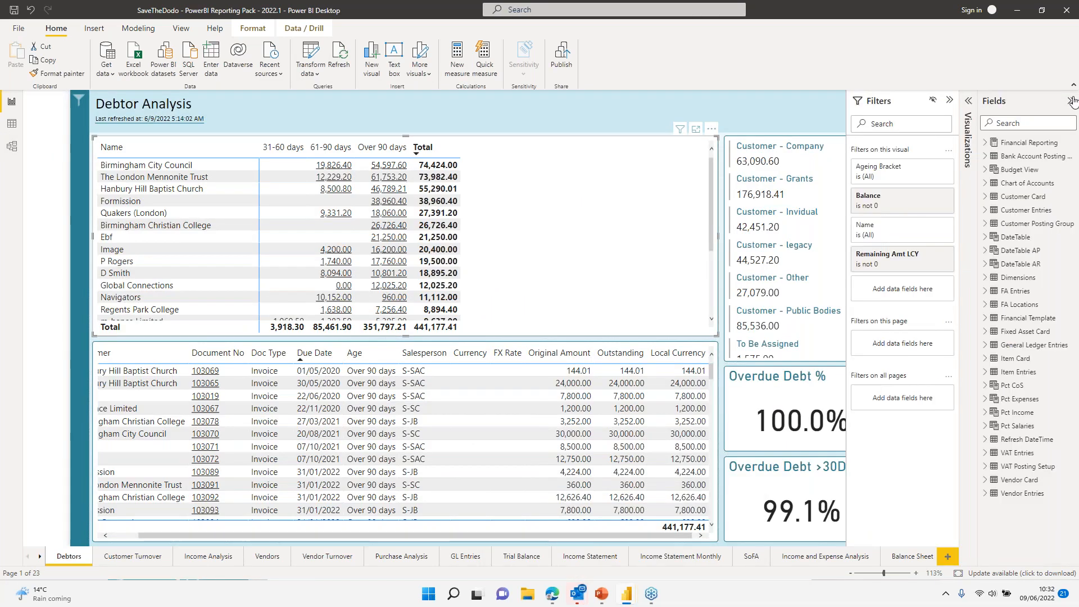
pyautogui.click(1070, 102)
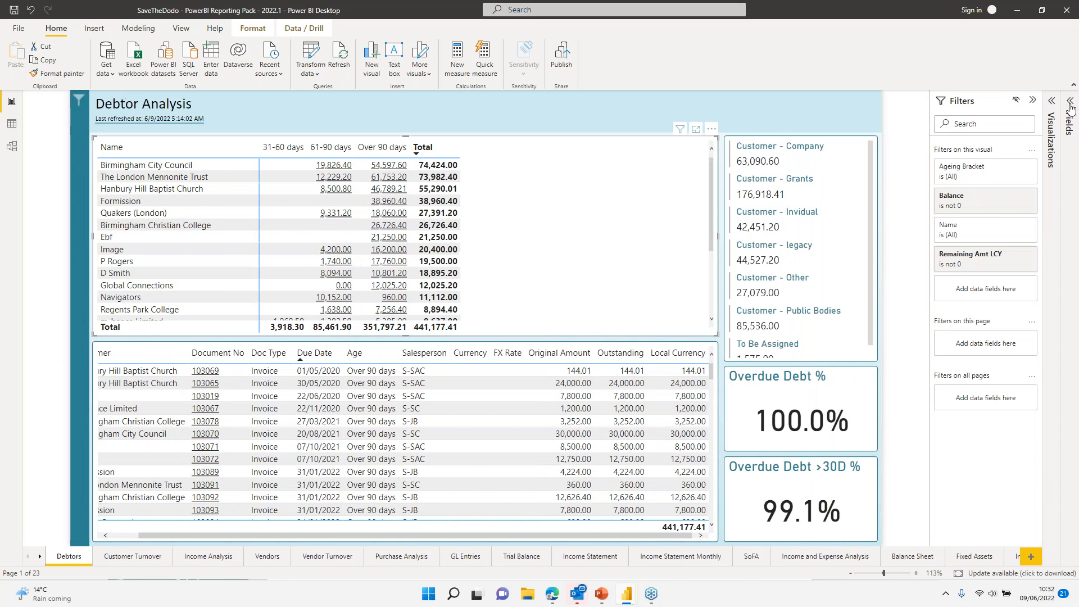
pyautogui.click(122, 556)
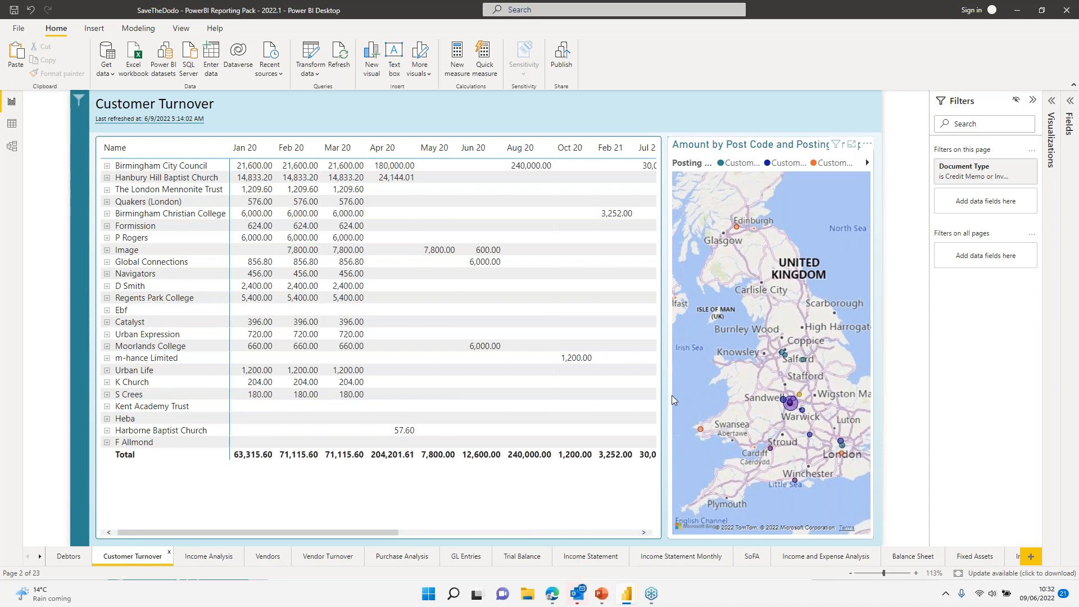
pyautogui.click(475, 556)
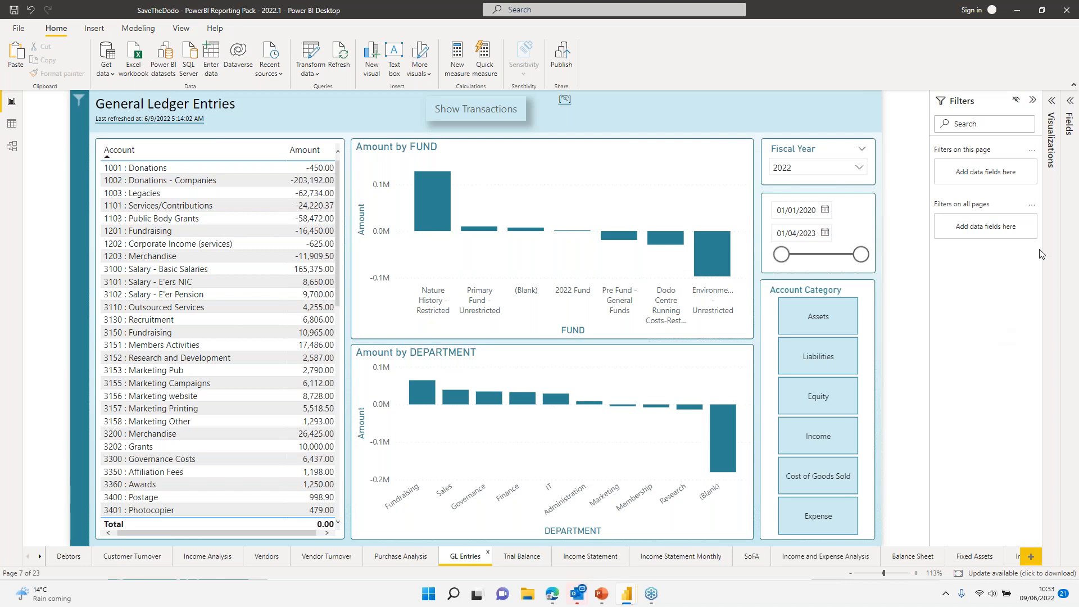
pyautogui.click(1070, 102)
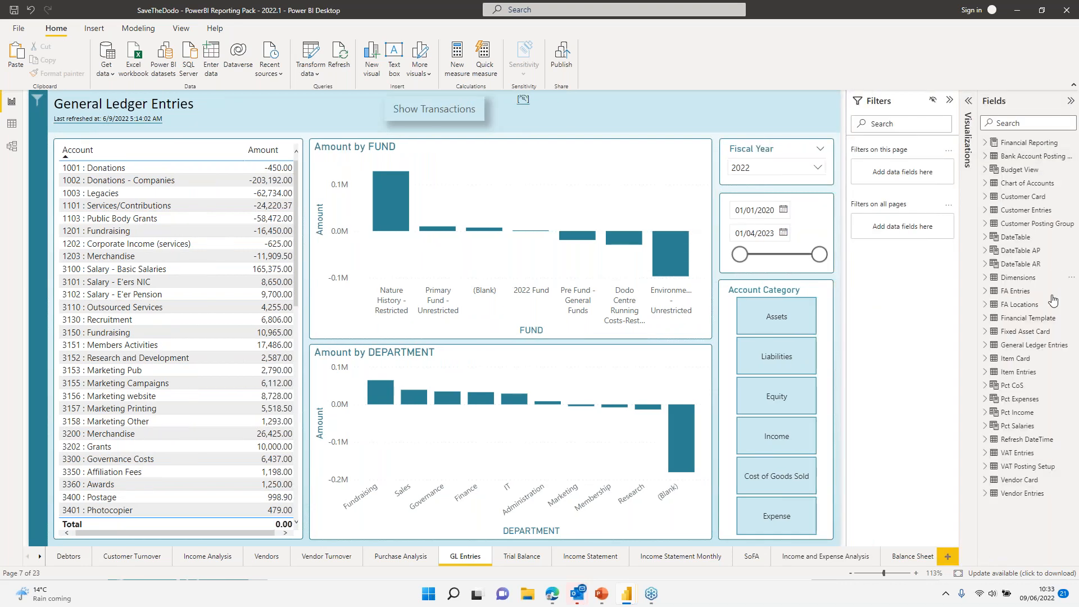
pyautogui.click(1070, 102)
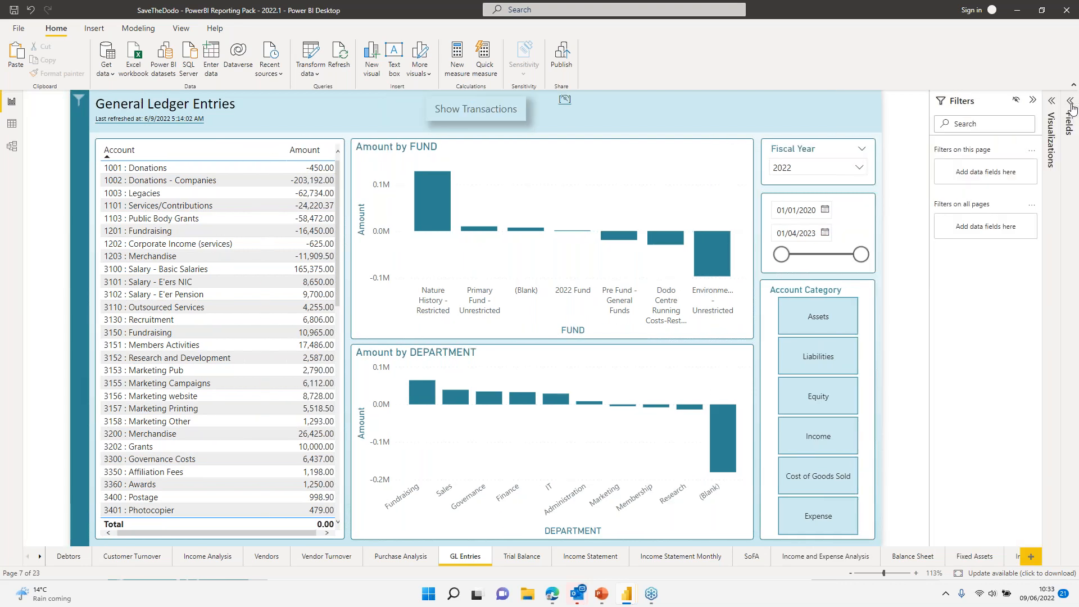
# Step: Open the SoFA page and cycle its matrix through department, events and projects breakdowns
pyautogui.click(671, 557)
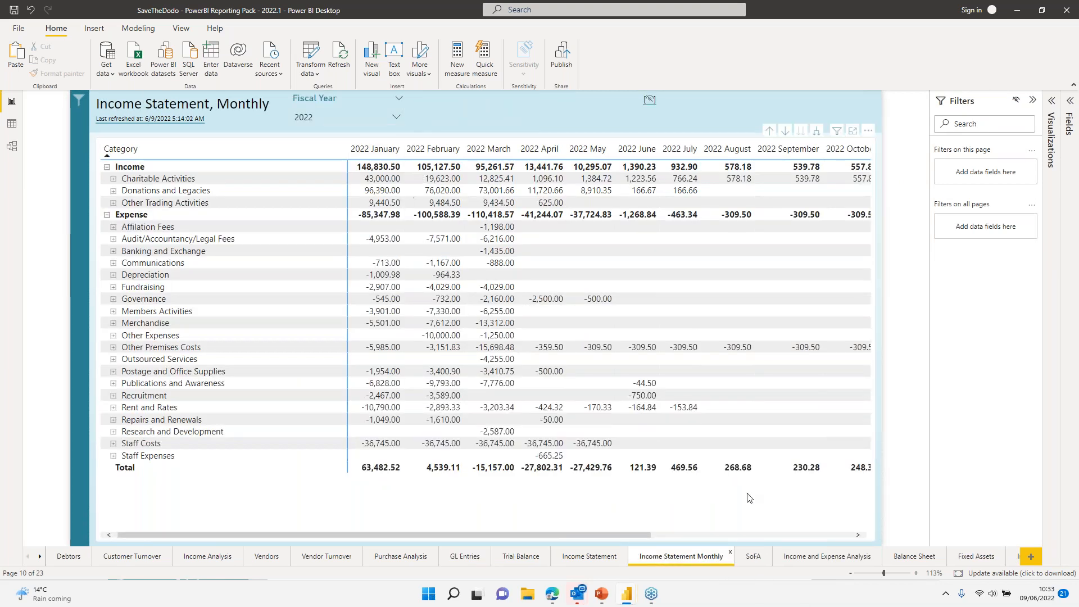
pyautogui.click(765, 558)
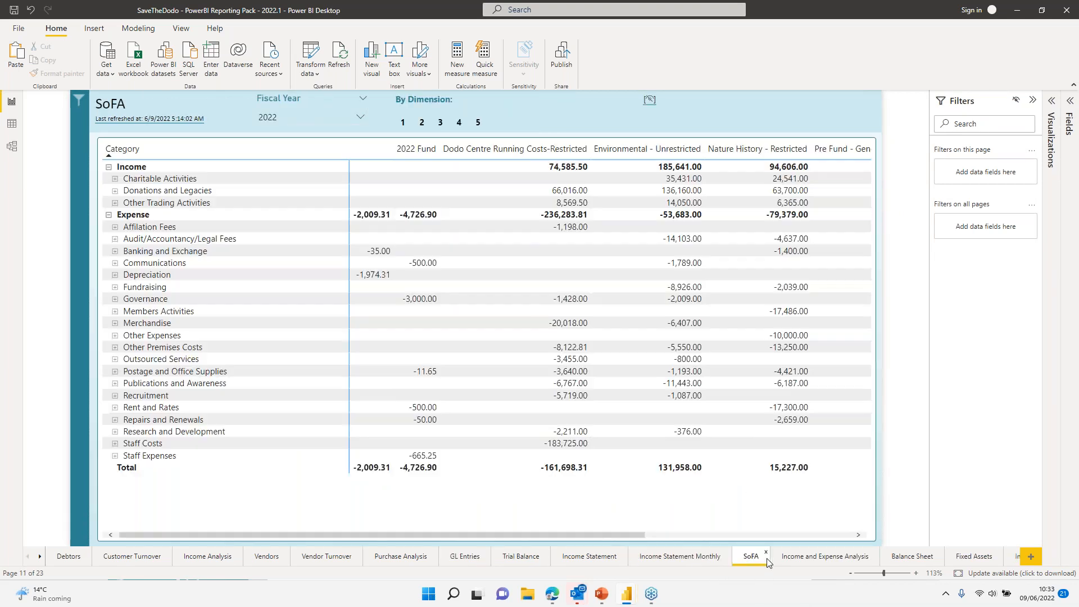
pyautogui.click(403, 124)
pyautogui.keyDown('ctrl'); pyautogui.click(405, 126); pyautogui.keyUp('ctrl')
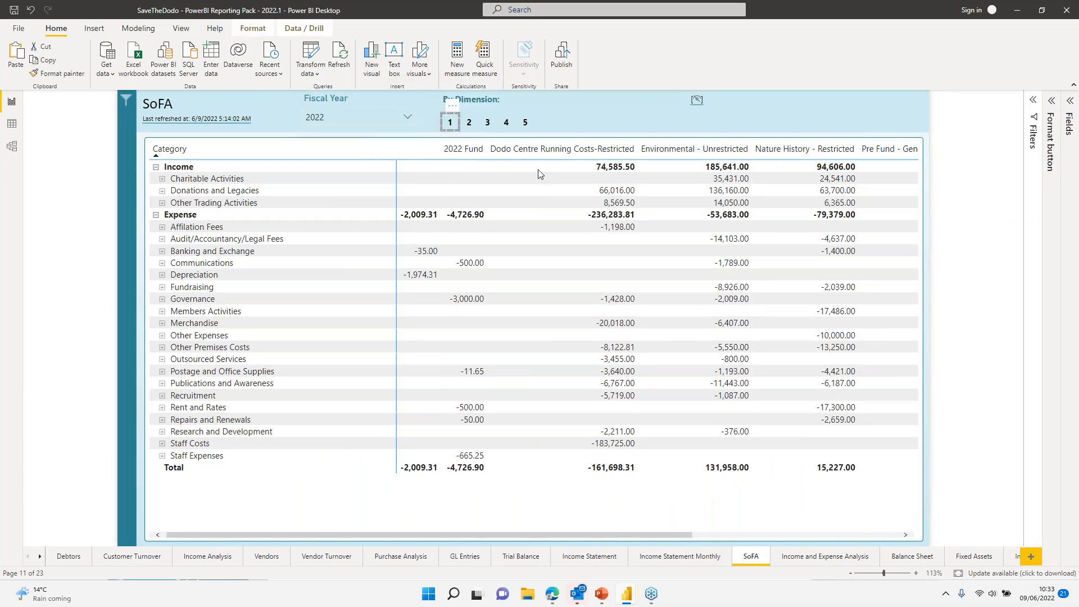
pyautogui.keyDown('ctrl'); pyautogui.click(468, 127); pyautogui.keyUp('ctrl')
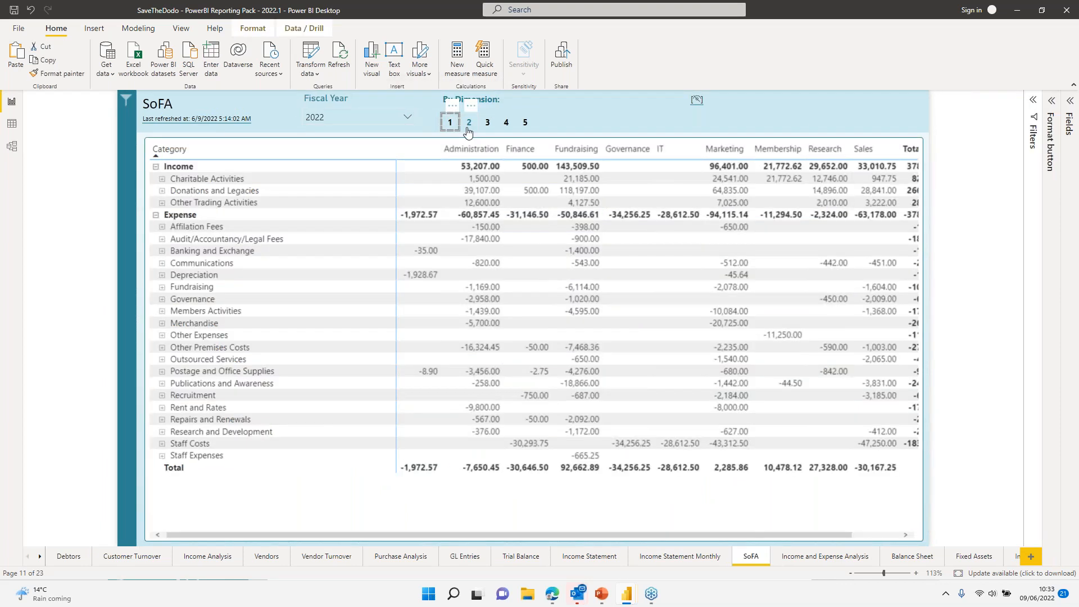
pyautogui.keyDown('ctrl'); pyautogui.click(488, 125); pyautogui.keyUp('ctrl')
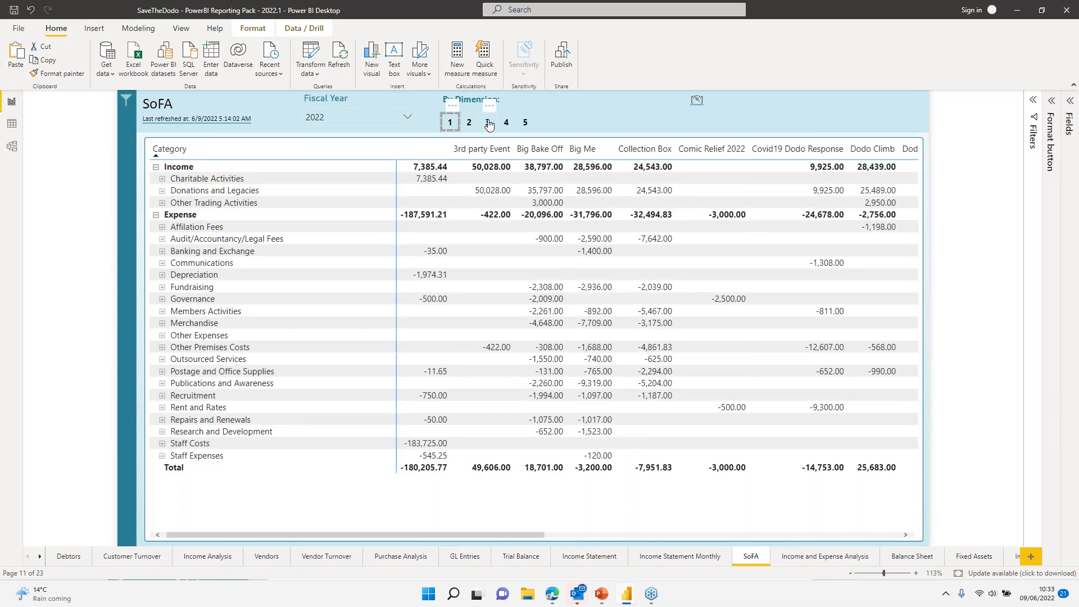
pyautogui.keyDown('ctrl'); pyautogui.click(503, 125); pyautogui.keyUp('ctrl')
pyautogui.keyDown('ctrl'); pyautogui.click(525, 124); pyautogui.keyUp('ctrl')
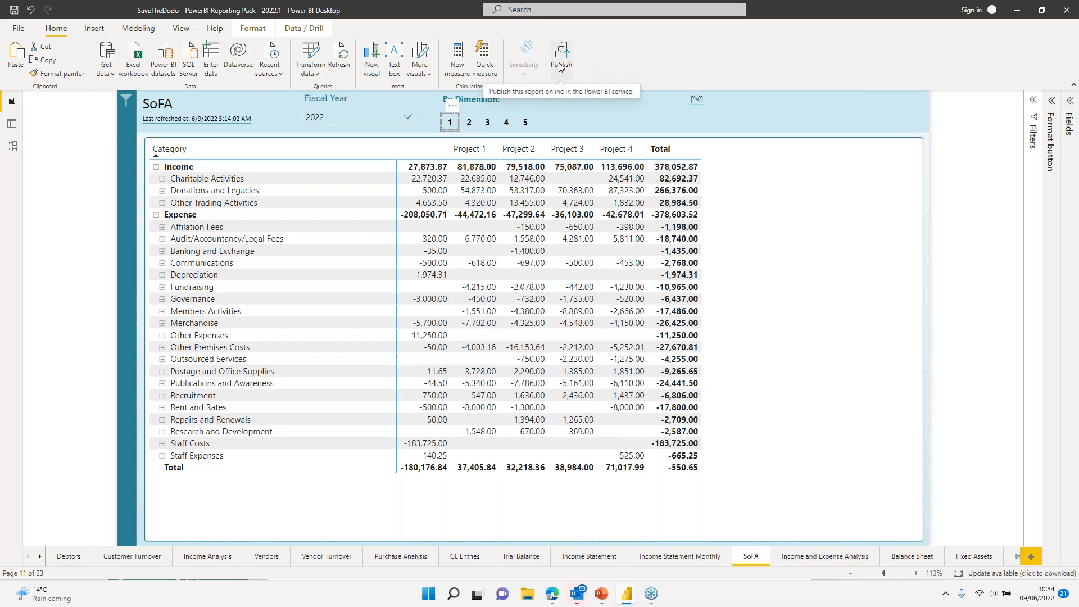
# Step: Back out of Business Central's Web Services page and close the Business Manager browser tab
pyautogui.click(553, 594)
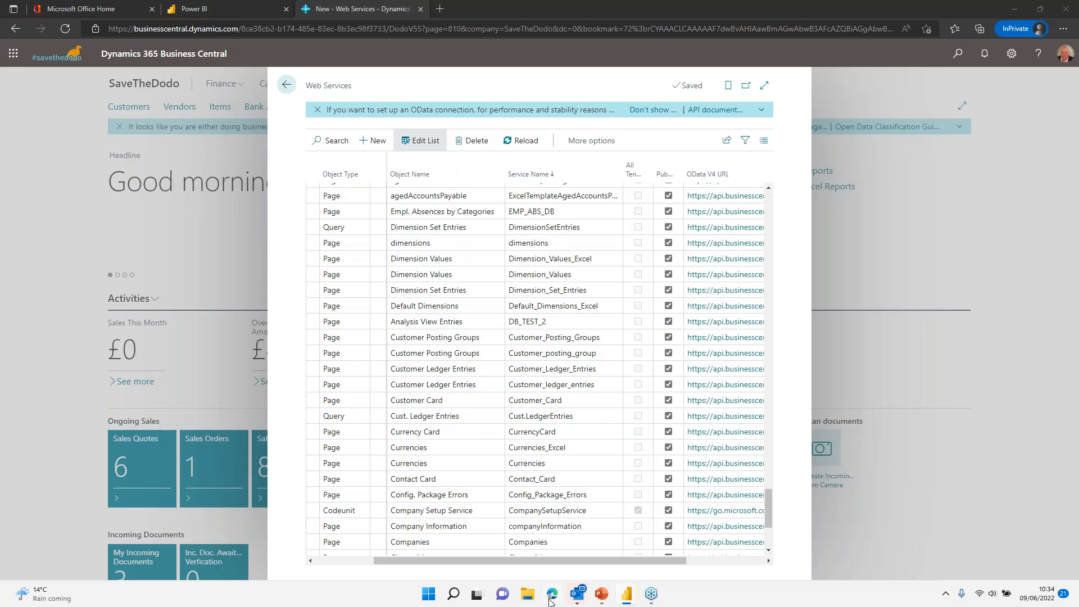
pyautogui.click(286, 84)
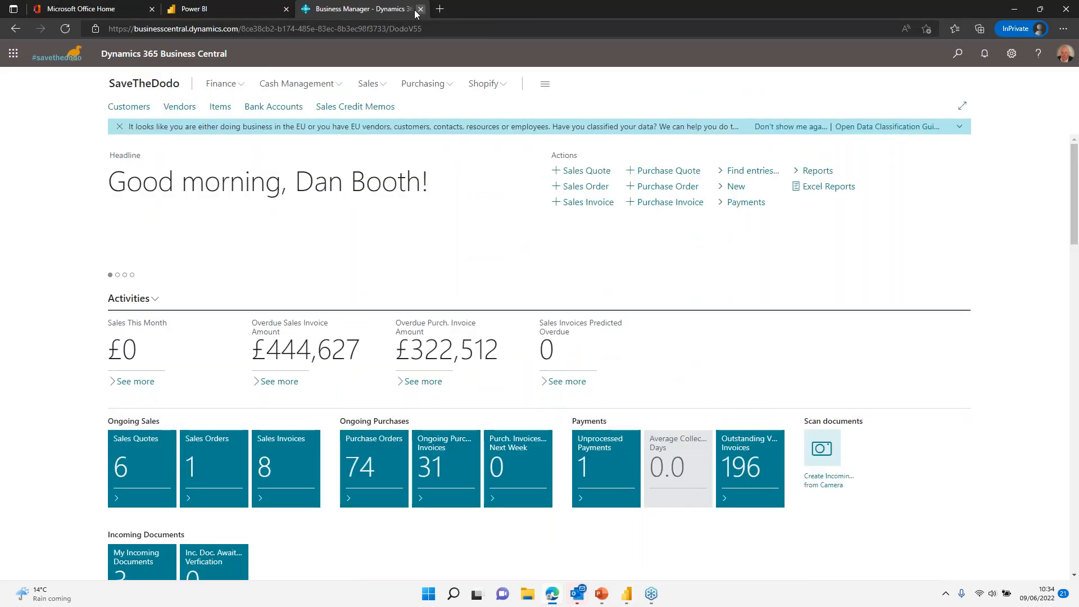
pyautogui.click(421, 10)
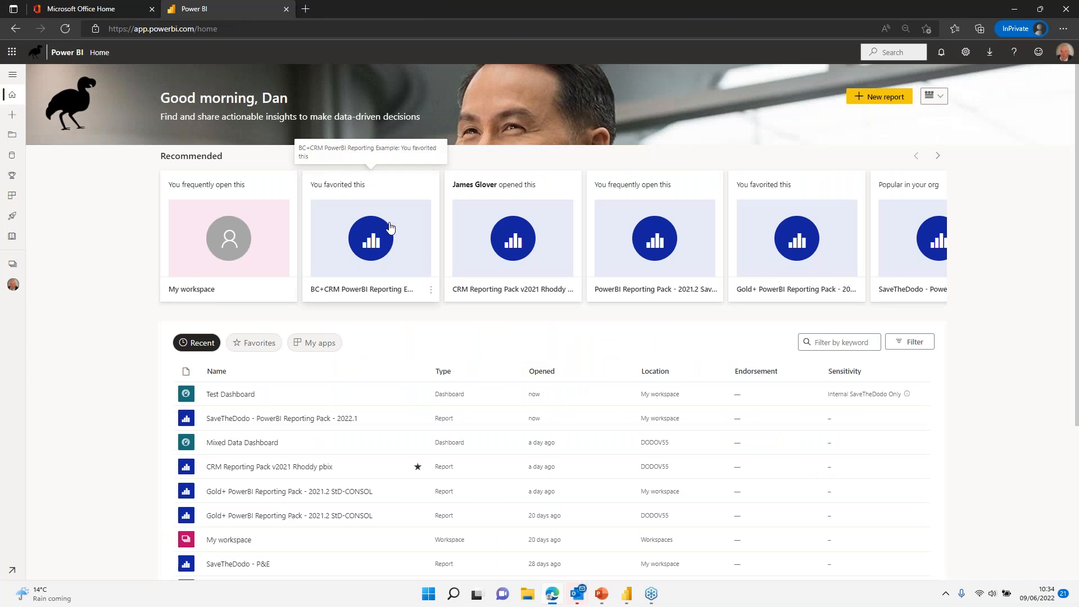
pyautogui.moveTo(554, 598)
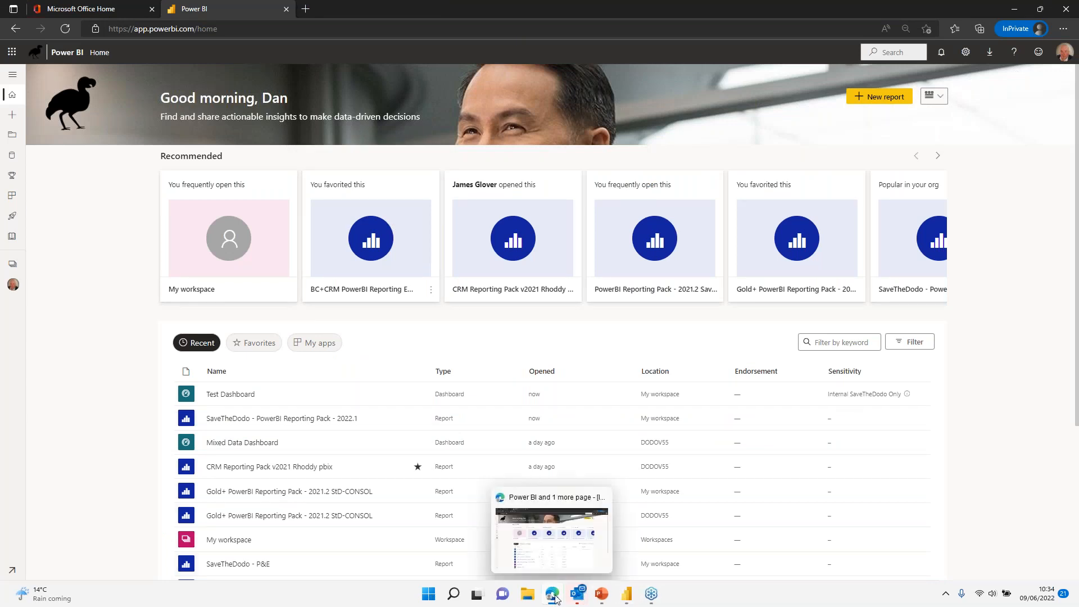
pyautogui.moveTo(630, 597)
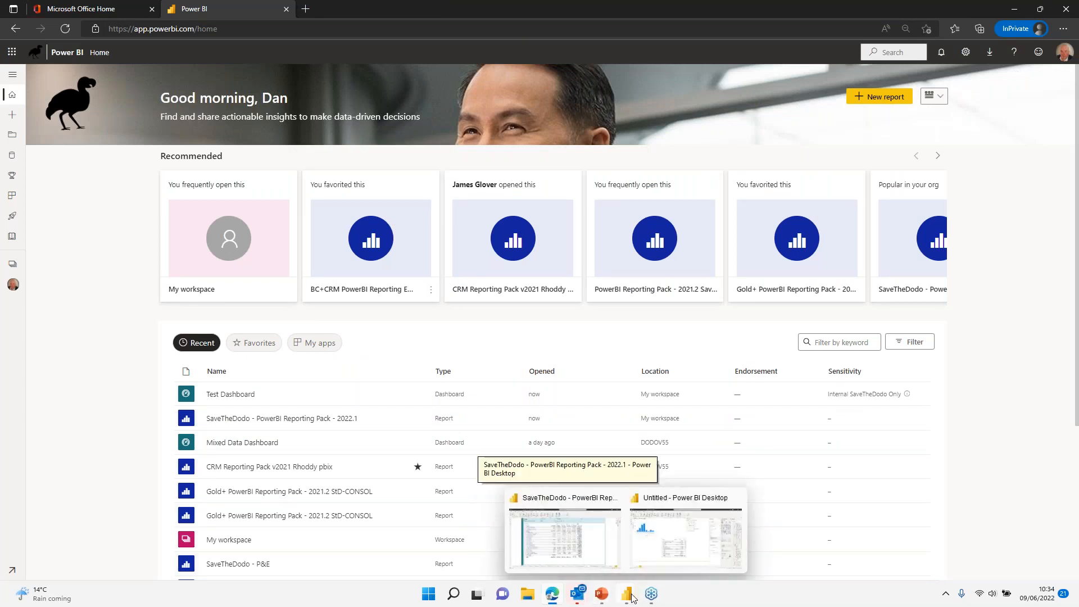
pyautogui.moveTo(588, 531)
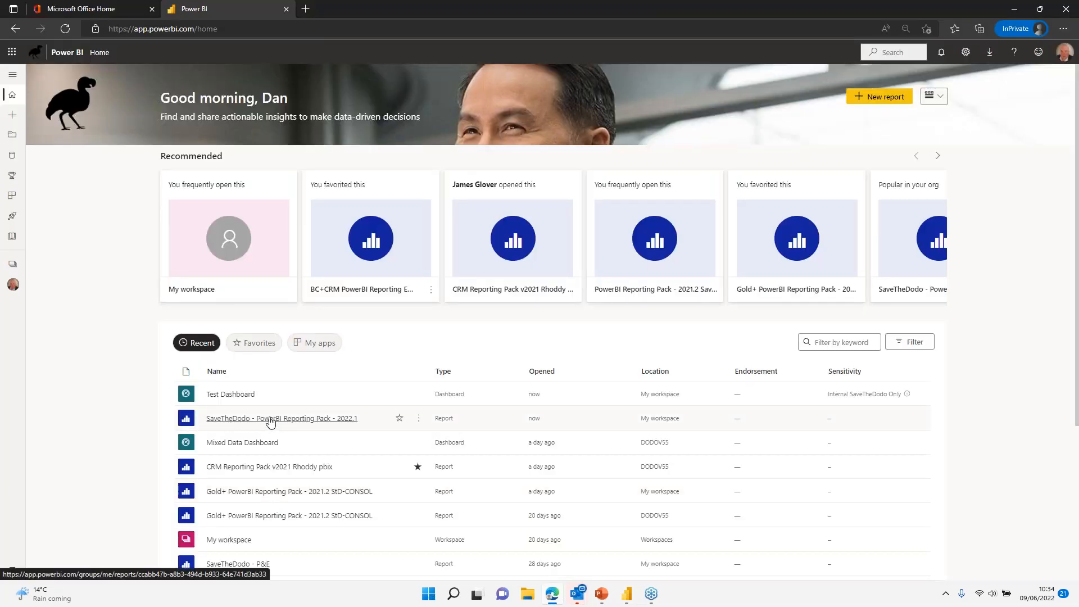
# Step: Open the SaveTheDodo - PowerBI Reporting Pack - 2022.1 report and go to its SoFA page
pyautogui.click(270, 420)
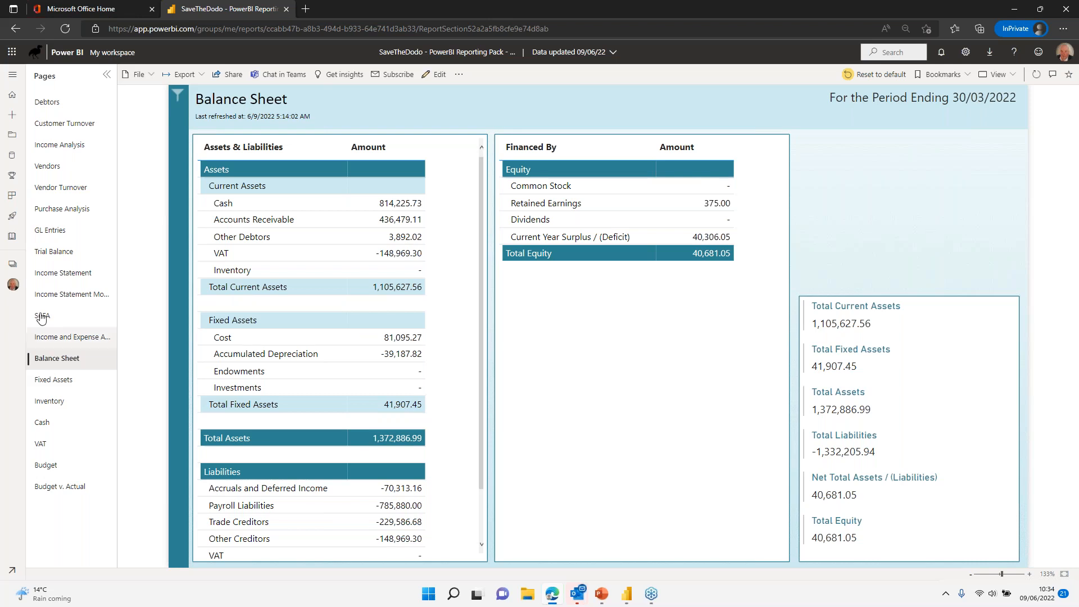
pyautogui.click(55, 253)
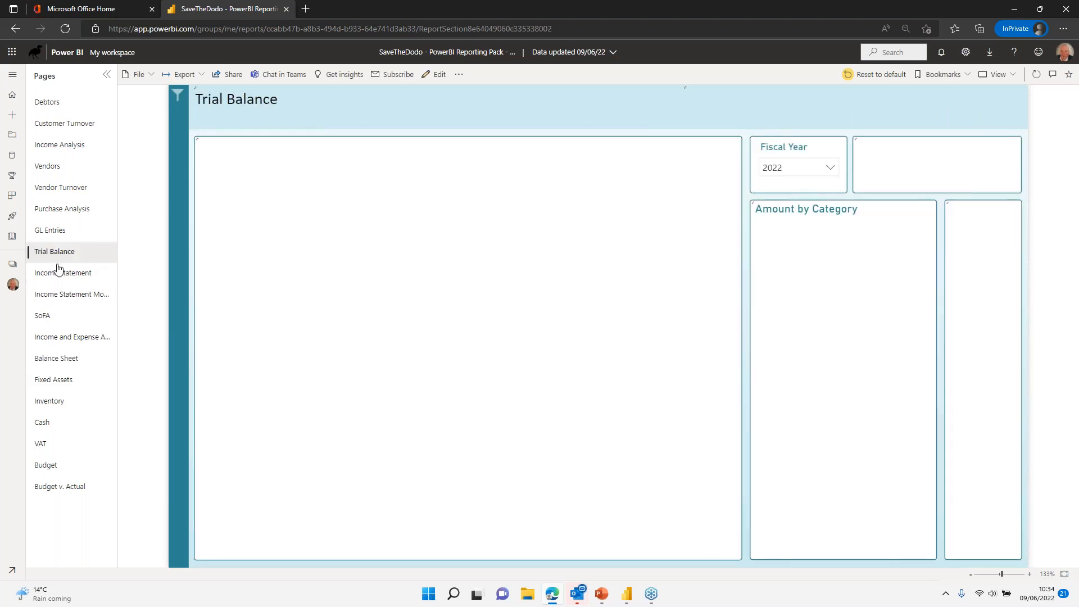
pyautogui.moveTo(48, 298); pyautogui.dragTo(46, 310)
pyautogui.click(42, 315)
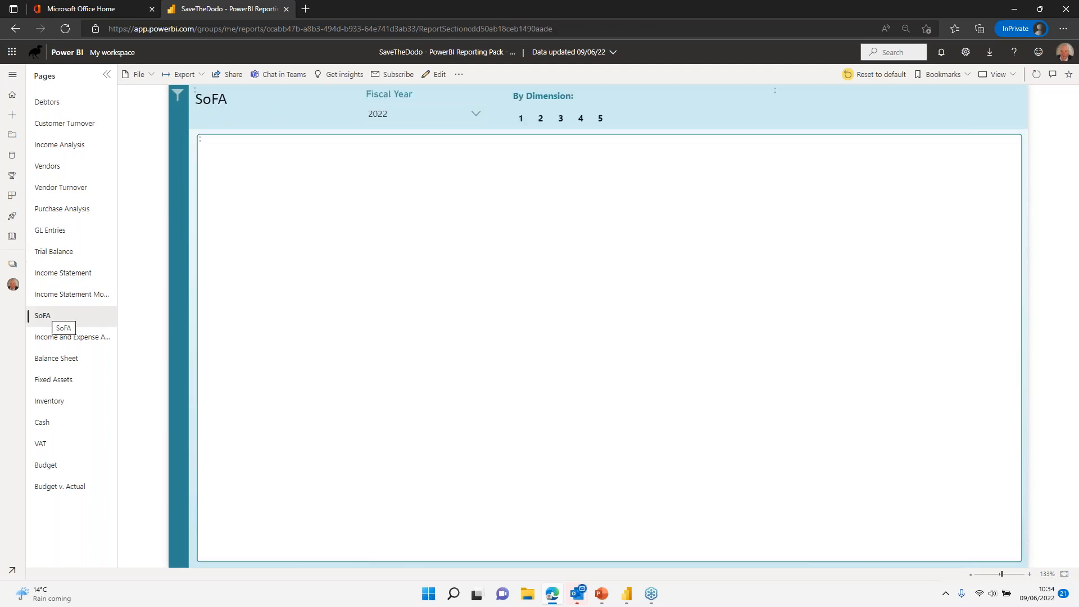
# Step: Show the transactions behind the Dodo Centre Running Costs-Restricted Governance value as a table
pyautogui.click(215, 261)
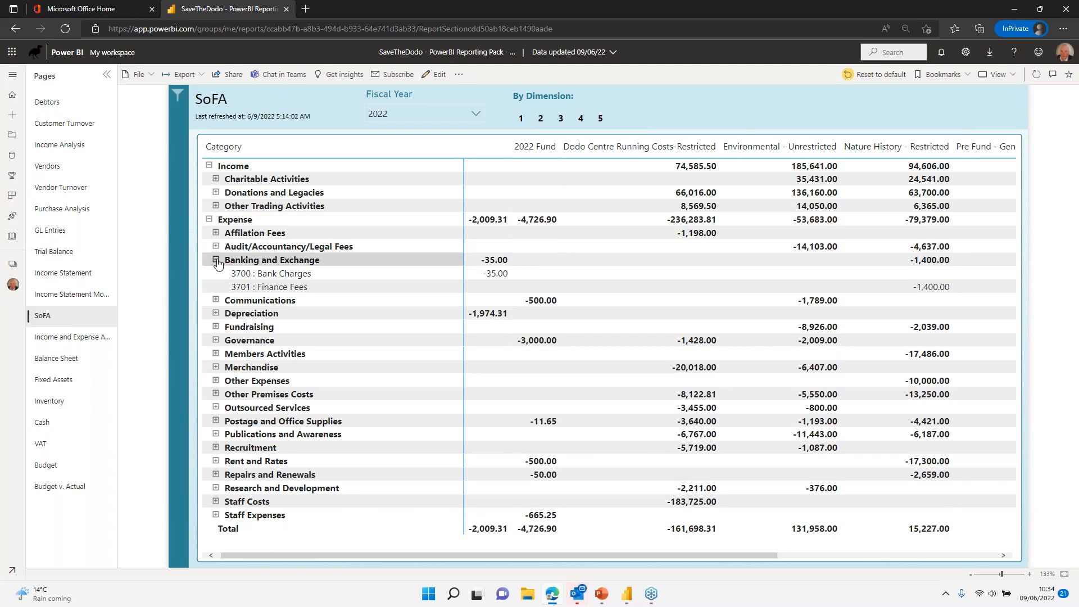
pyautogui.click(216, 261)
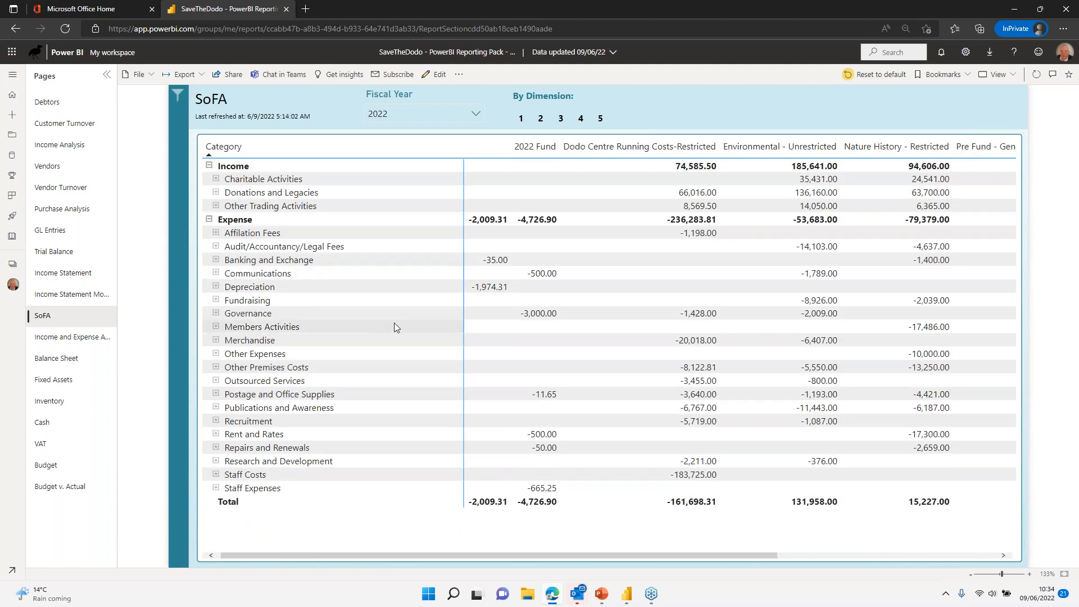
pyautogui.rightClick(697, 320)
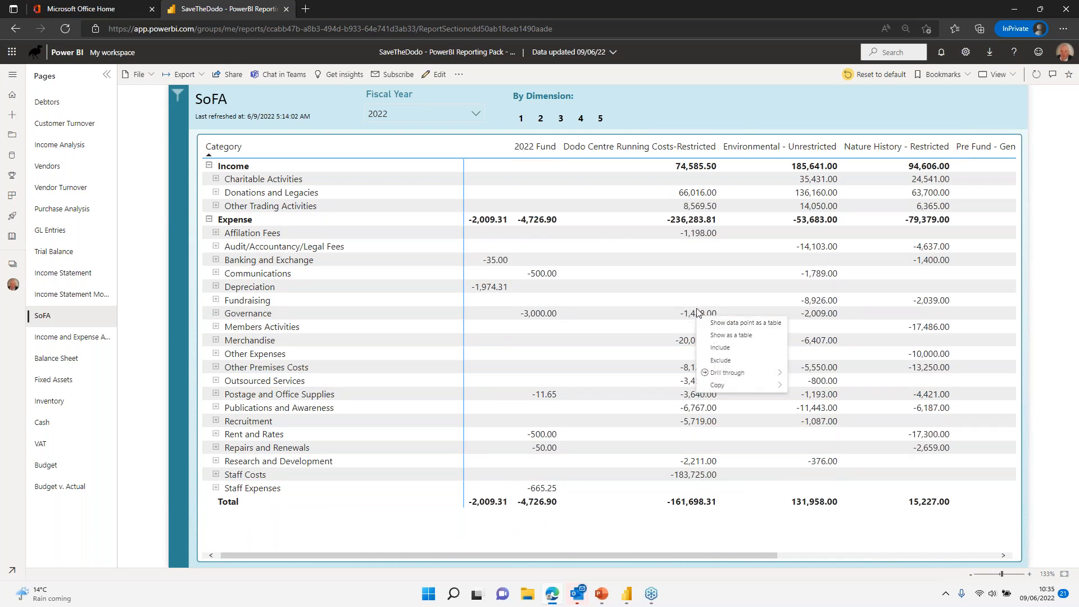
pyautogui.click(738, 324)
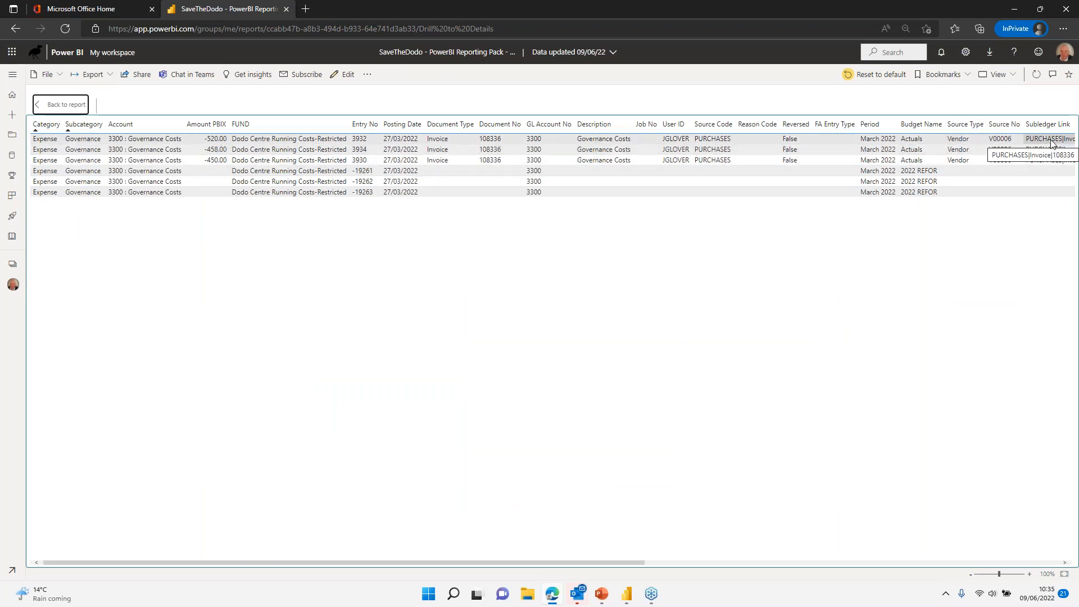
pyautogui.moveTo(622, 565); pyautogui.dragTo(209, 511)
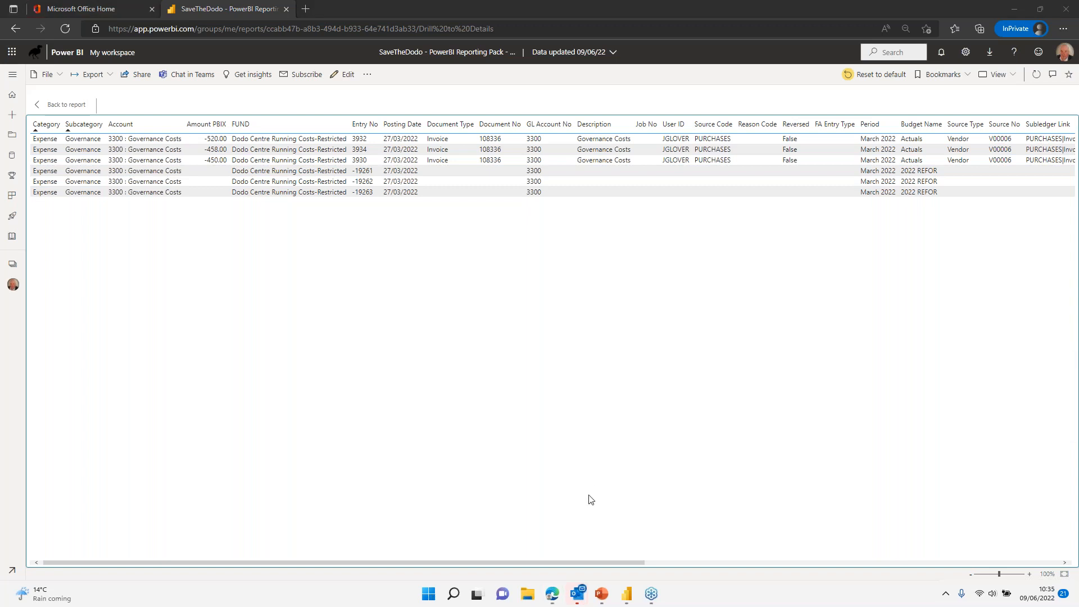
# Step: In the untitled Desktop report, show the records behind March's 3,252.00 value as a table
pyautogui.moveTo(625, 593)
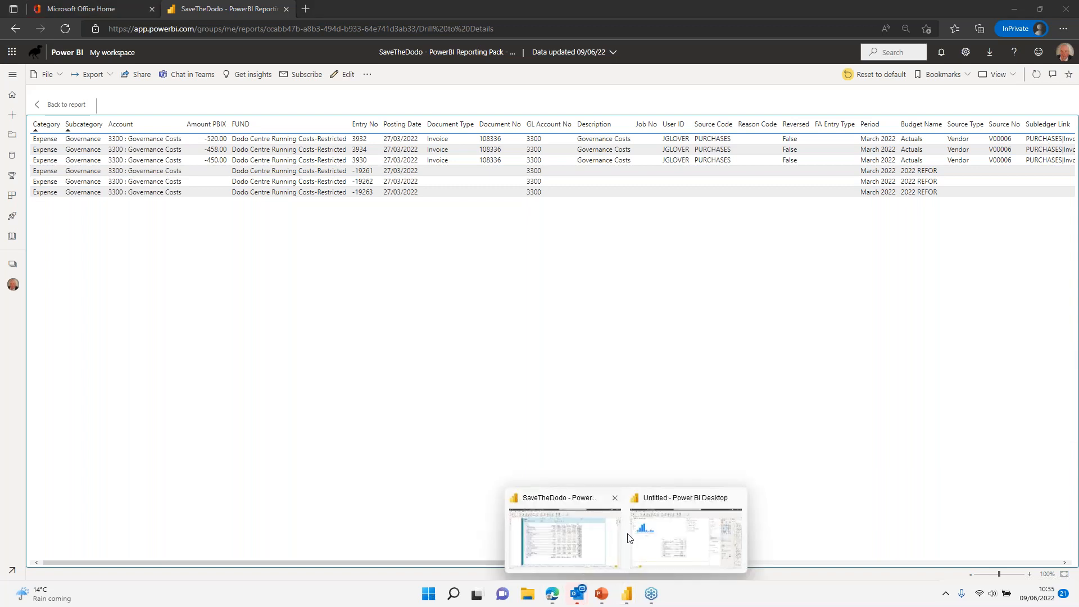
pyautogui.click(674, 536)
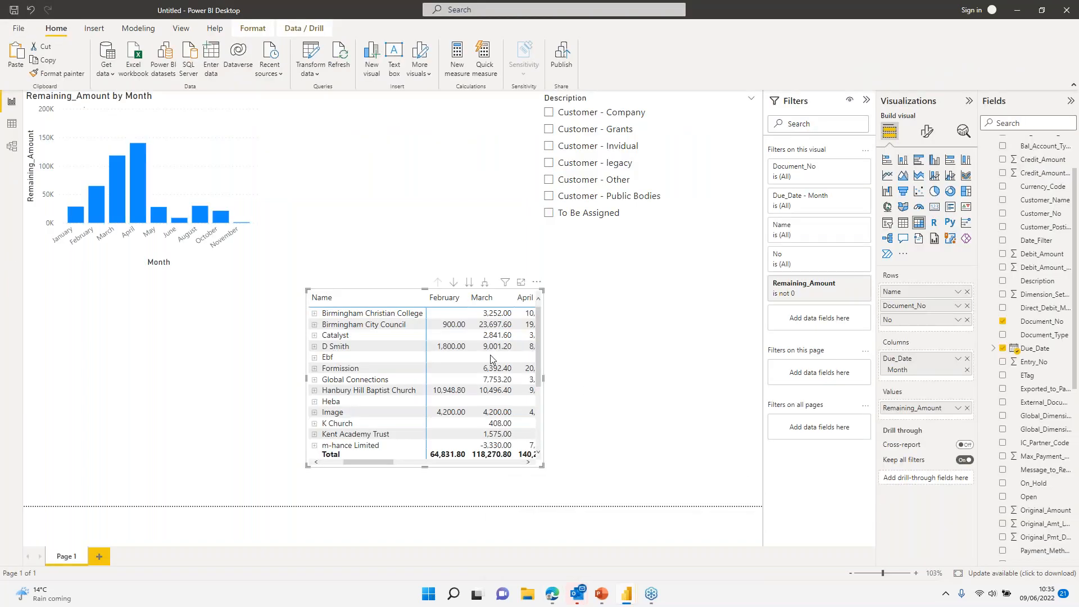
pyautogui.rightClick(494, 319)
pyautogui.click(524, 324)
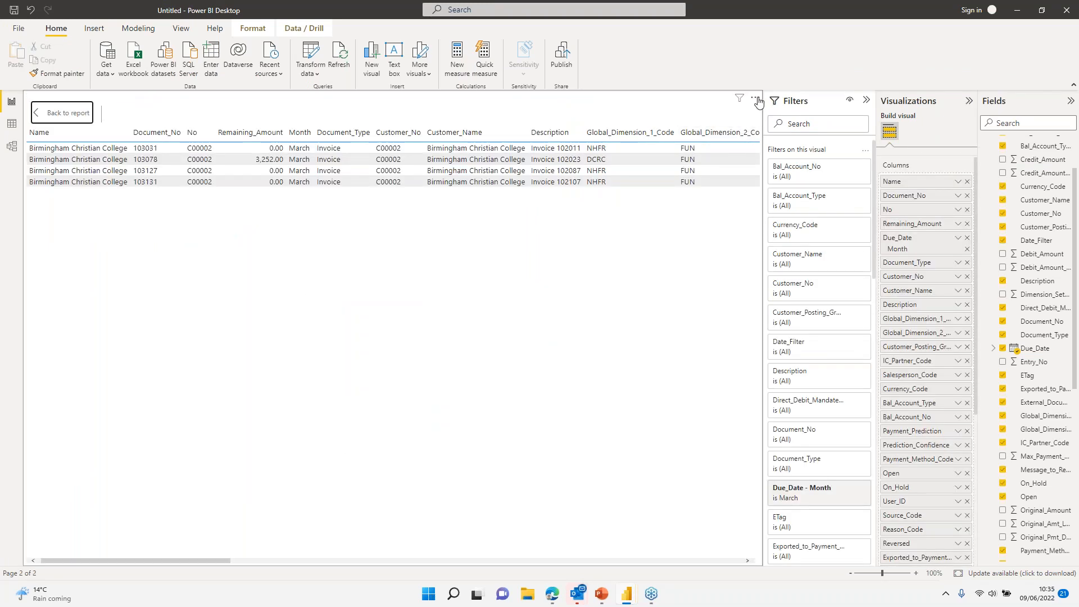
pyautogui.click(755, 98)
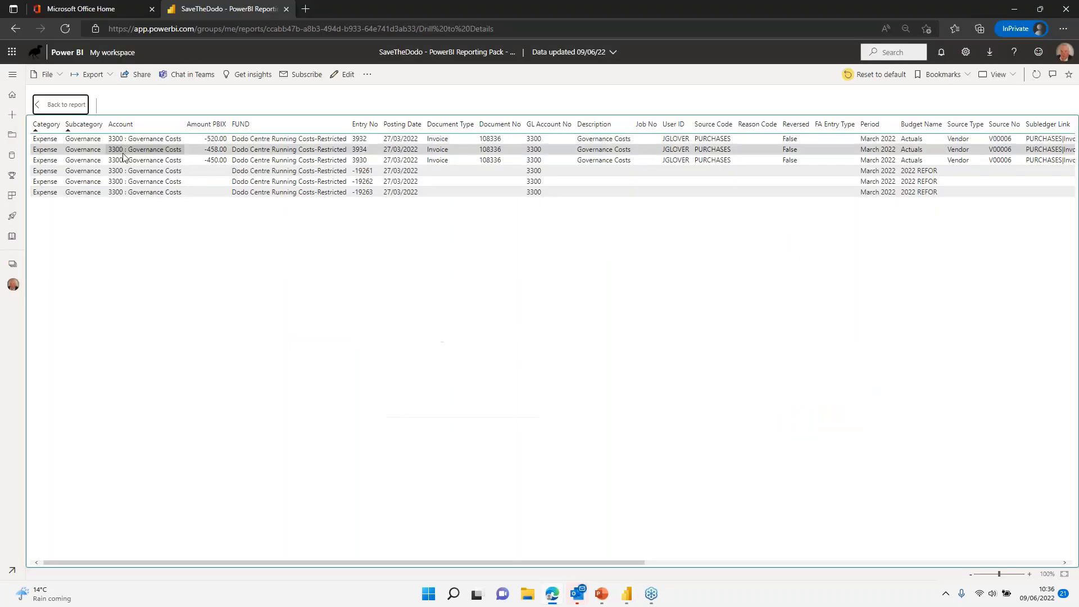
# Step: Return to the SoFA report and address a share link to a colleague, excluding my changes
pyautogui.click(65, 109)
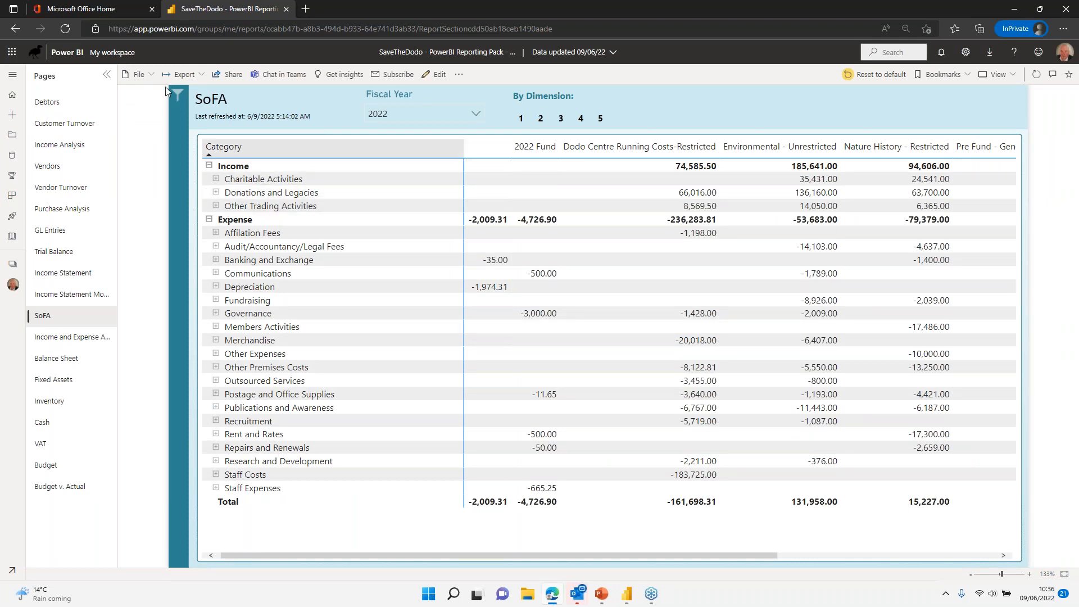
pyautogui.click(230, 77)
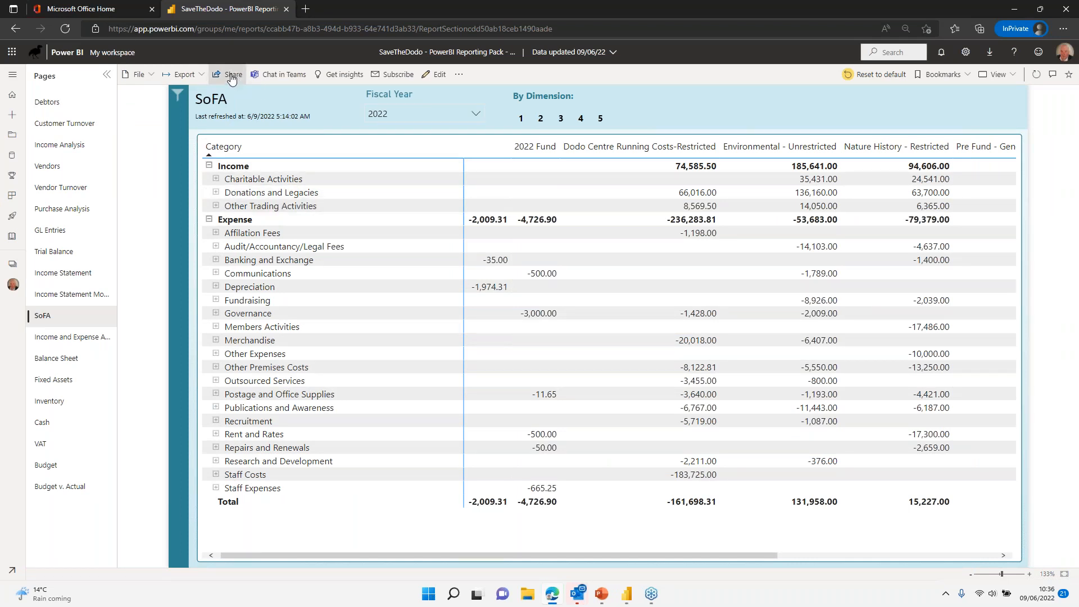
pyautogui.click(523, 266)
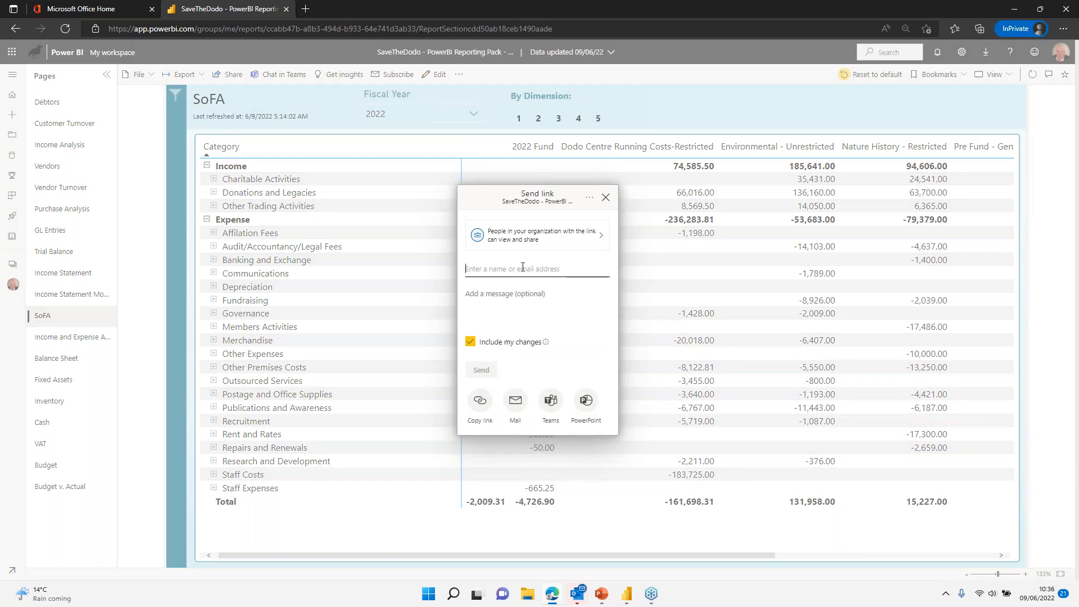
pyautogui.write('james')
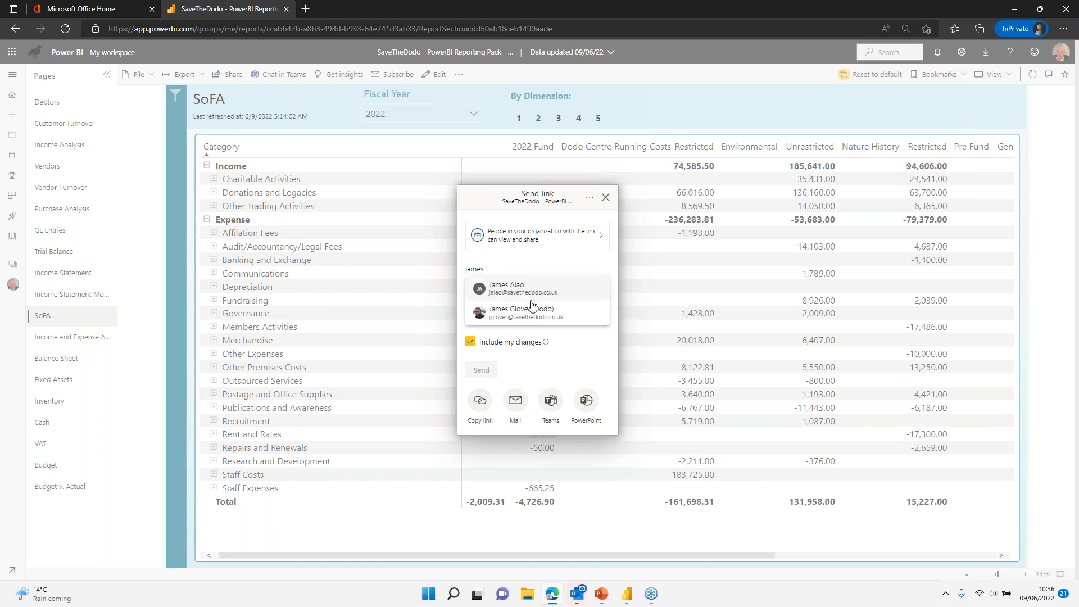
pyautogui.click(527, 318)
pyautogui.click(472, 352)
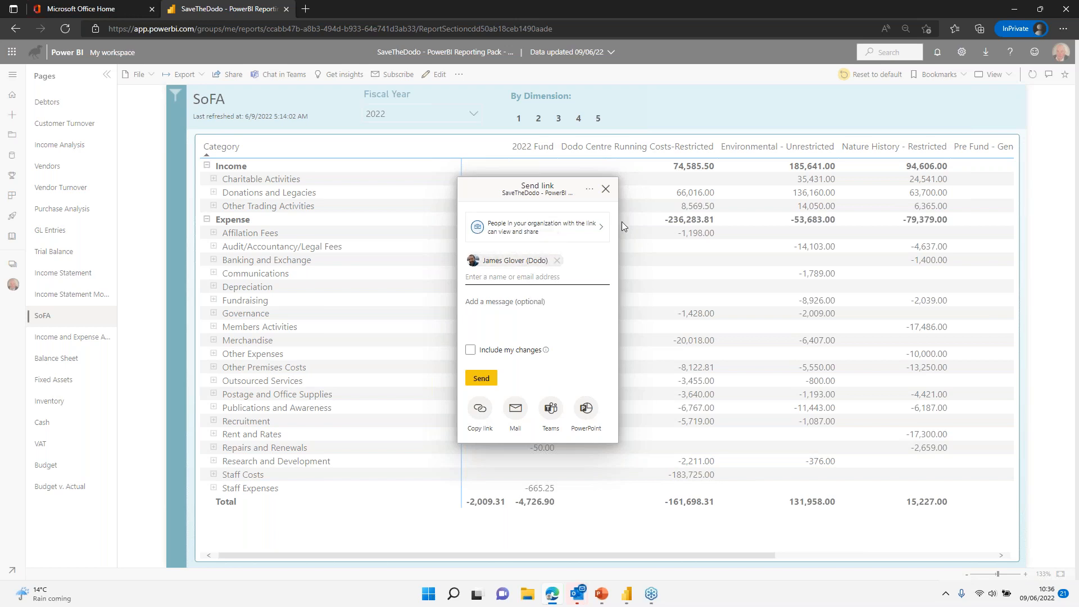
# Step: Close the Send link box and visit Browse, Learn and Shared with me before returning Home
pyautogui.click(605, 188)
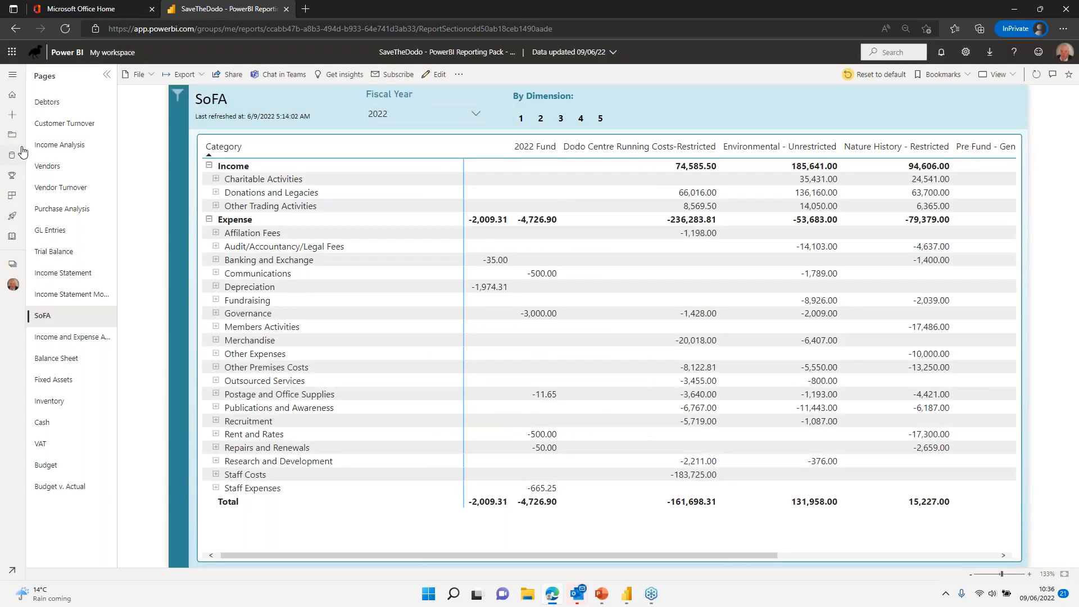
pyautogui.click(11, 96)
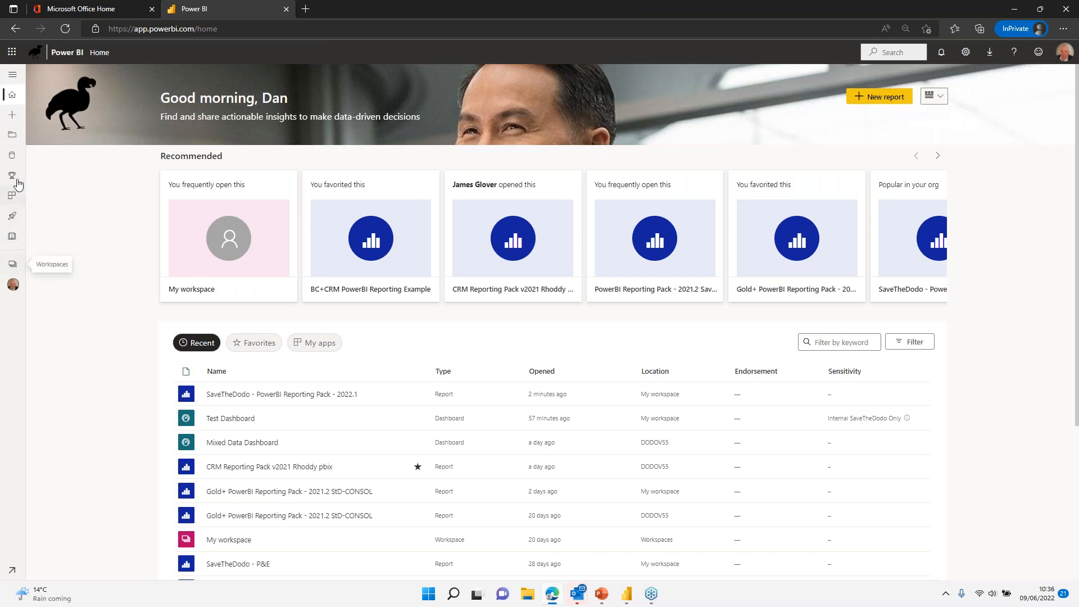
pyautogui.click(12, 137)
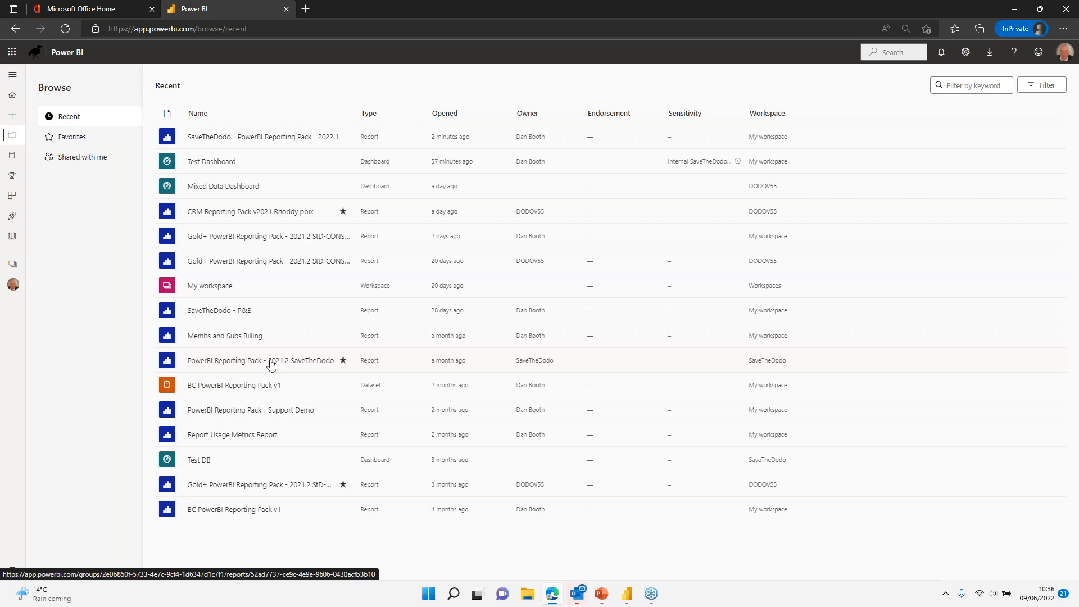
pyautogui.click(12, 94)
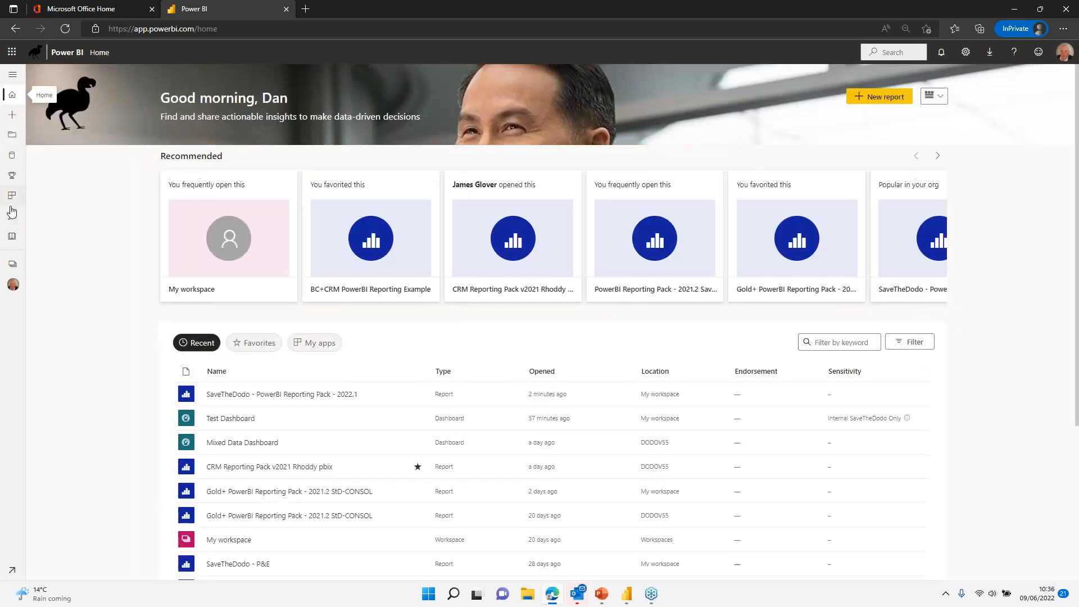
pyautogui.click(12, 236)
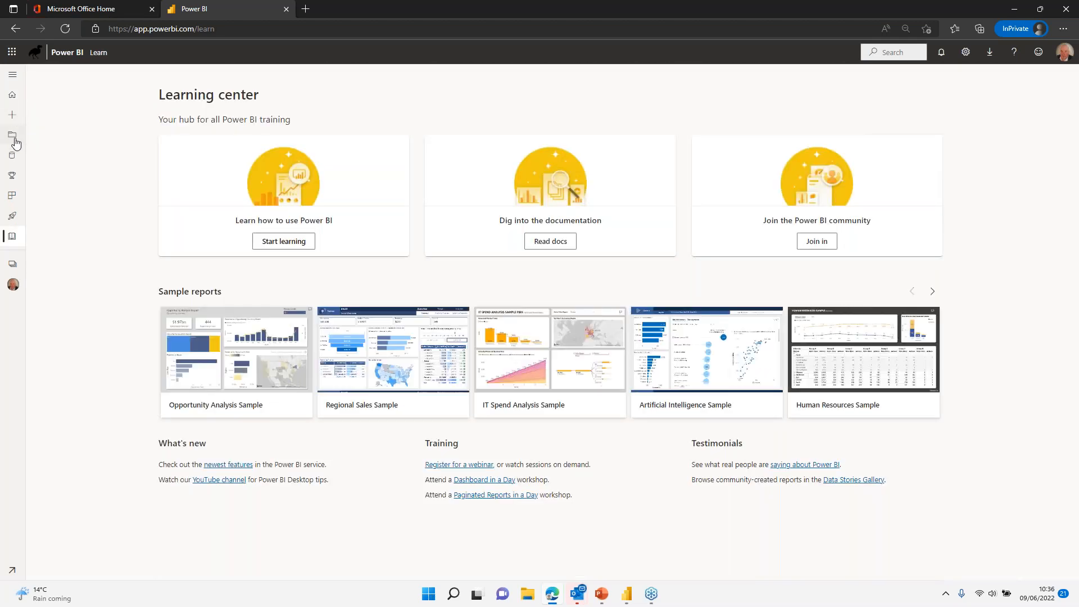
pyautogui.click(14, 139)
pyautogui.click(83, 158)
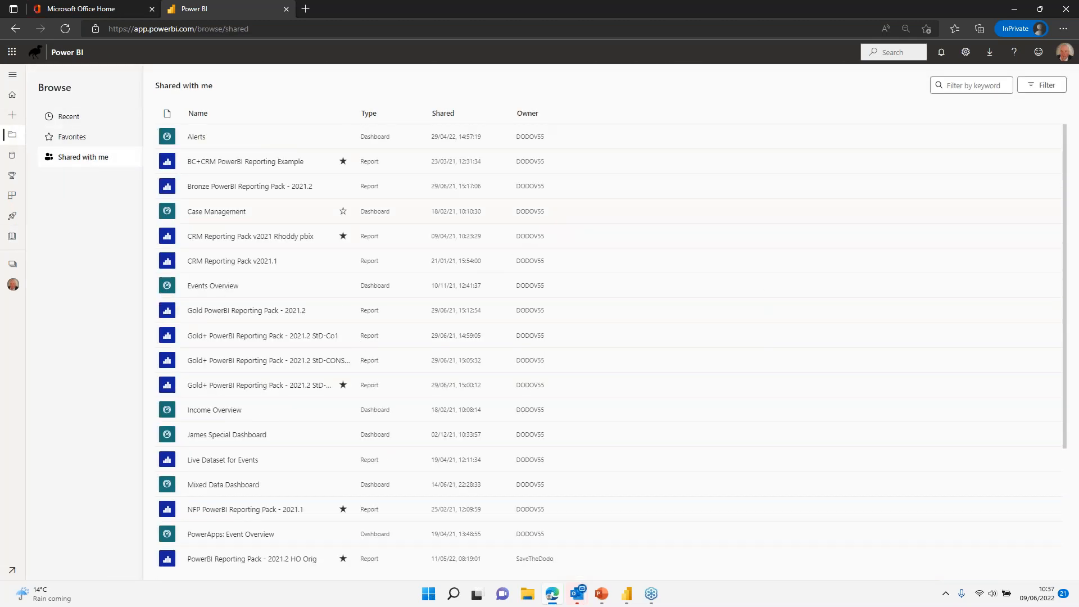
pyautogui.click(10, 96)
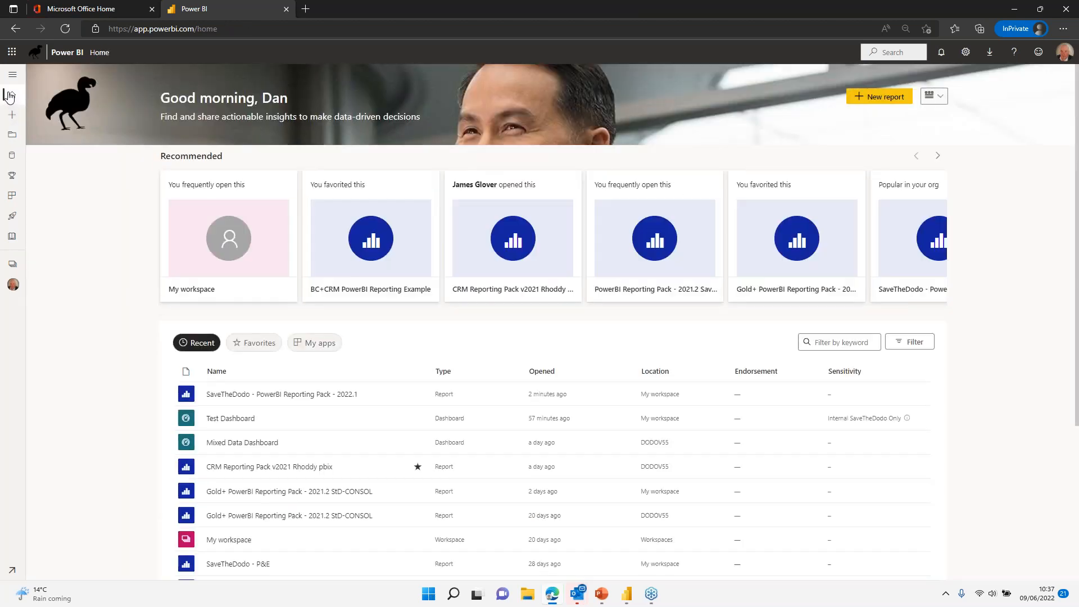
# Step: Open the SaveTheDodo - PowerBI Reporting Pack - 2022.1 report from the Recent list
pyautogui.click(256, 395)
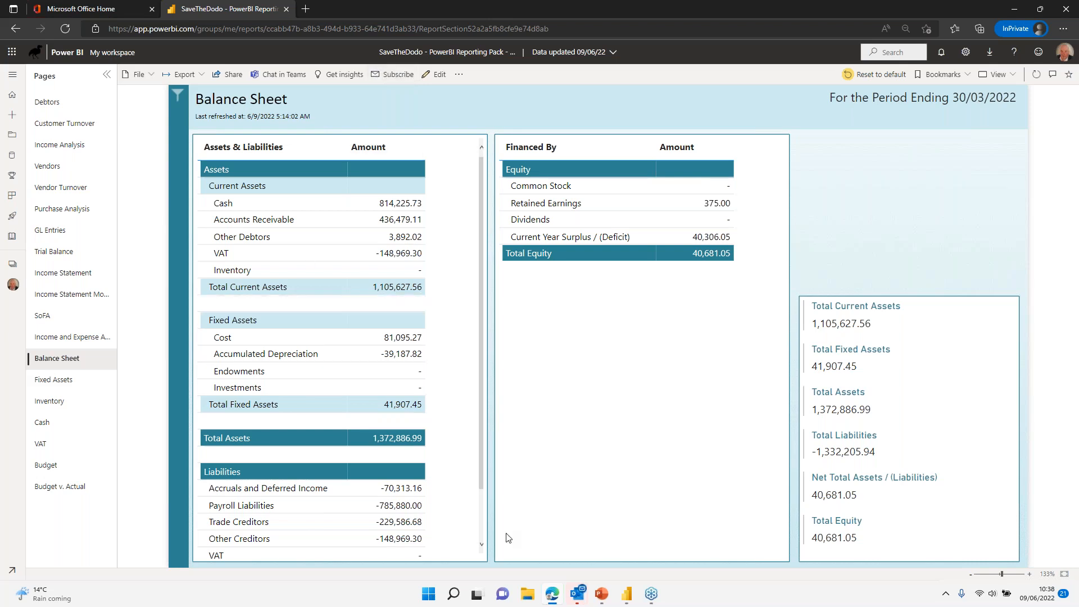
# Step: Open the Power BI Test Subscription email in the Outlook inbox
pyautogui.moveTo(581, 600)
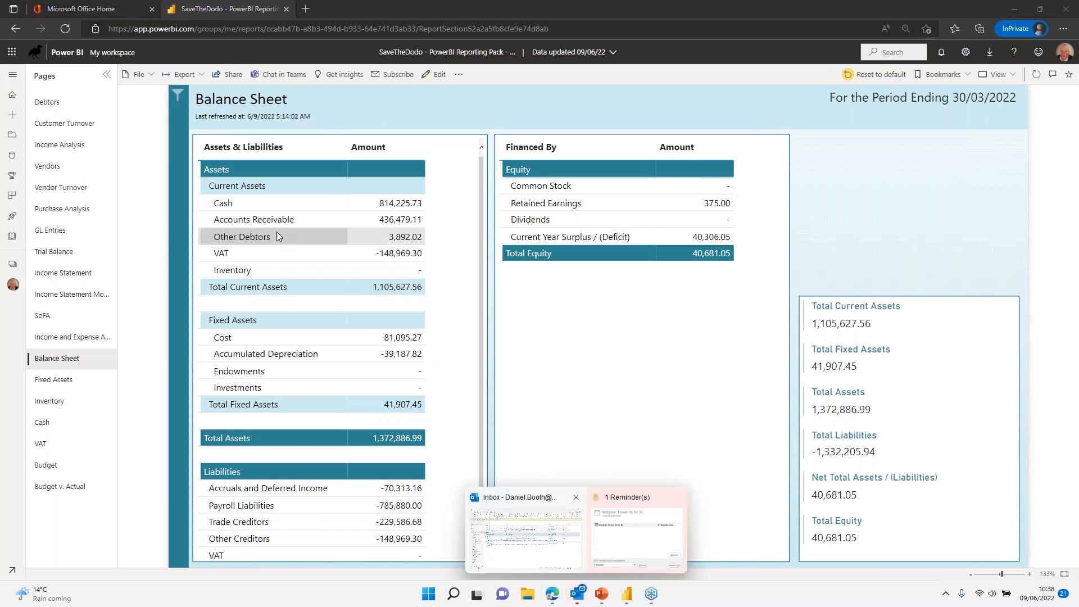
pyautogui.click(551, 519)
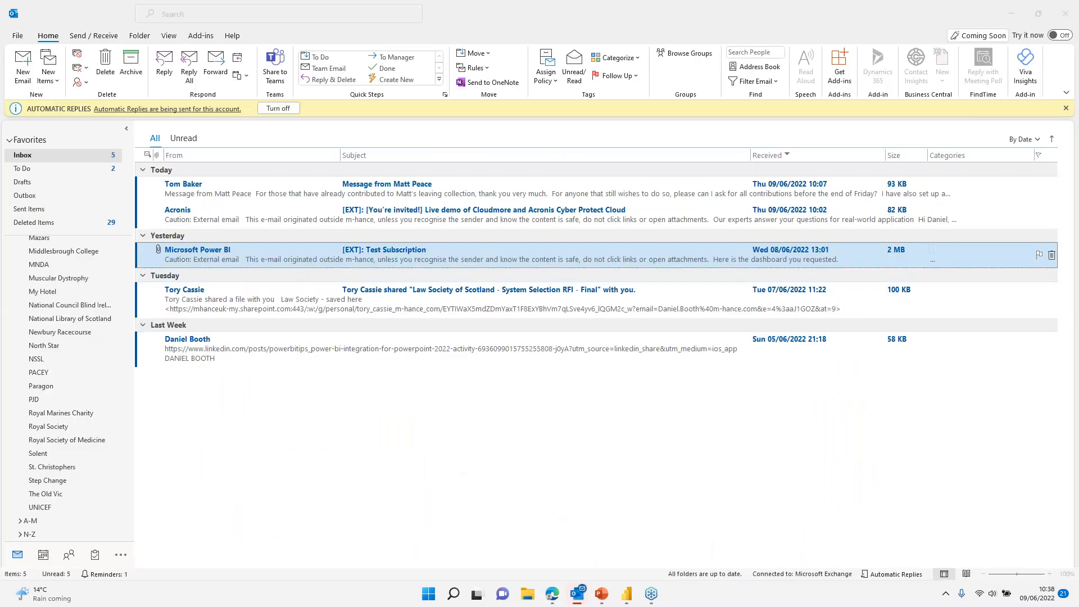
pyautogui.doubleClick(290, 261)
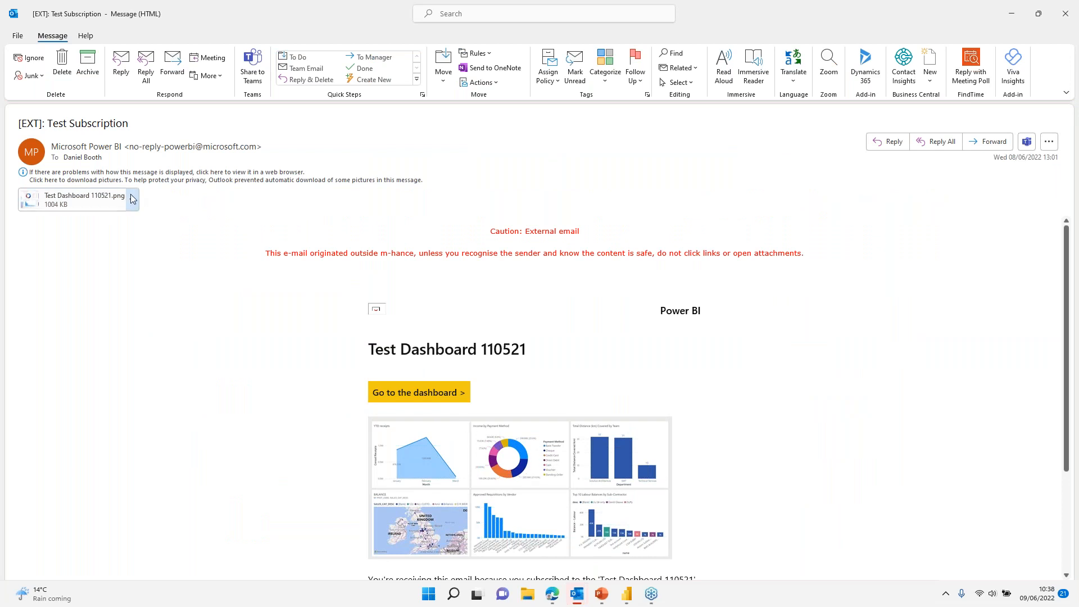
# Step: View the Test Dashboard 110521.png attachment in Photos, then return to the Power BI report
pyautogui.click(83, 196)
pyautogui.doubleClick(82, 199)
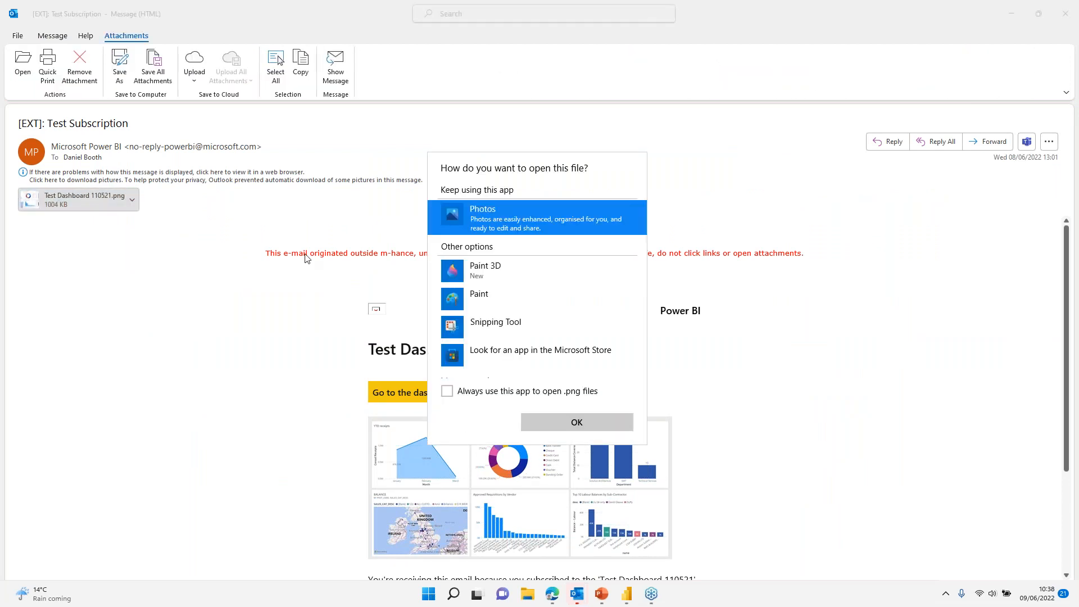
pyautogui.click(465, 393)
pyautogui.click(578, 424)
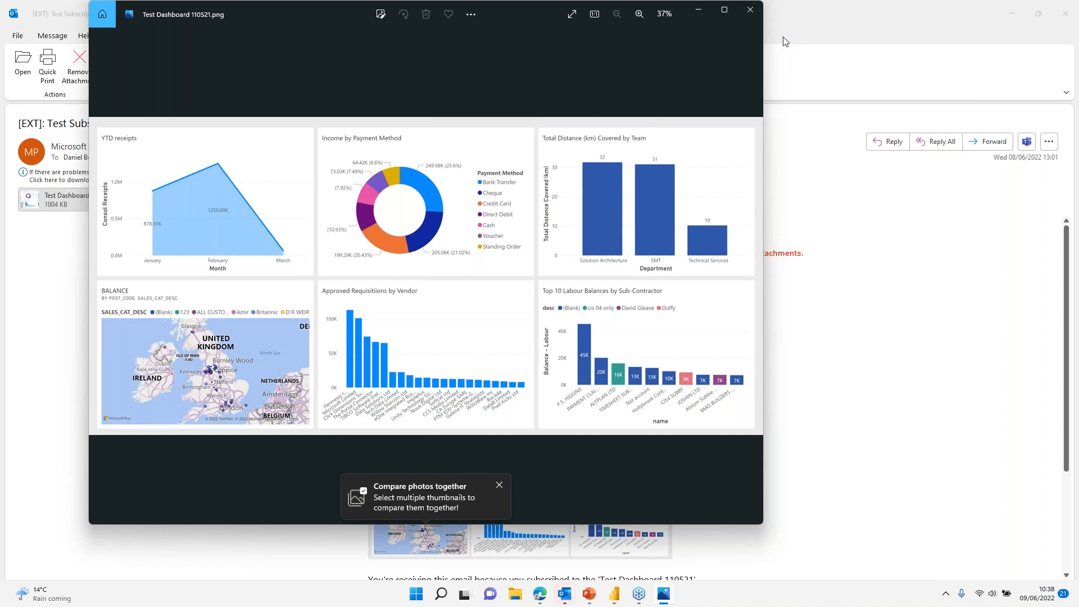
pyautogui.click(752, 11)
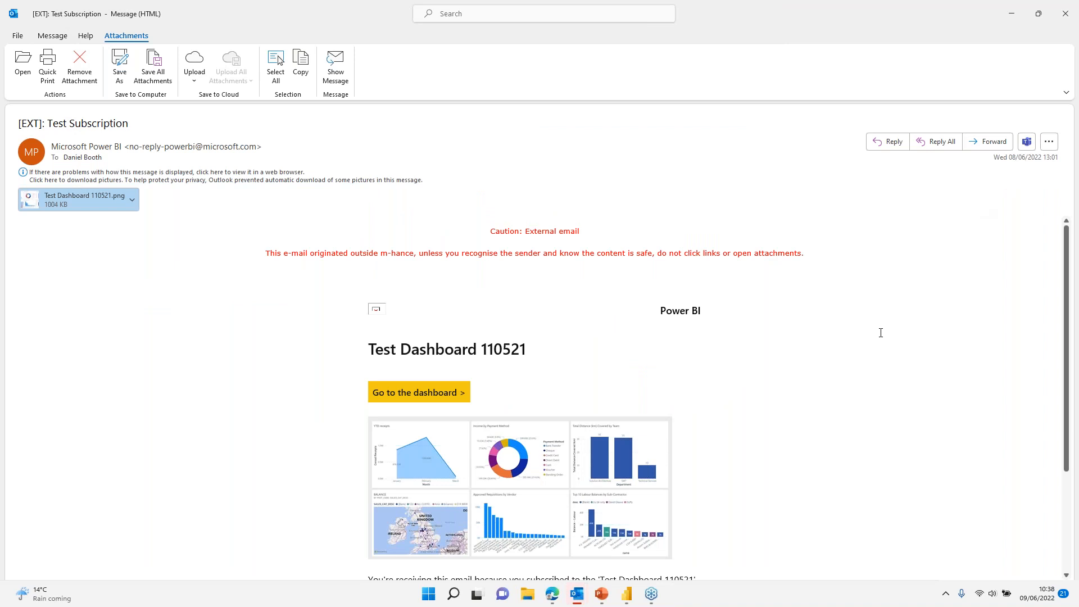
pyautogui.hotkey('alt', 'Tab')
pyautogui.hotkey('alt', 'Tab')
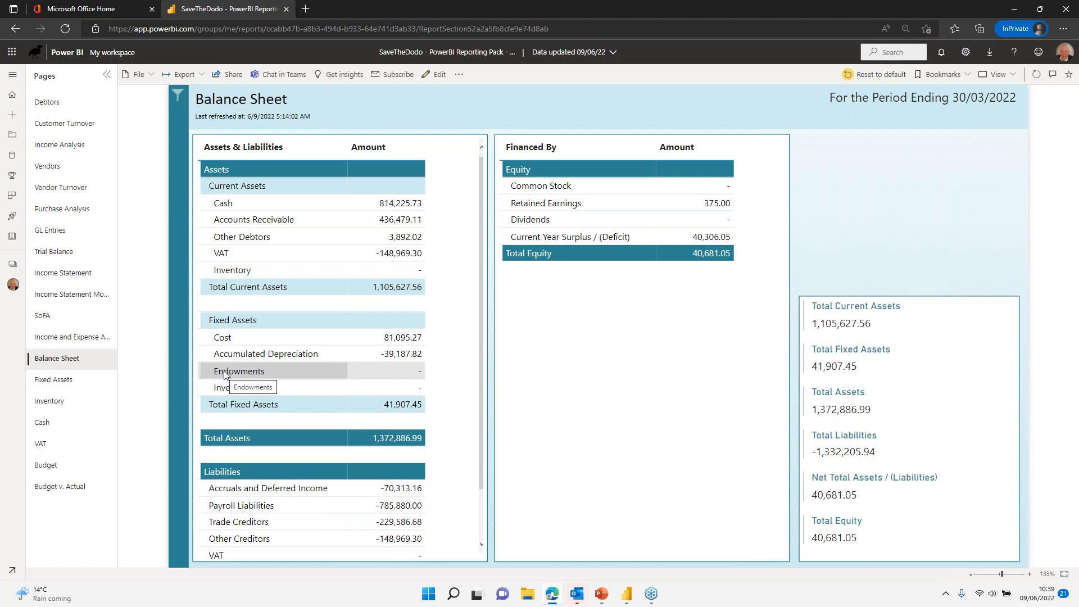
# Step: Pin the Income Analysis page's Top 5 Customers by Income visual to the existing Test Dashboard, then view it
pyautogui.click(87, 148)
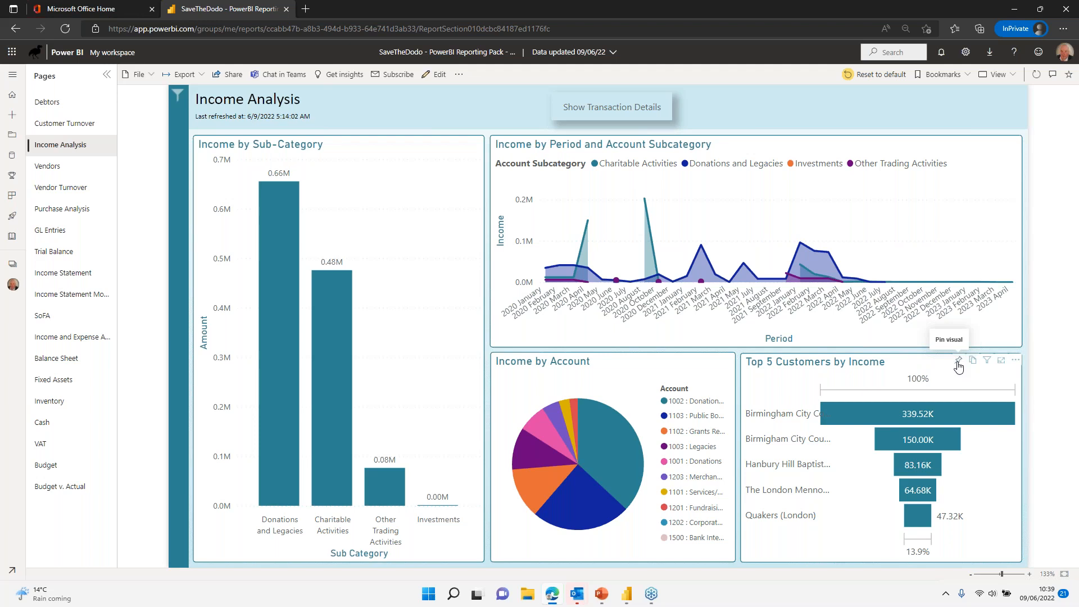
pyautogui.click(959, 364)
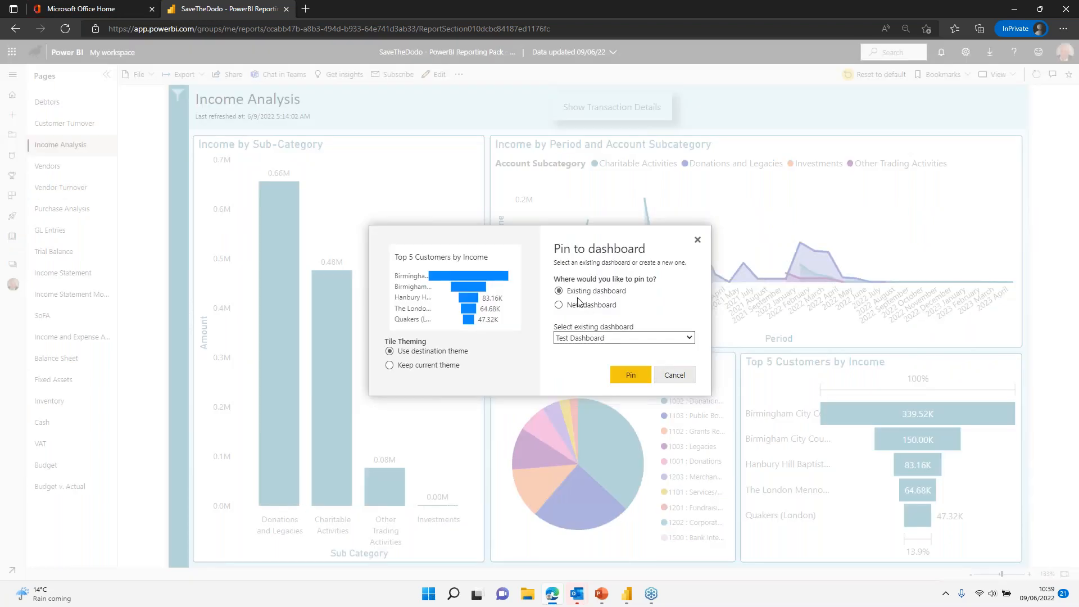
pyautogui.click(595, 339)
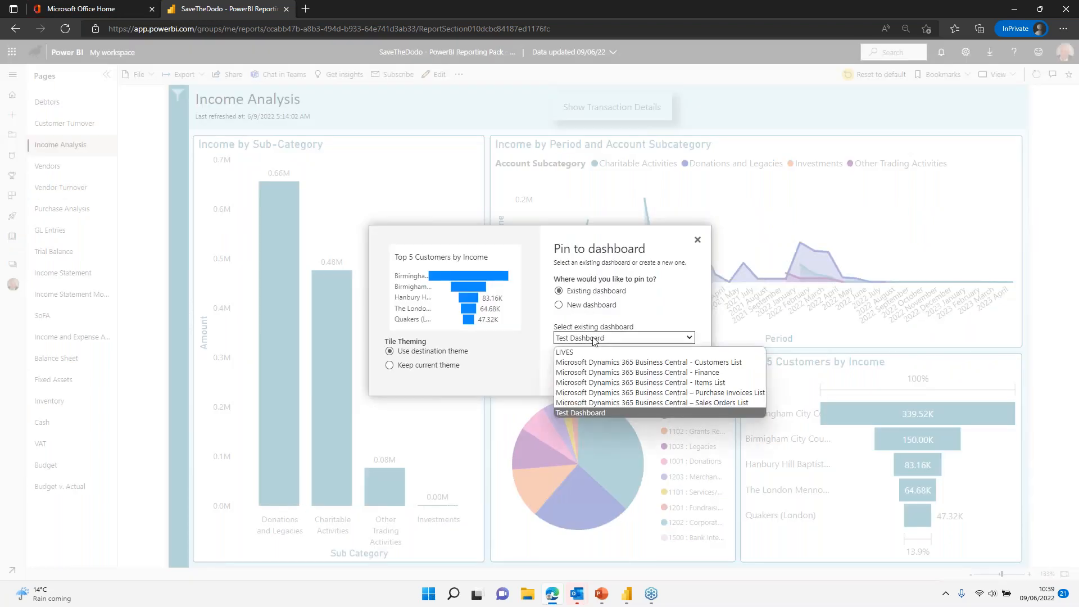
pyautogui.click(584, 413)
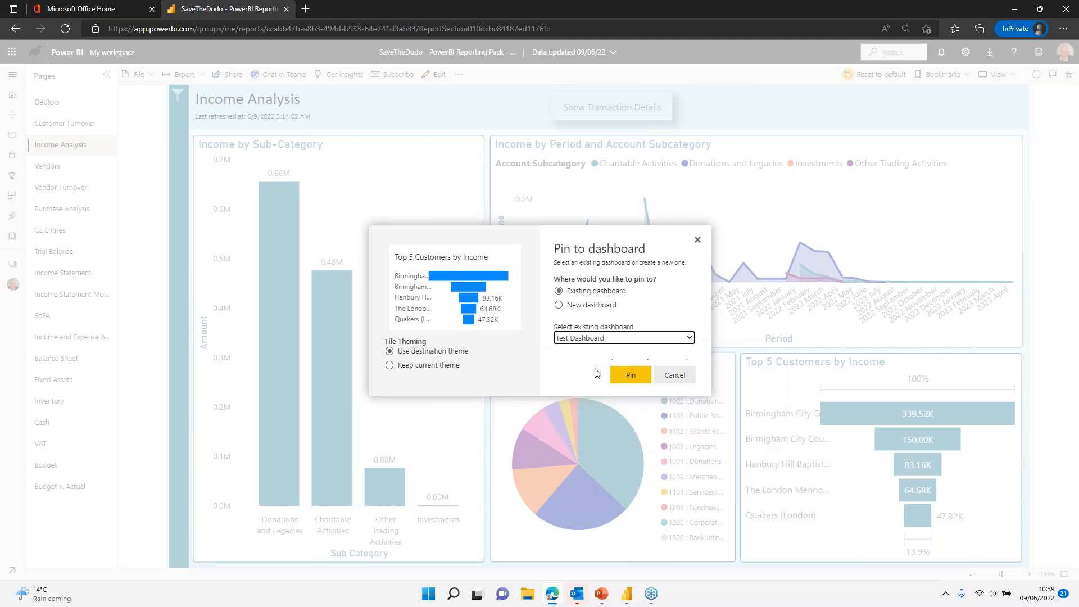
pyautogui.click(629, 380)
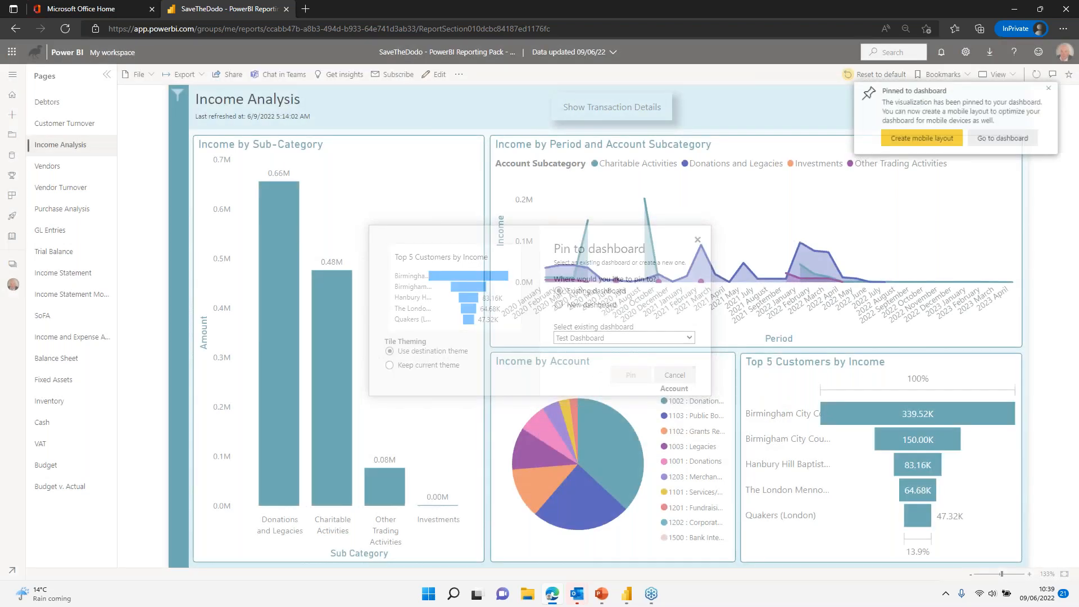
pyautogui.click(1011, 140)
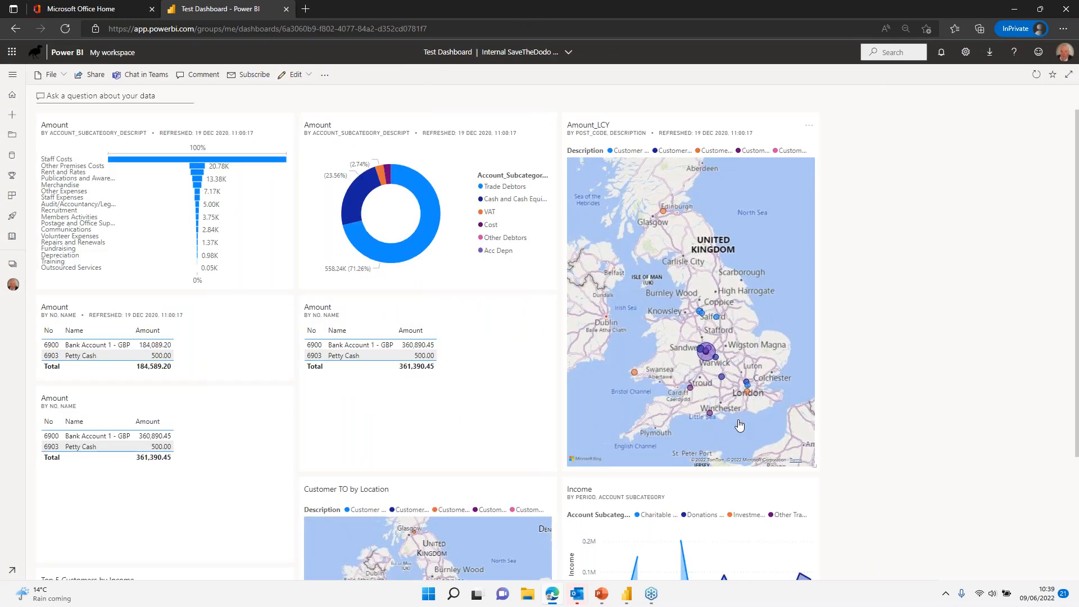
# Step: Move the Top 5 Customers by Income tile to the top-right of Test Dashboard
pyautogui.scroll(-3, 905, 306)
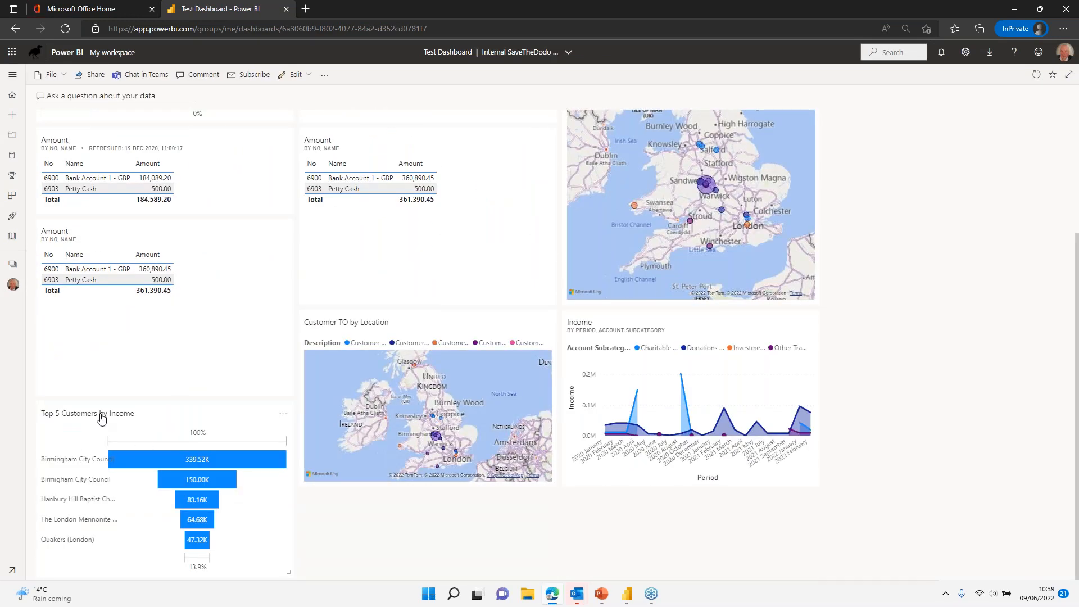
pyautogui.moveTo(101, 419); pyautogui.dragTo(882, 137)
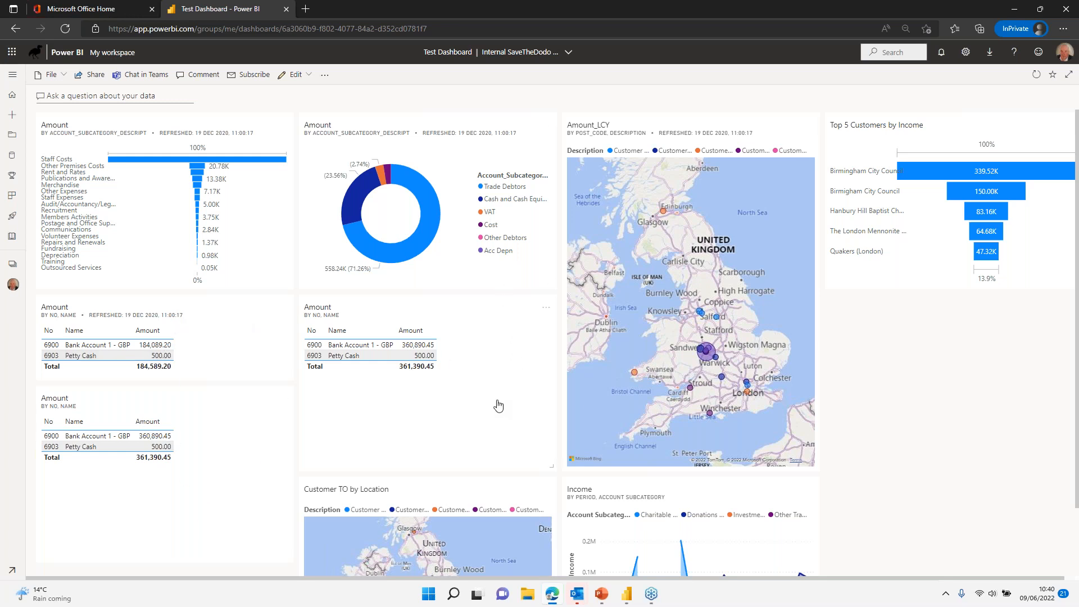
pyautogui.scroll(-2, 483, 442)
pyautogui.scroll(2, 484, 443)
pyautogui.scroll(-2, 485, 444)
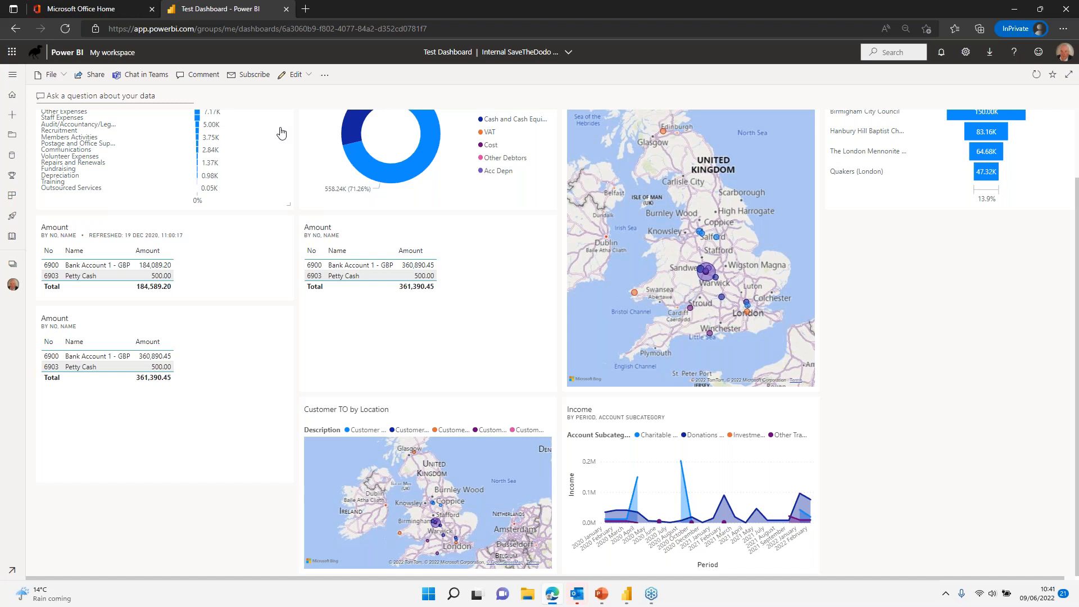
# Step: Return to the PowerPoint slide show and advance to the How m-hance can help slide
pyautogui.hotkey('alt', 'Tab')
pyautogui.hotkey('alt', 'Tab')
pyautogui.hotkey('alt', 'Tab')
pyautogui.hotkey('alt', 'Tab')
pyautogui.hotkey('alt', 'Tab')
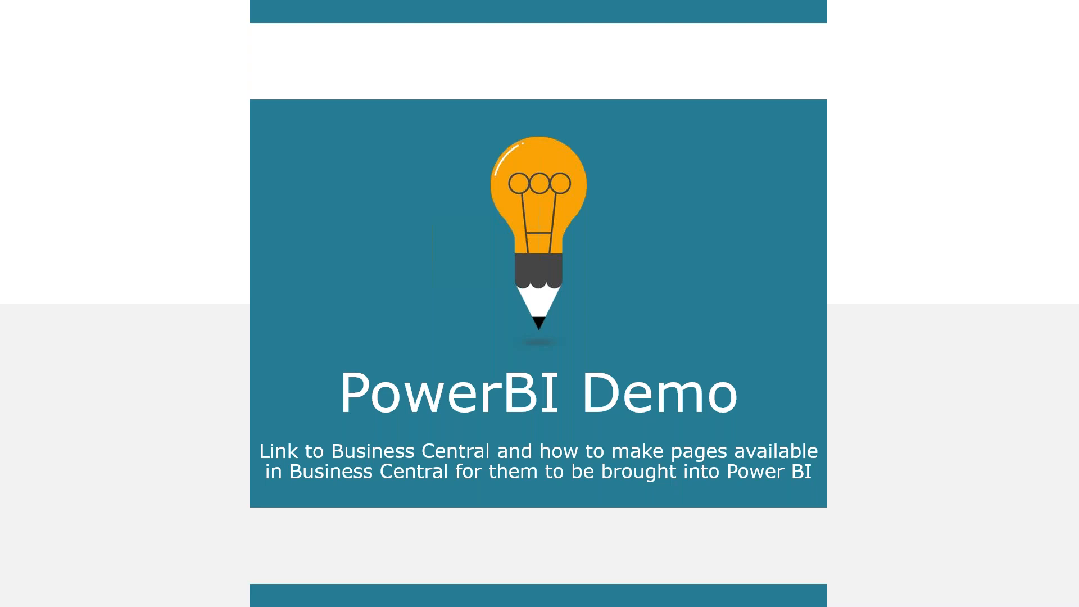
pyautogui.hotkey('alt', 'Tab')
pyautogui.press('Right')
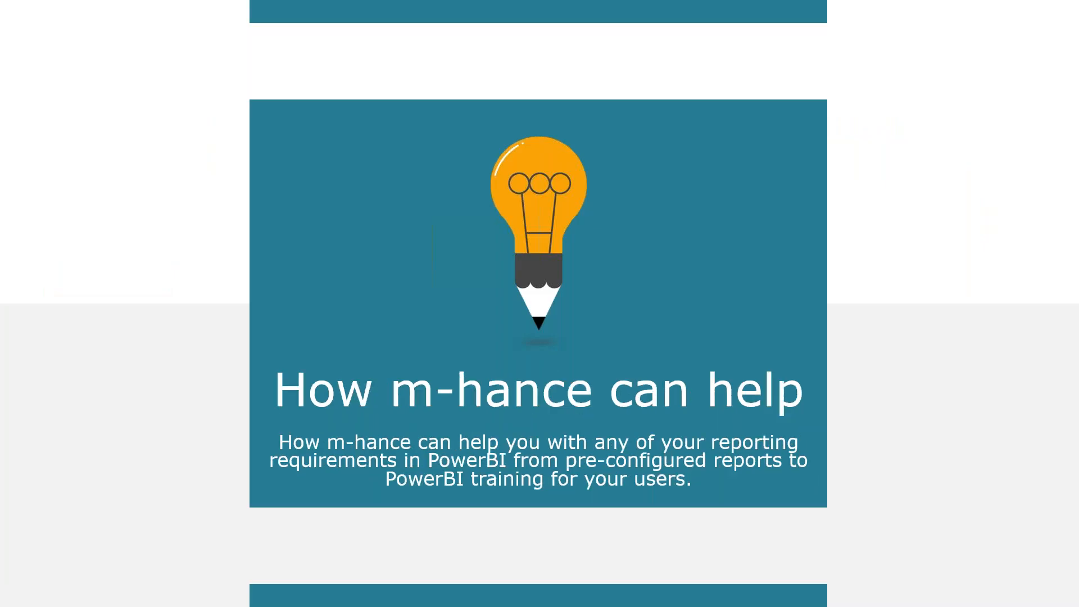